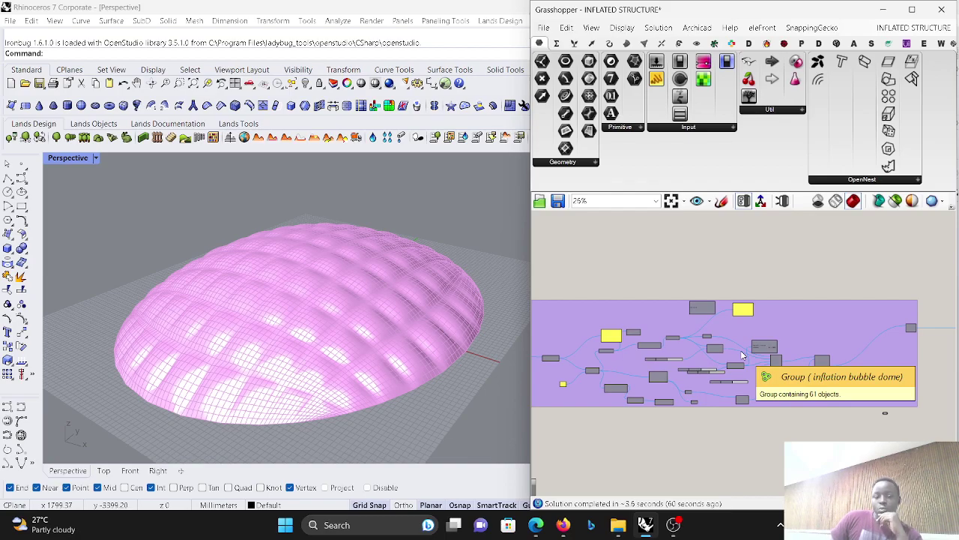
right_click_drag(396, 329, 310, 393)
scroll(337, 337, "up", 3)
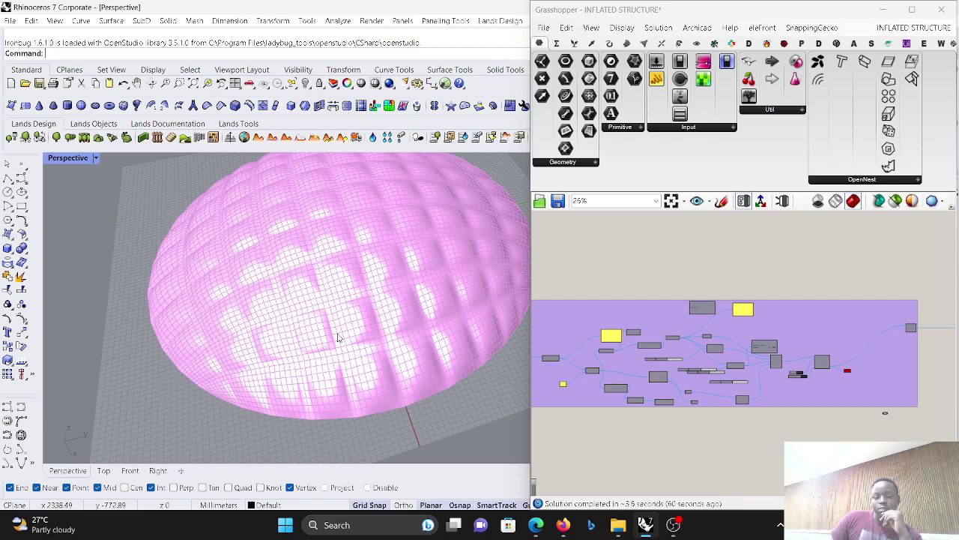
right_click_drag(337, 338, 343, 278)
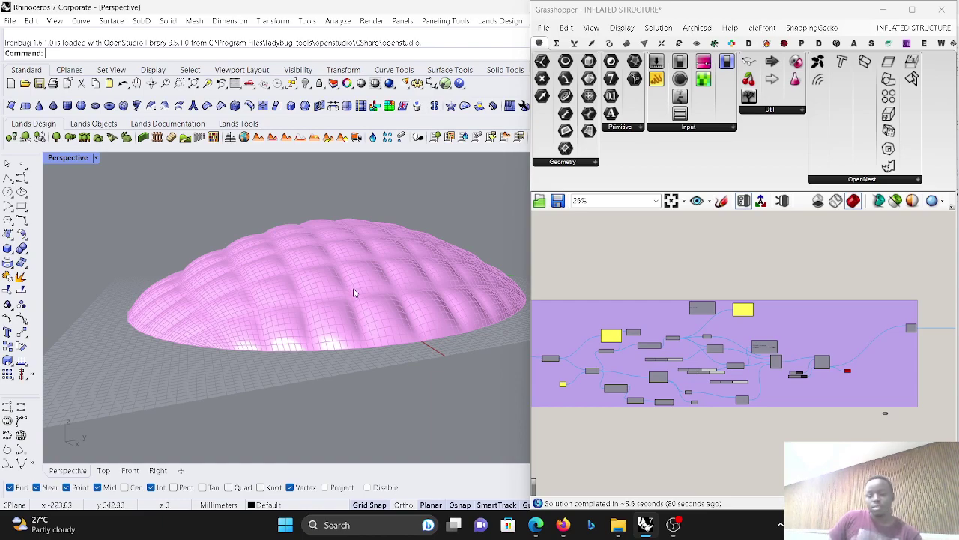
Step: Switch to the Edge browser and run an image search for "inflated structure"
key("alt+Tab")
type("in")
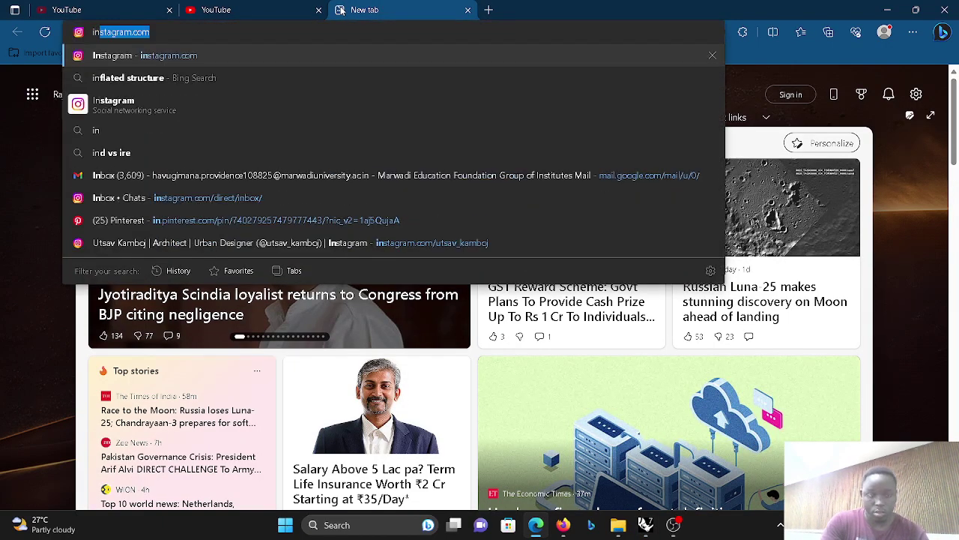
type("g")
key("BackSpace")
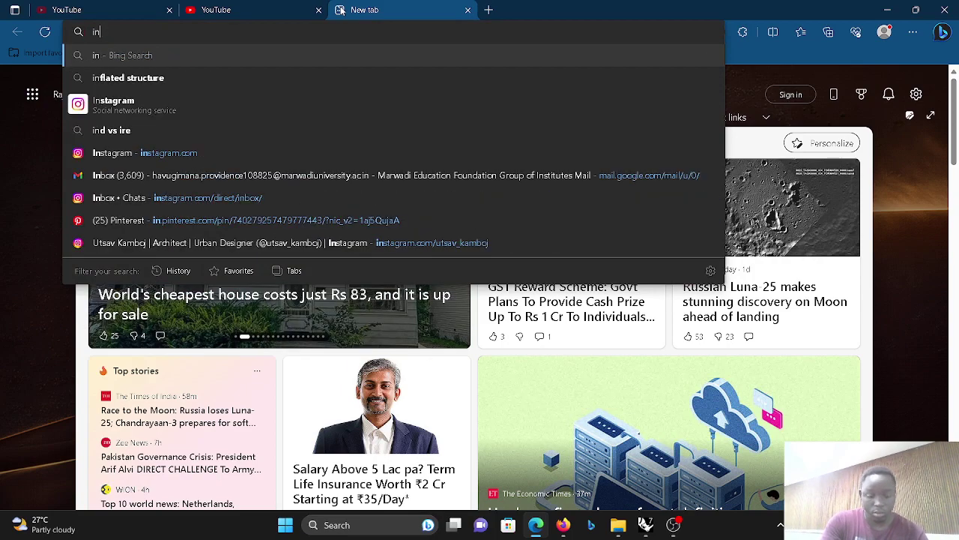
type("flated")
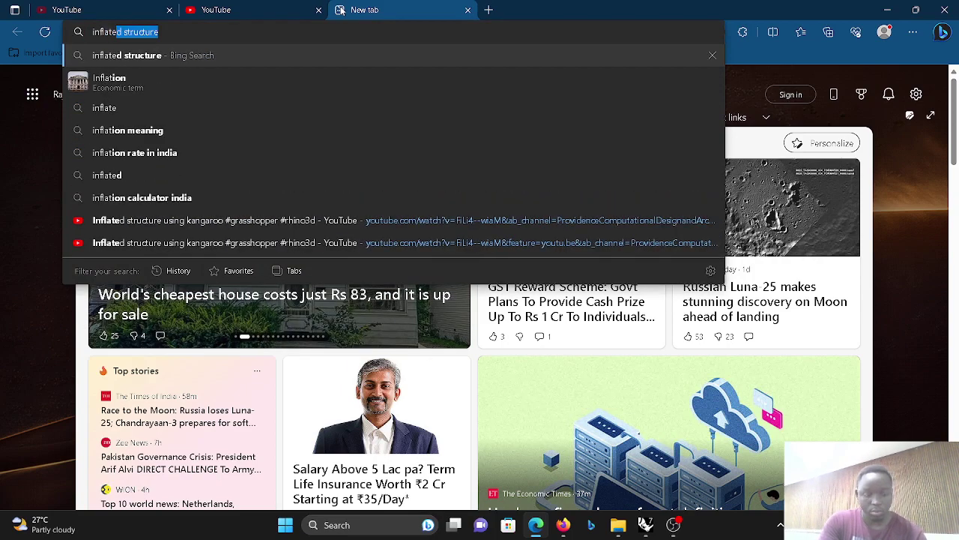
key("Return")
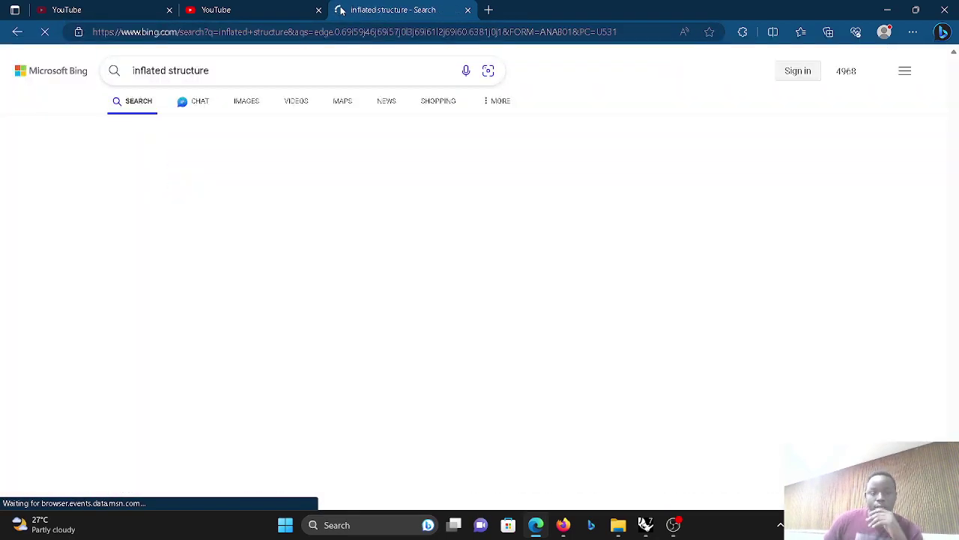
left_click(244, 100)
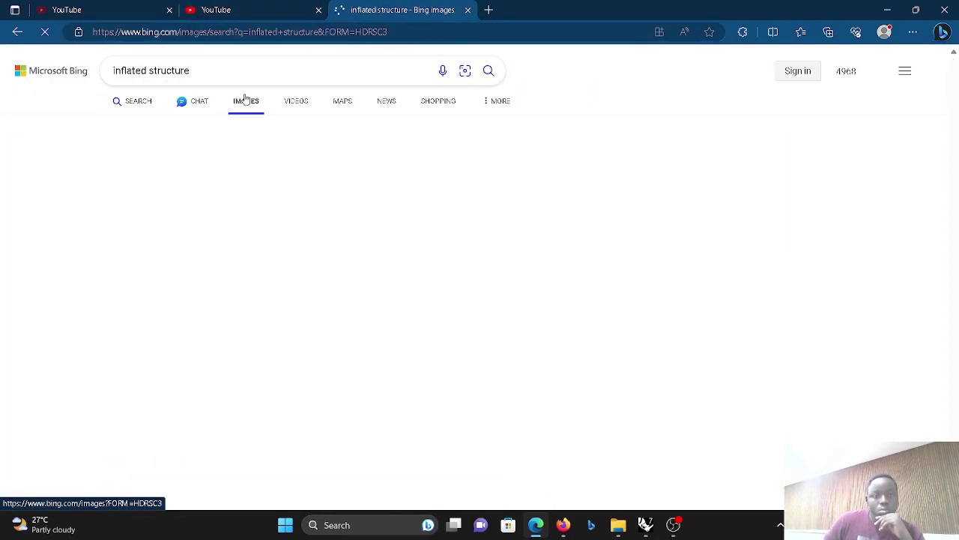
Step: Browse the inflated structure image results, view the Tokyo Dome picture enlarged, and return to Rhino and Grasshopper
scroll(389, 272, "down", 8)
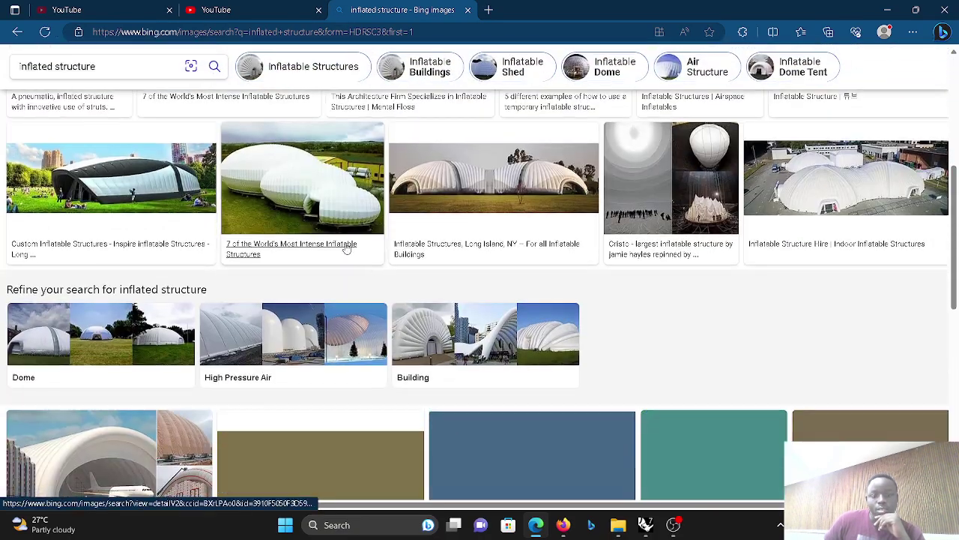
scroll(495, 317, "down", 4)
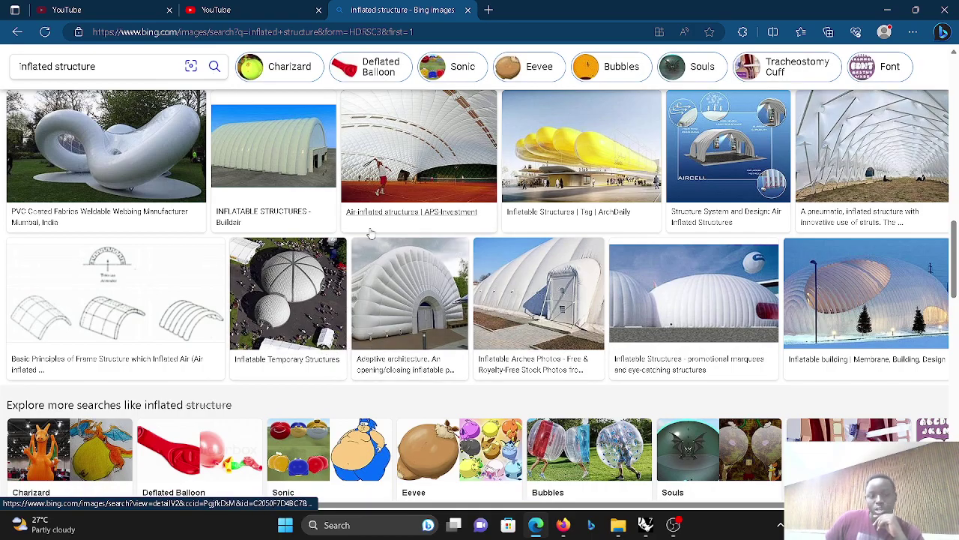
scroll(447, 273, "down", 3)
scroll(447, 274, "down", 1)
scroll(475, 234, "down", 4)
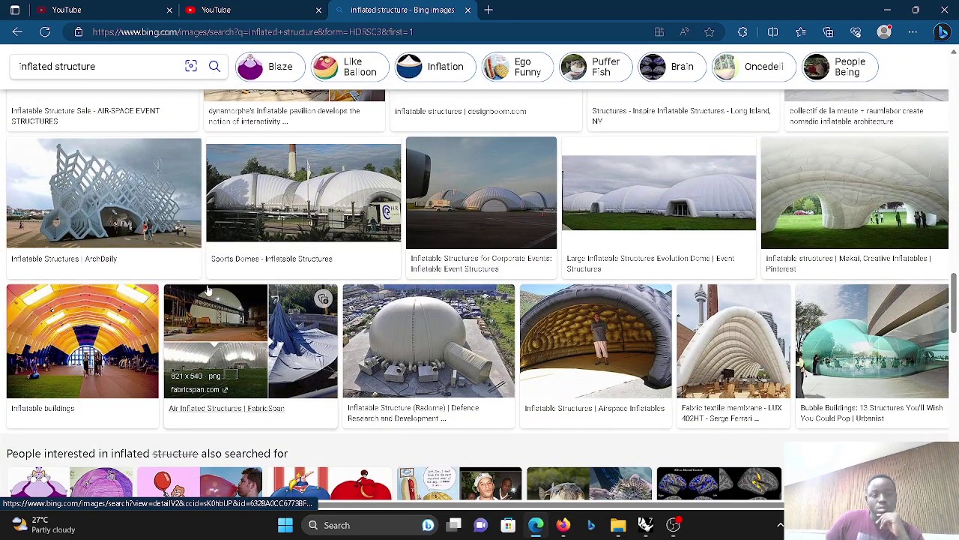
scroll(208, 291, "down", 4)
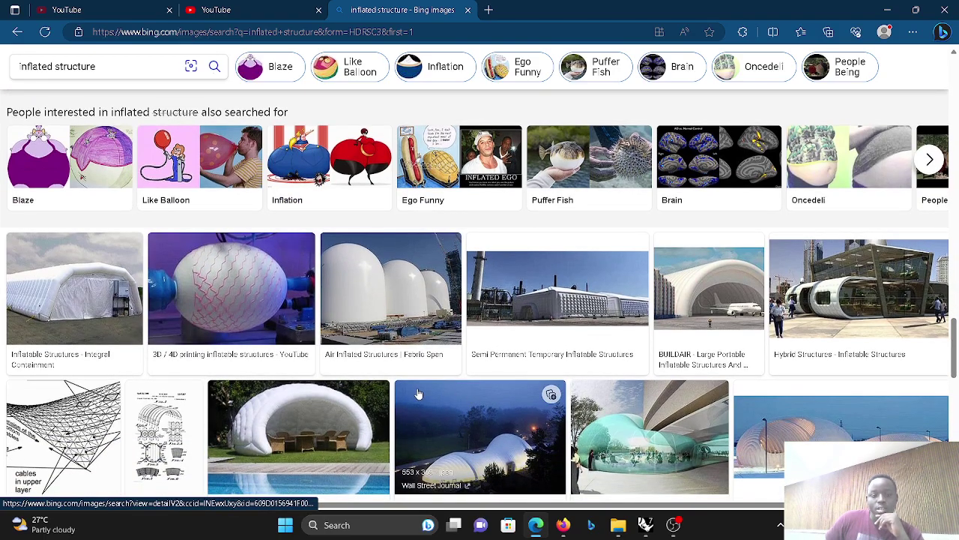
scroll(415, 395, "up", 8)
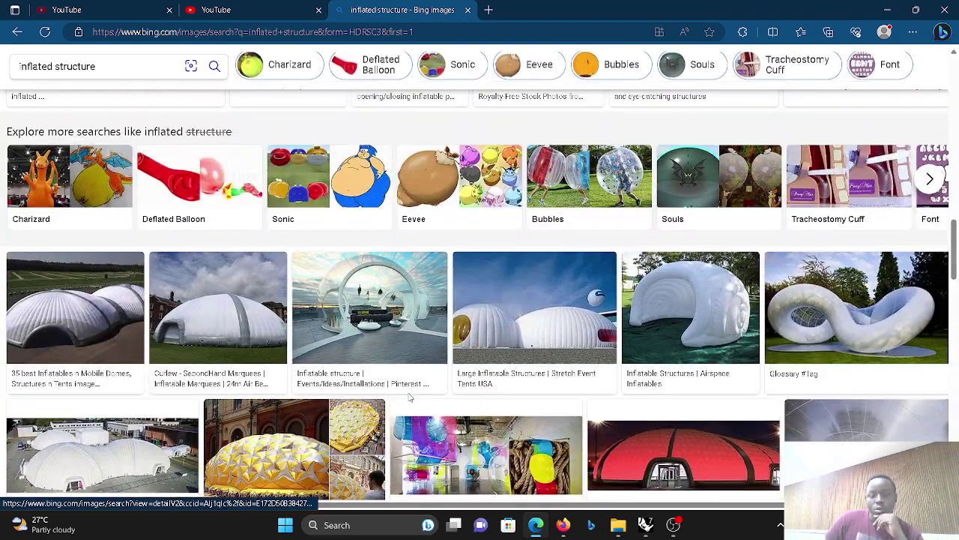
scroll(408, 397, "up", 6)
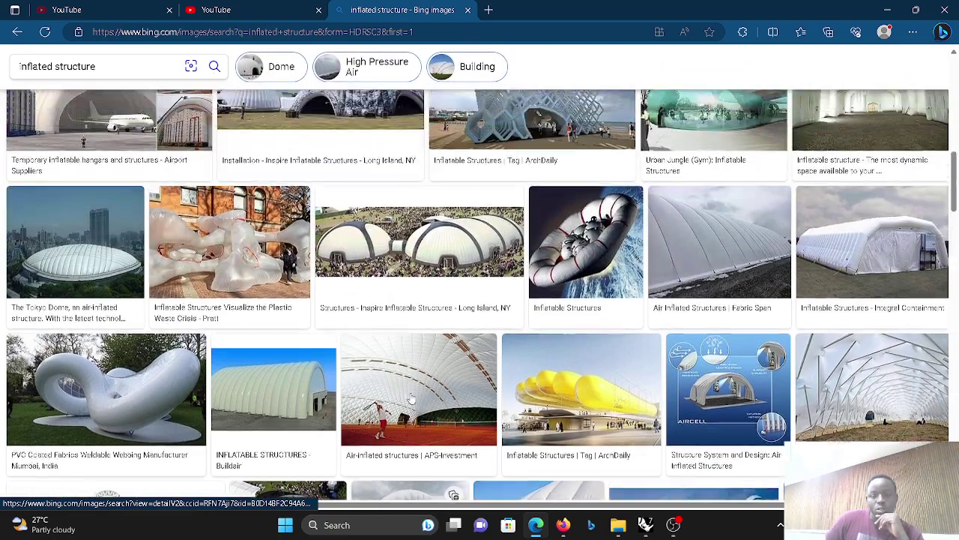
scroll(406, 403, "up", 3)
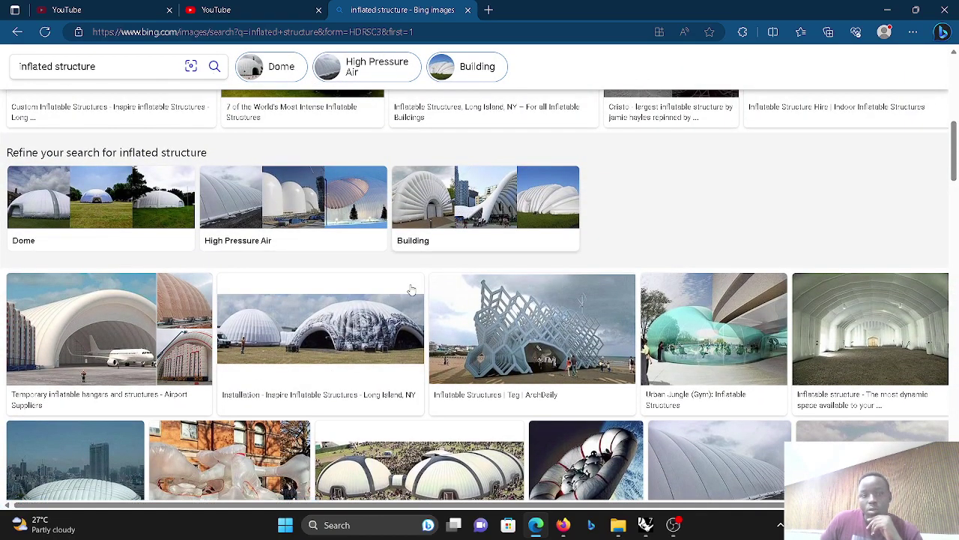
scroll(295, 382, "down", 7)
scroll(225, 263, "up", 2)
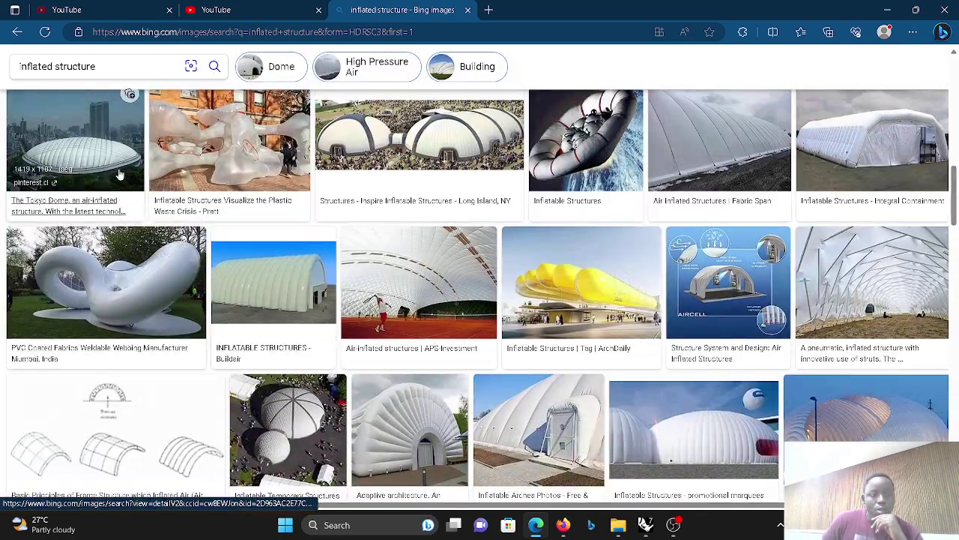
left_click(104, 162)
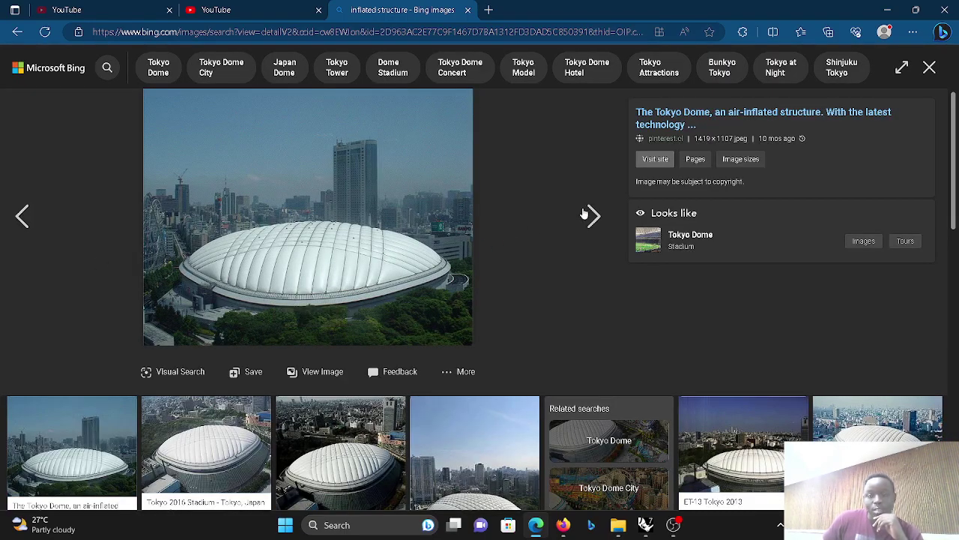
left_click(886, 10)
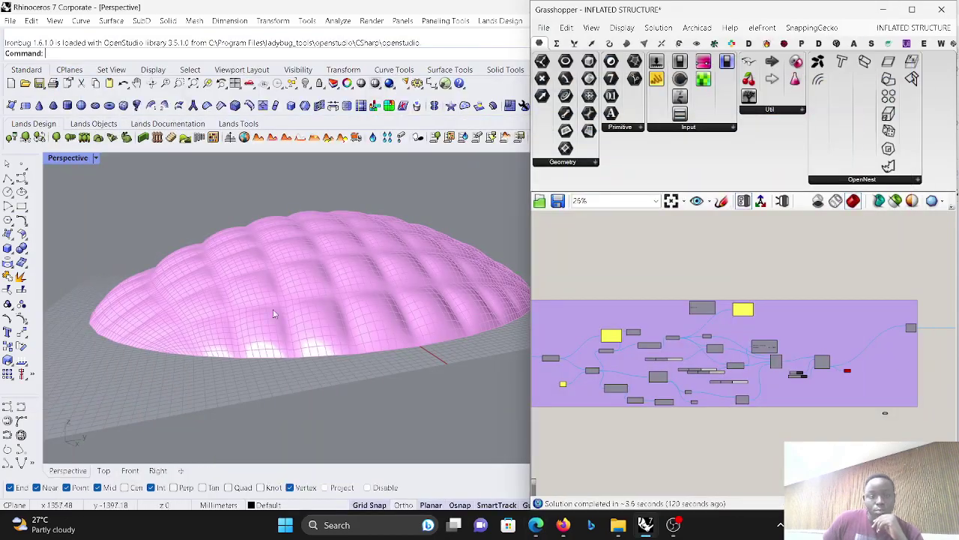
Step: Disable the entire existing inflated dome definition and move it up the Grasshopper canvas to free space below it
right_click_drag(270, 354, 278, 332)
scroll(278, 332, "down", 6)
scroll(289, 319, "up", 5)
scroll(554, 376, "down", 4)
scroll(707, 352, "down", 5)
left_click_drag(776, 387, 514, 313)
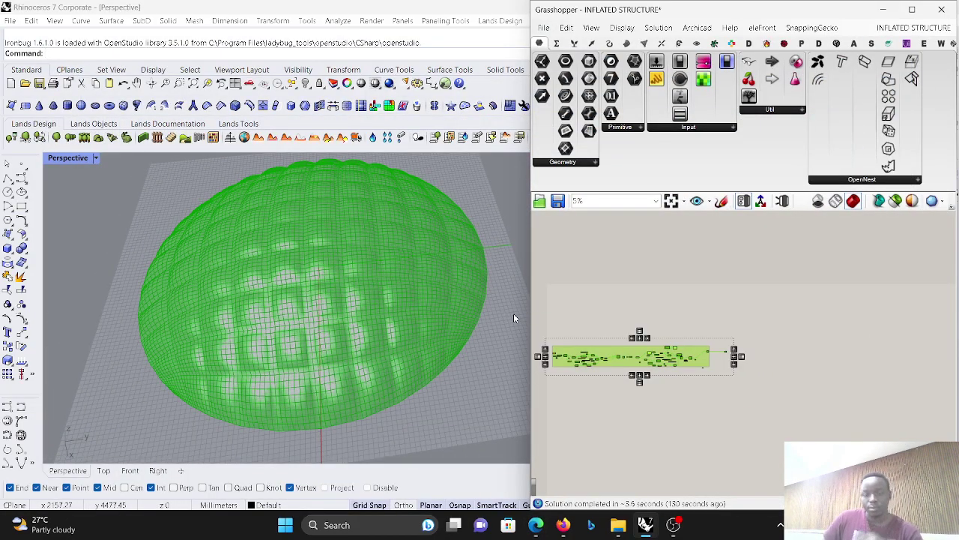
right_click(643, 272)
left_click(678, 318)
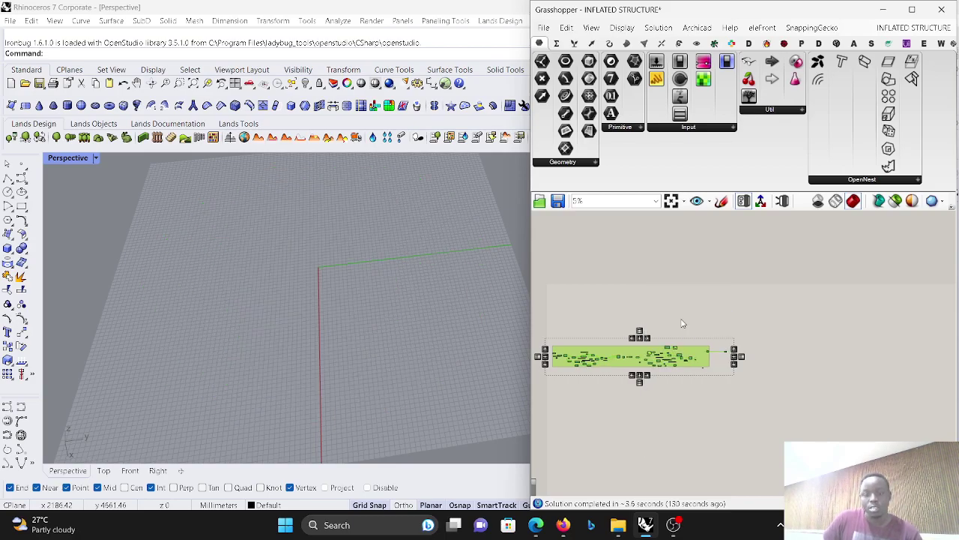
left_click_drag(644, 361, 638, 274)
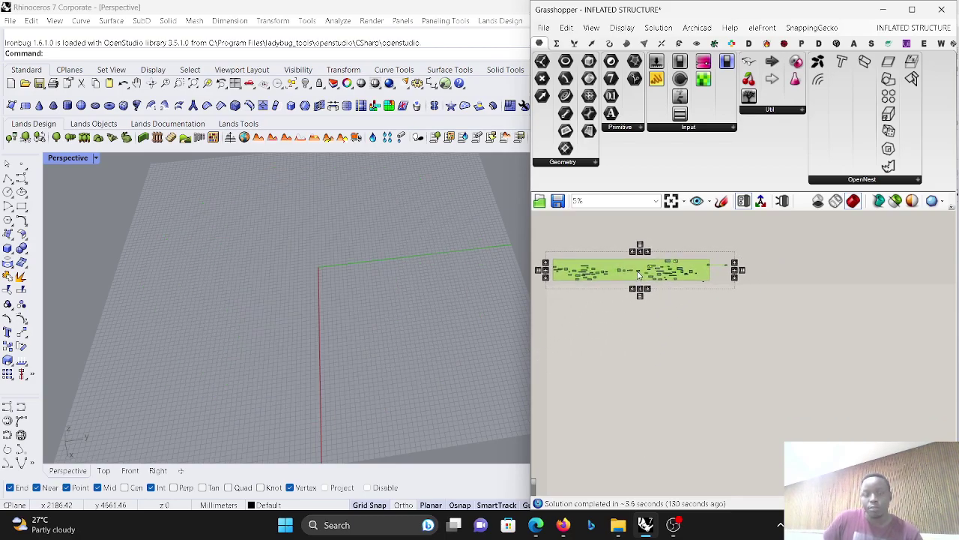
left_click(690, 369)
Step: Add a Rectangle component to the empty canvas area below the old definition
scroll(548, 307, "up", 5)
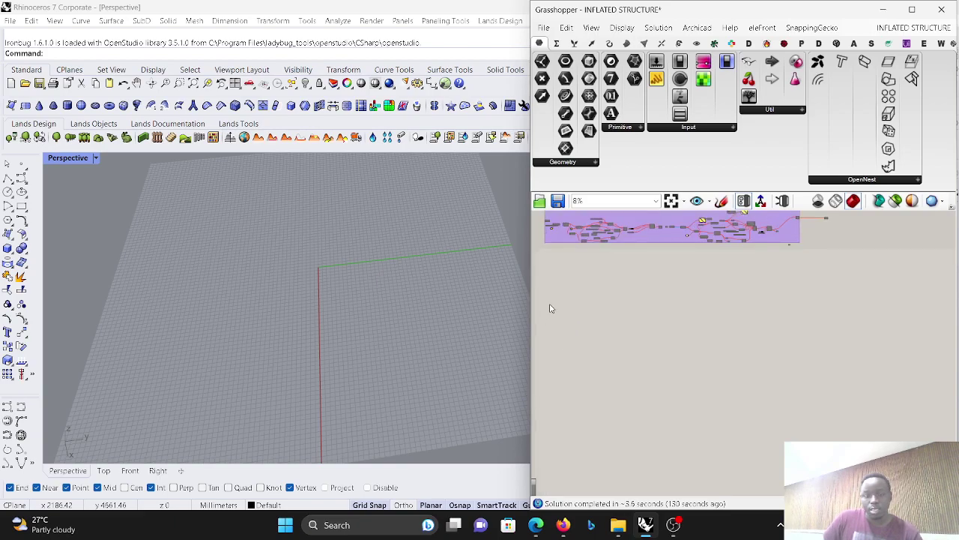
double_click(549, 278)
type("rect")
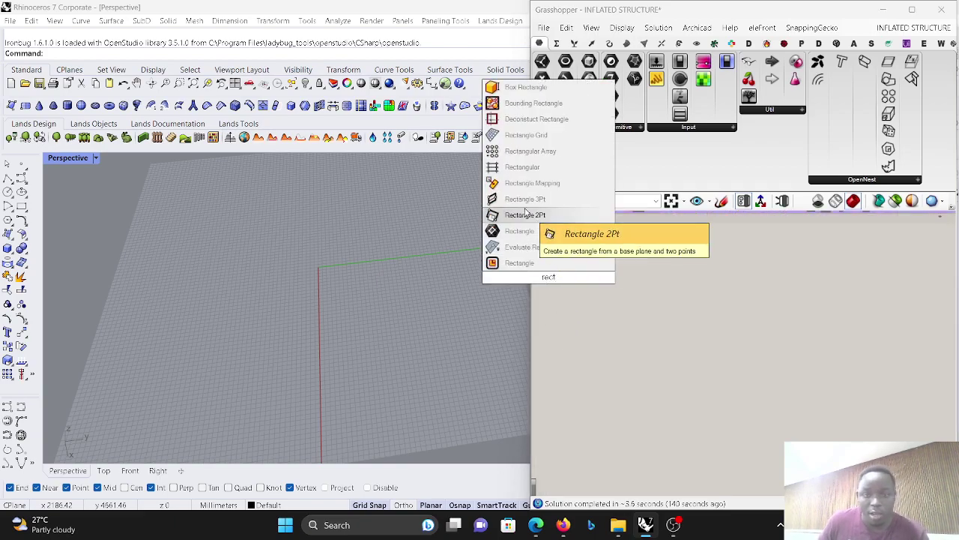
left_click_drag(541, 264, 667, 298)
Step: Add a Construct Domain component before the rectangle and connect its output to both X Size and Y Size
left_click(557, 42)
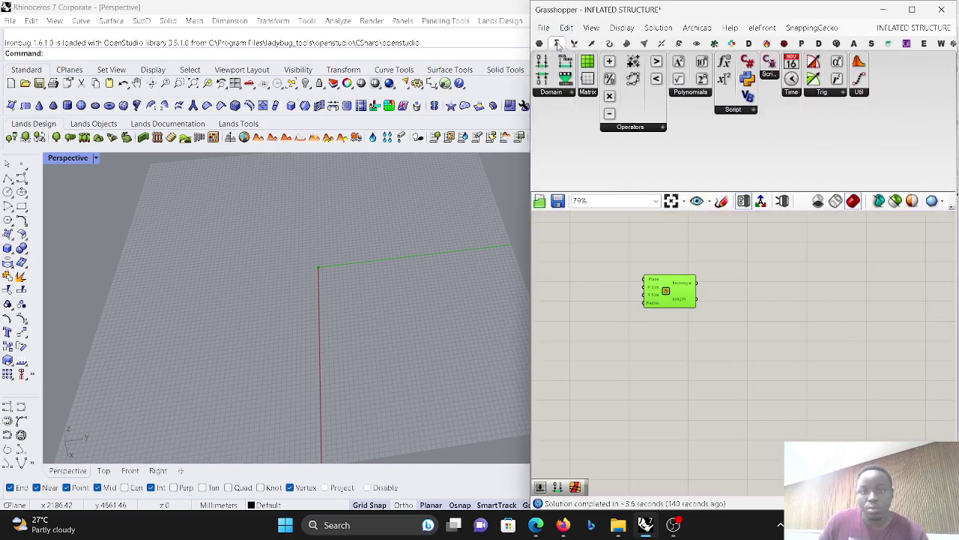
left_click_drag(545, 66, 577, 305)
scroll(827, 318, "up", 3)
mouse_move(799, 323)
left_mouse_down()
mouse_move(610, 304)
mouse_move(575, 313)
mouse_move(782, 327)
mouse_move(799, 309)
left_mouse_up()
scroll(834, 308, "down", 5)
scroll(717, 316, "up", 4)
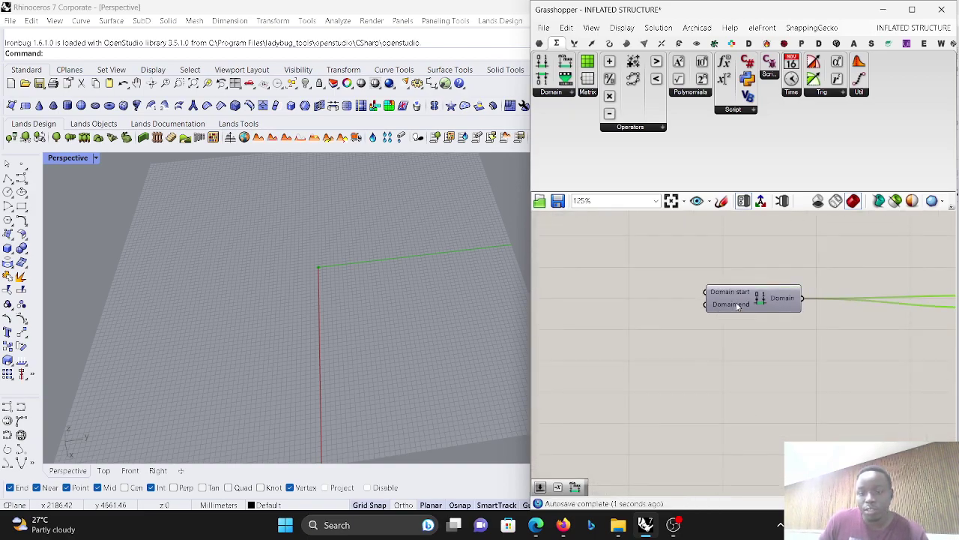
left_click_drag(739, 306, 811, 350)
Step: Create a number slider with value 200 and connect it to the Domain start input
left_click(641, 320)
double_click(642, 319)
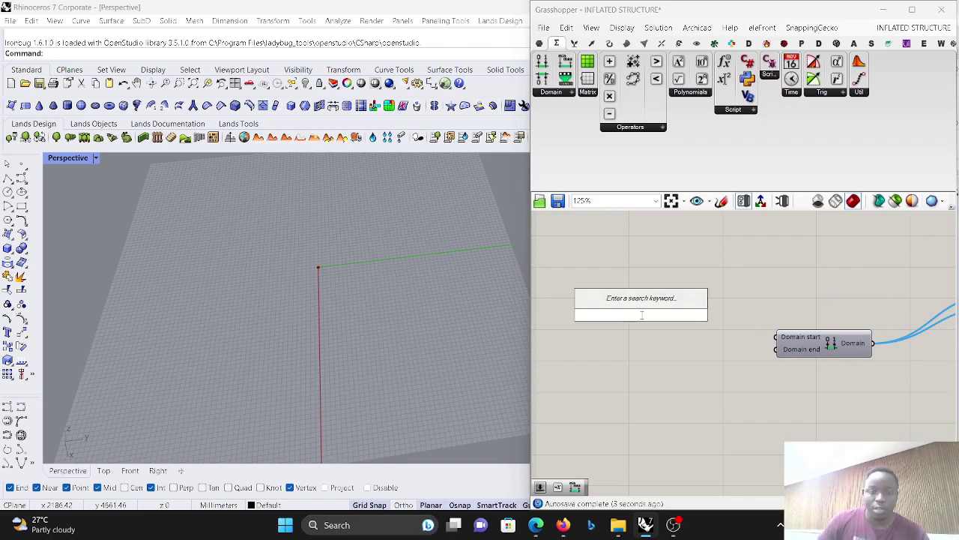
scroll(328, 265, "up", 6)
scroll(332, 277, "up", 1)
double_click(668, 353)
left_click(642, 318)
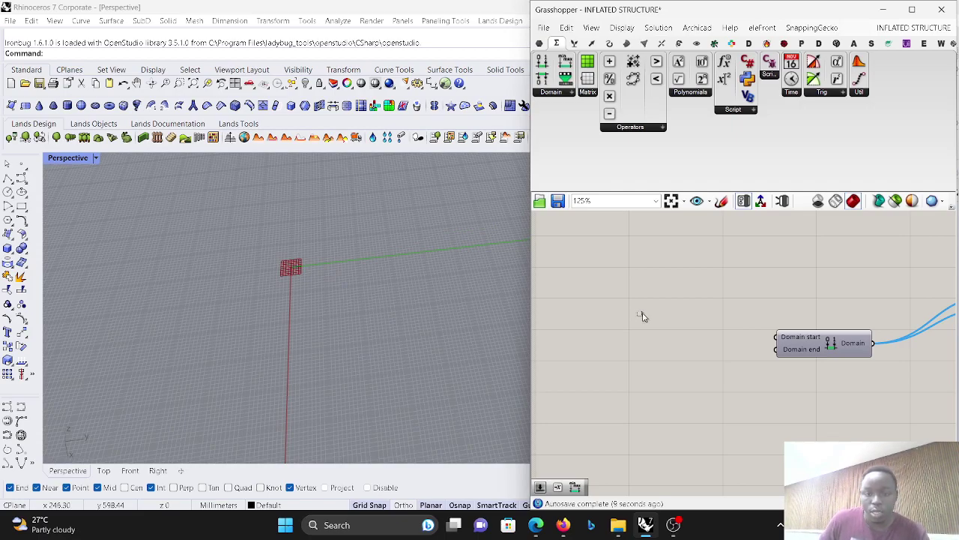
double_click(634, 334)
type("2")
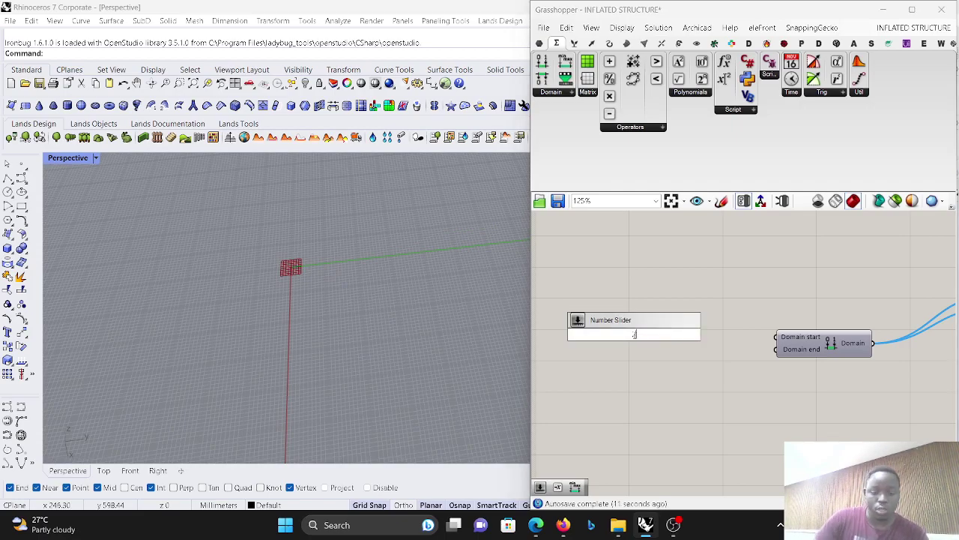
type("00")
key("Return")
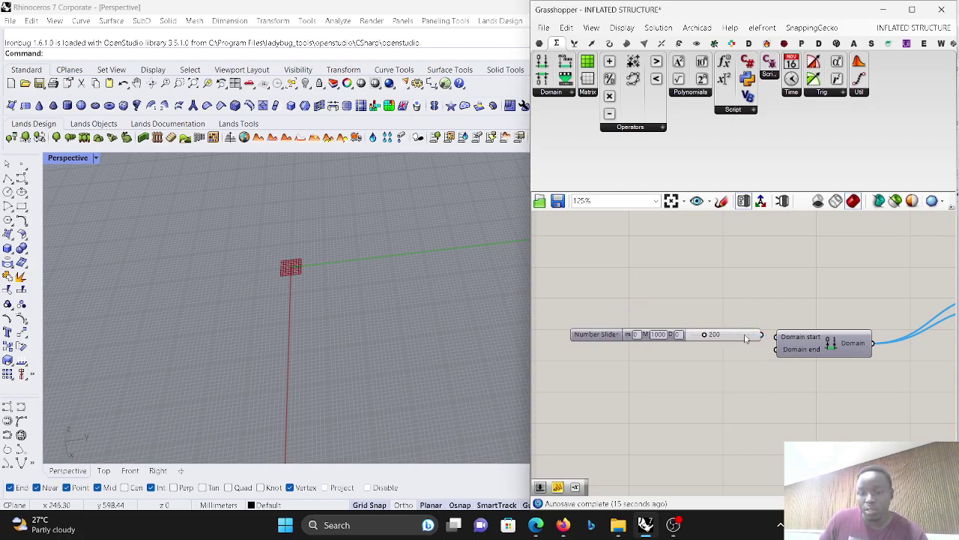
left_click_drag(770, 338, 776, 337)
Step: Add a Negative component, feed it with the 200 slider, and connect its result to the Domain end input
double_click(703, 375)
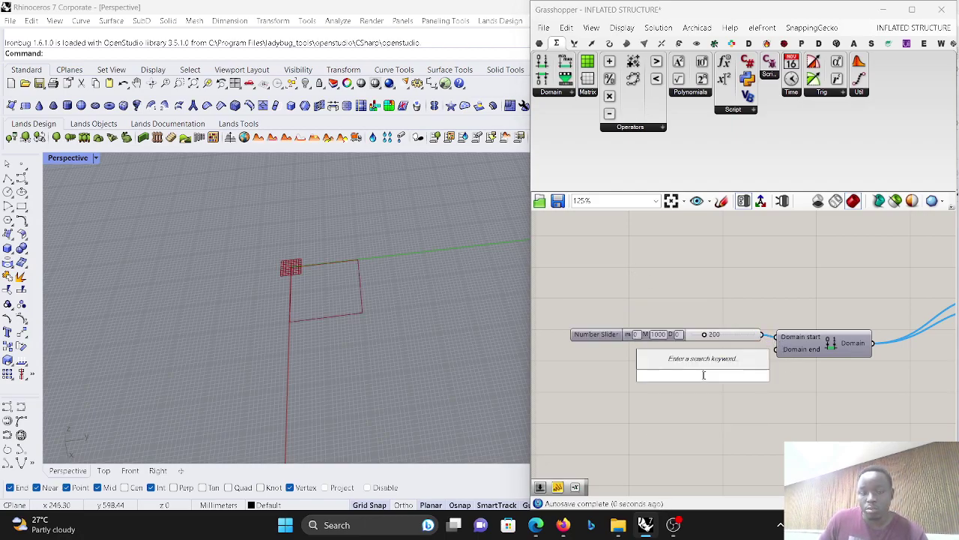
type("//")
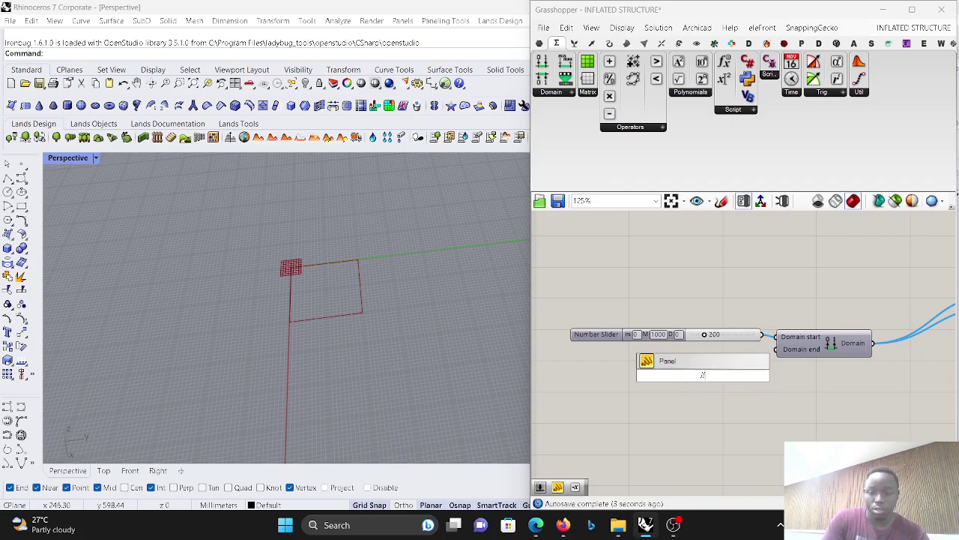
key("BackSpace")
key("BackSpace")
type("neg")
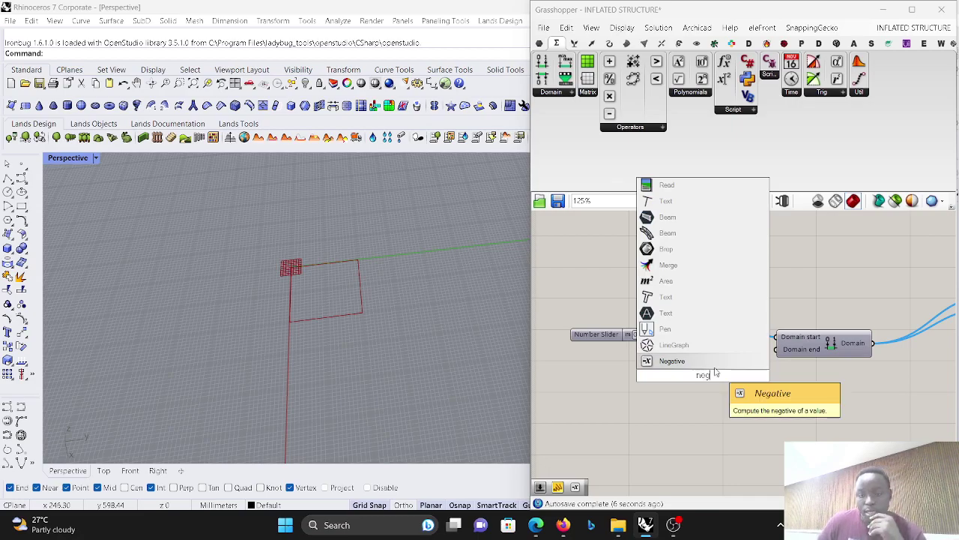
key("Return")
scroll(725, 337, "up", 1)
left_click(572, 337)
left_click_drag(628, 339, 658, 381)
left_click_drag(740, 381, 771, 361)
Step: Add a Mesh Surface component beside the Rectangle component's outputs
scroll(676, 344, "down", 5)
scroll(676, 344, "down", 2)
scroll(739, 333, "up", 2)
scroll(820, 347, "up", 6)
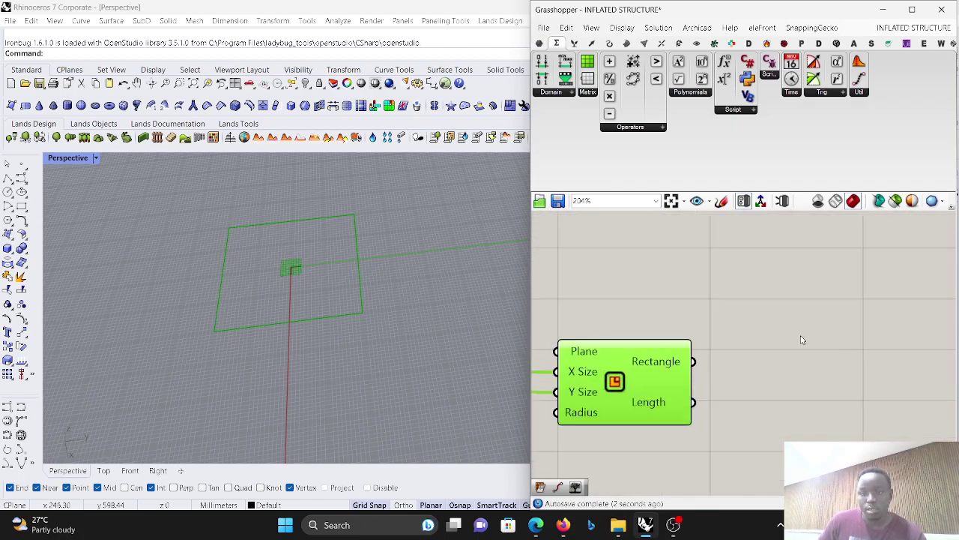
left_click(644, 42)
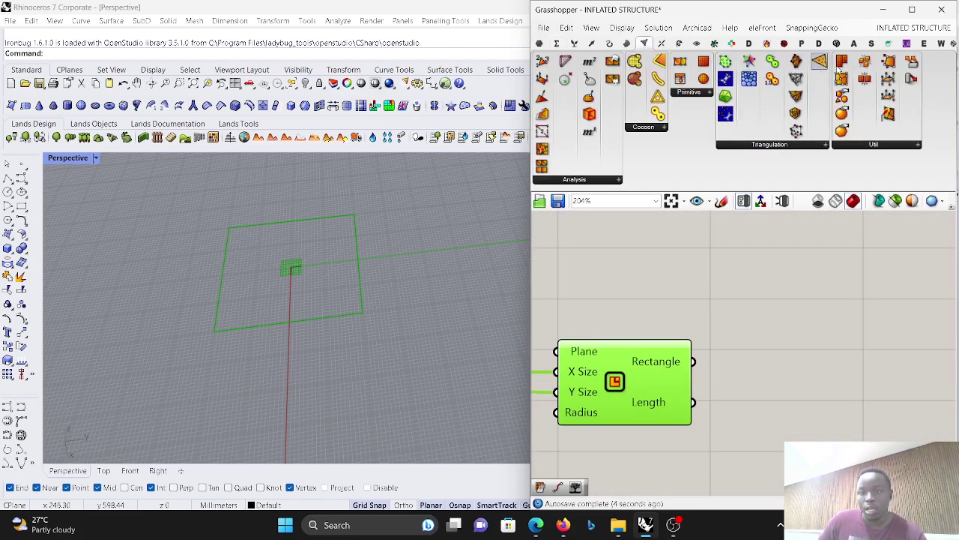
left_click(854, 145)
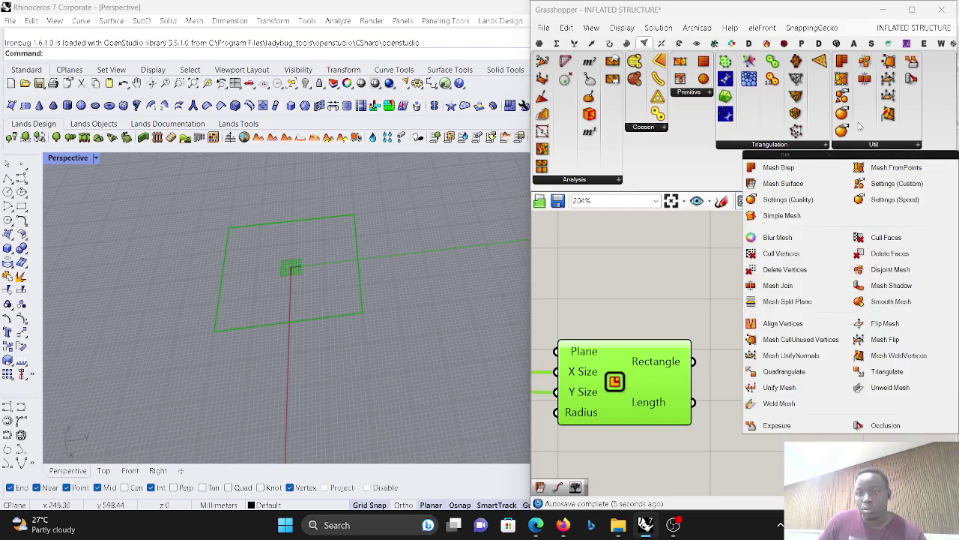
left_click(808, 187)
scroll(763, 318, "up", 2)
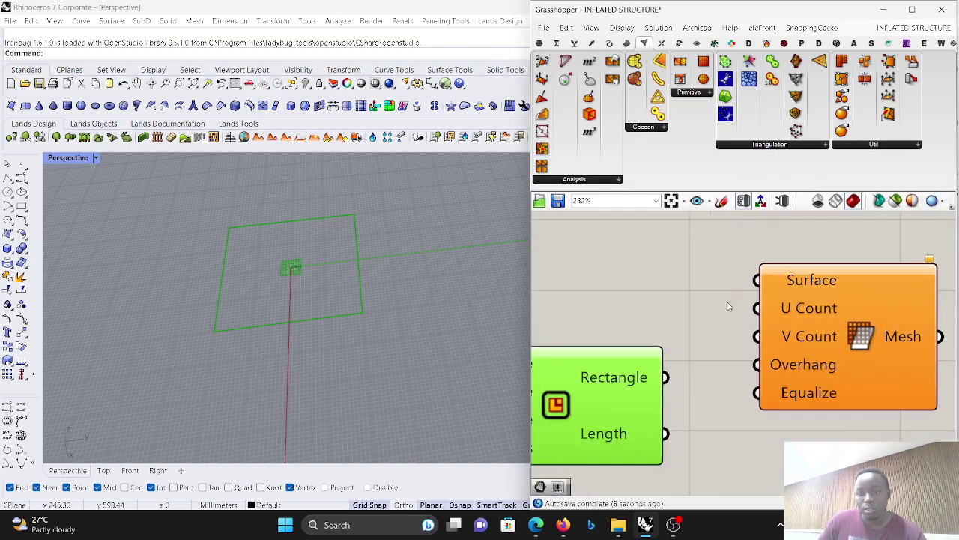
Step: Add a Surface parameter above the Rectangle component and feed it with the Rectangle output
left_click(540, 44)
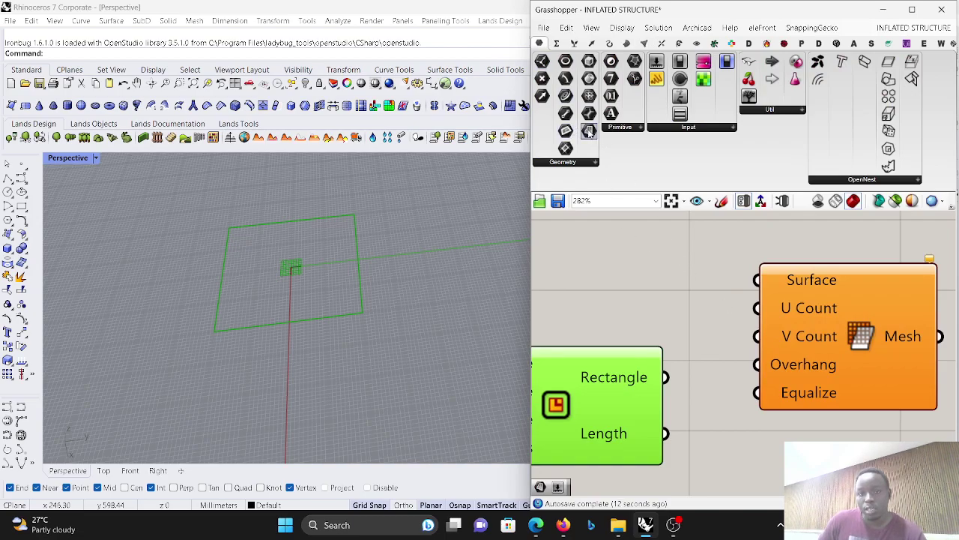
left_click_drag(589, 130, 640, 266)
left_click_drag(671, 380, 634, 264)
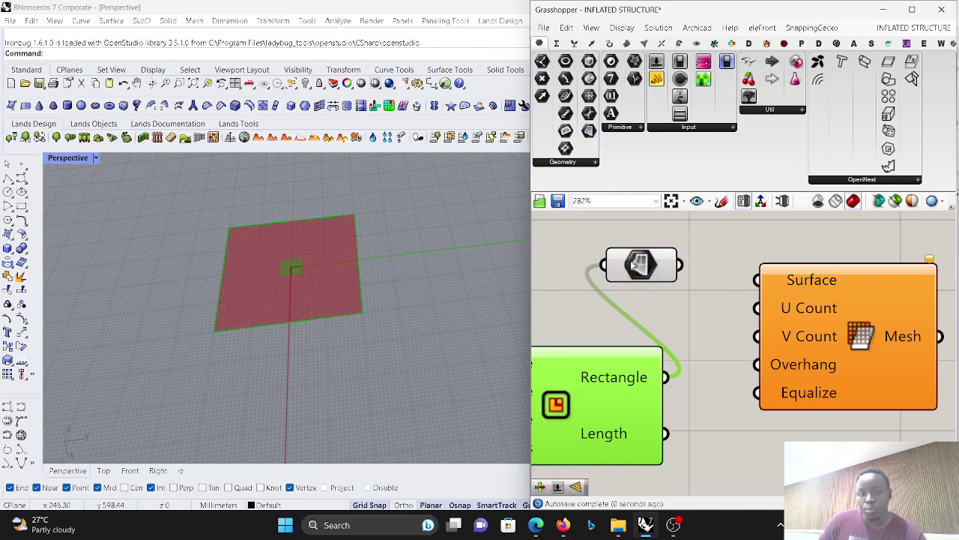
Step: Connect the Rectangle output to the Surface input of Mesh Surface and move Mesh Surface lower on the canvas
left_click_drag(667, 379, 757, 280)
left_click_drag(819, 321, 842, 447)
scroll(747, 319, "up", 3)
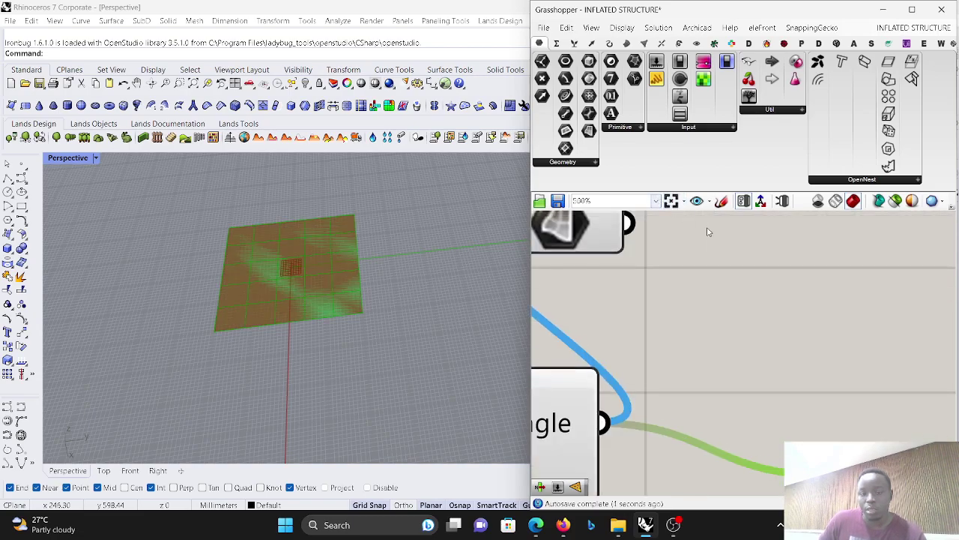
scroll(738, 270, "down", 8)
left_click_drag(760, 353, 769, 420)
Step: Create a number slider with value 10 and connect it to both U Count and V Count of Mesh Surface
double_click(672, 420)
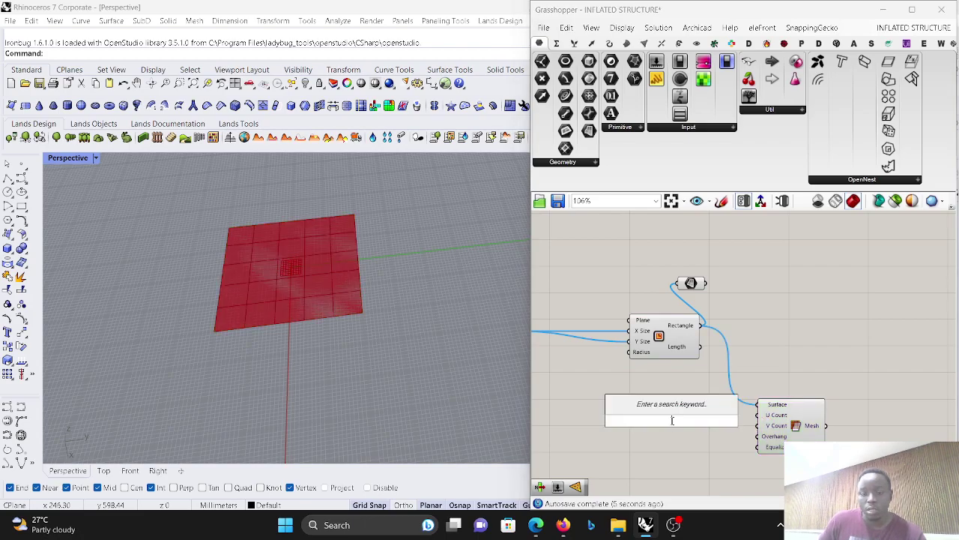
type("10")
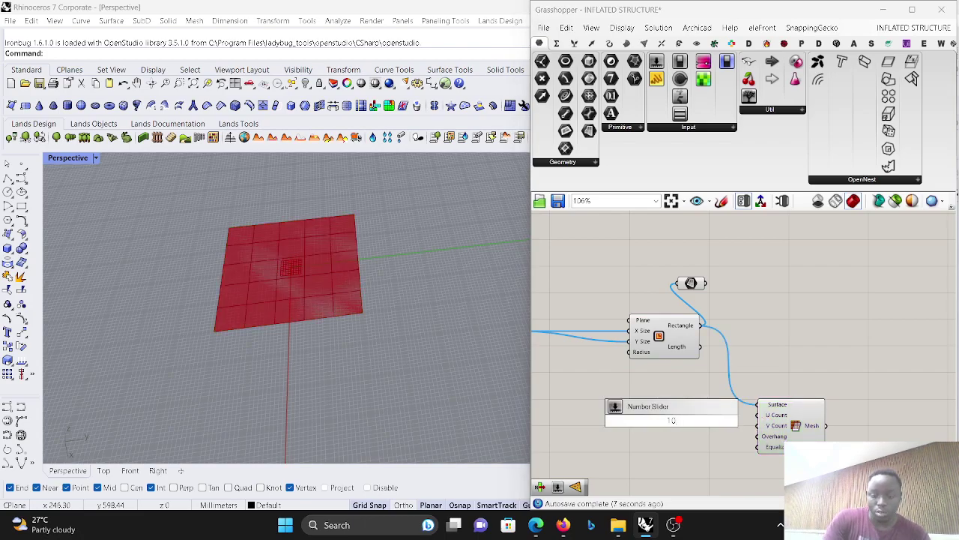
key("Return")
scroll(667, 421, "up", 1)
left_click_drag(738, 419, 773, 424)
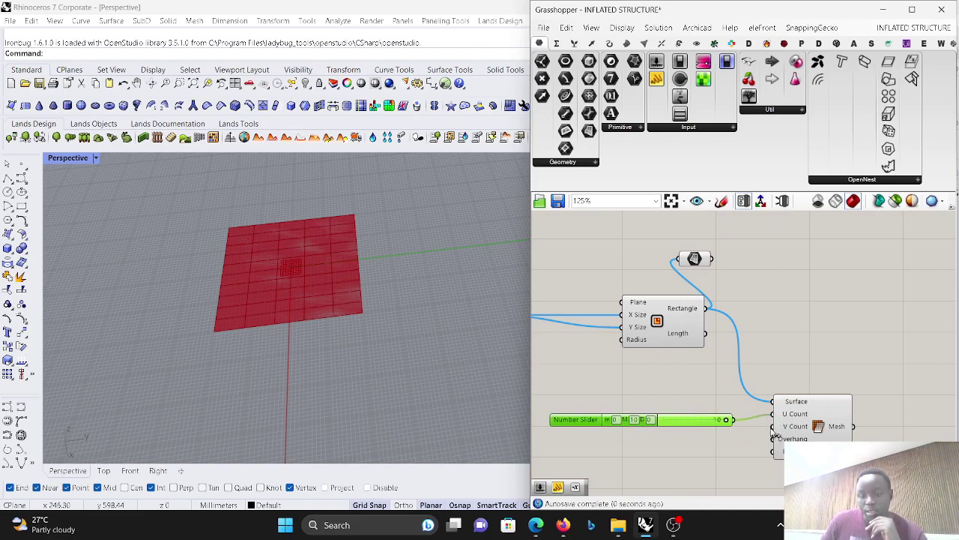
scroll(695, 393, "down", 6)
scroll(824, 404, "up", 4)
left_click(773, 405)
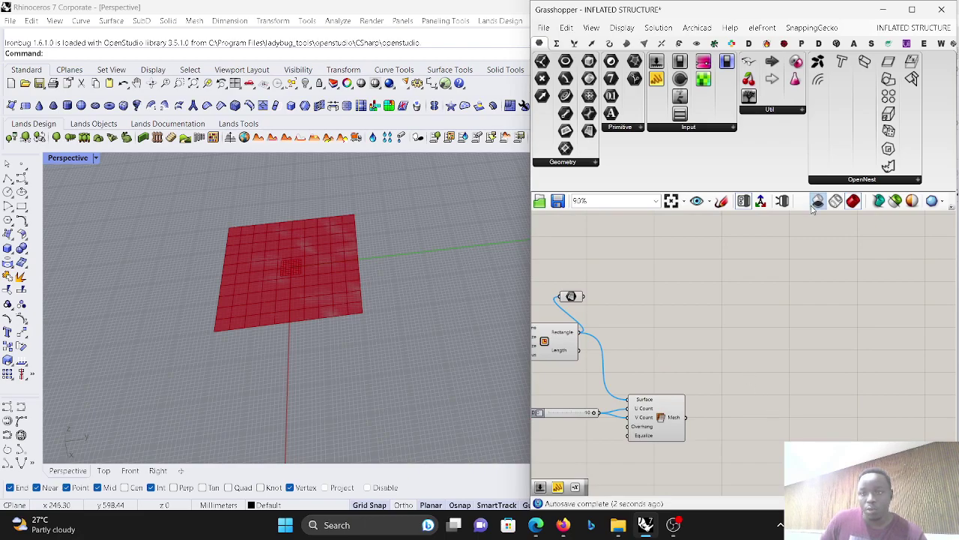
Step: Maximize the Grasshopper window and place a Kangaroo Solver component in the empty area well past Mesh Surface
left_click(911, 10)
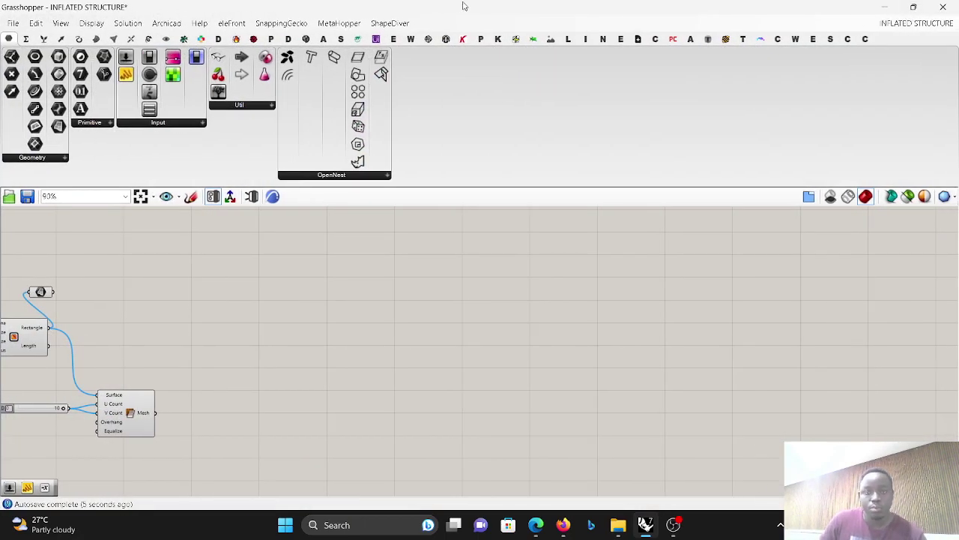
left_click(497, 39)
left_click(275, 174)
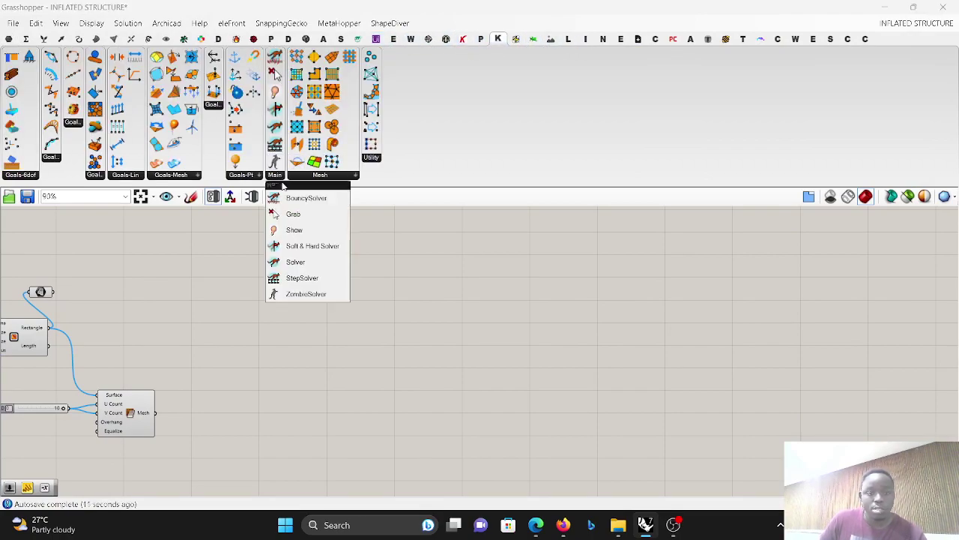
left_click(295, 262)
left_click(485, 397)
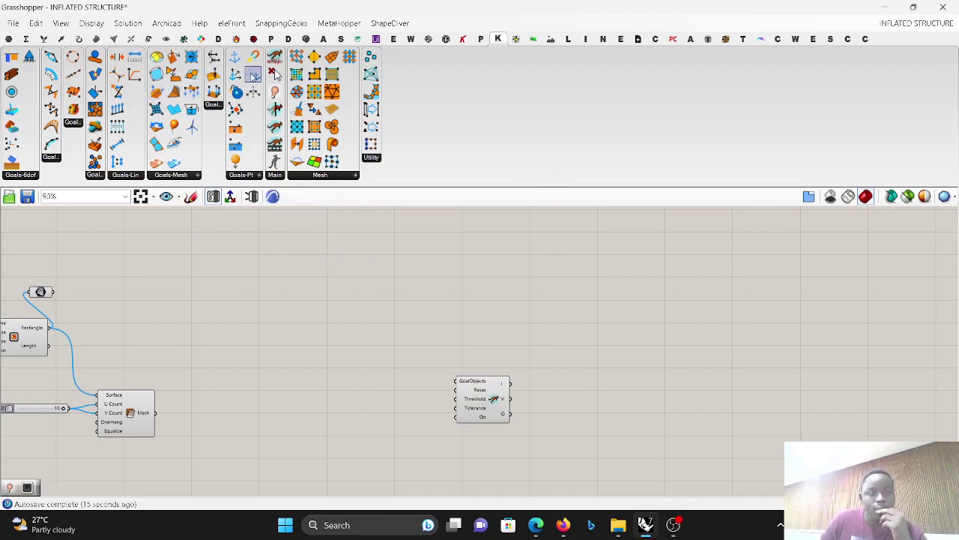
Step: Add Kangaroo's Anchor, Show, EdgeLengths and Load components between Mesh Surface and the Solver
left_click_drag(240, 59, 391, 450)
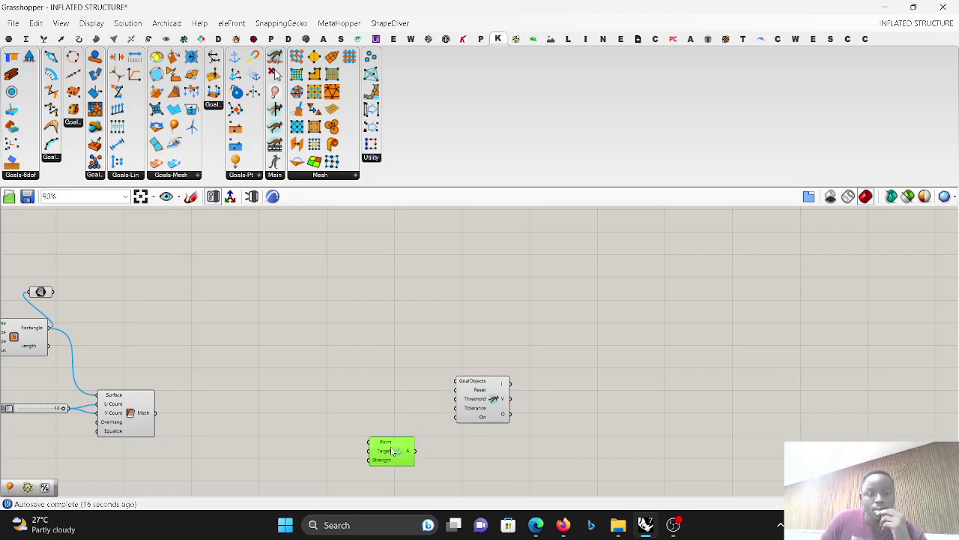
left_click_drag(275, 91, 356, 293)
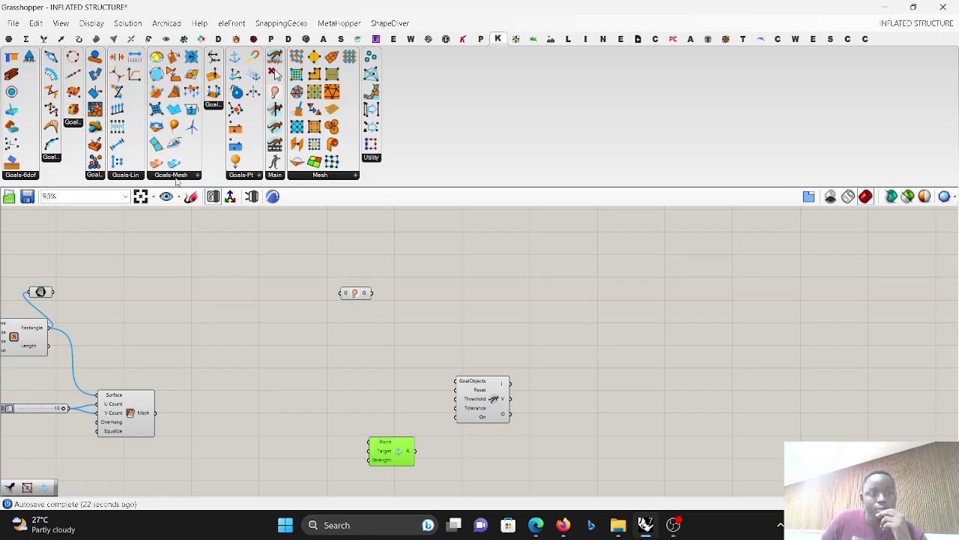
left_click_drag(174, 163, 252, 353)
scroll(252, 352, "up", 2)
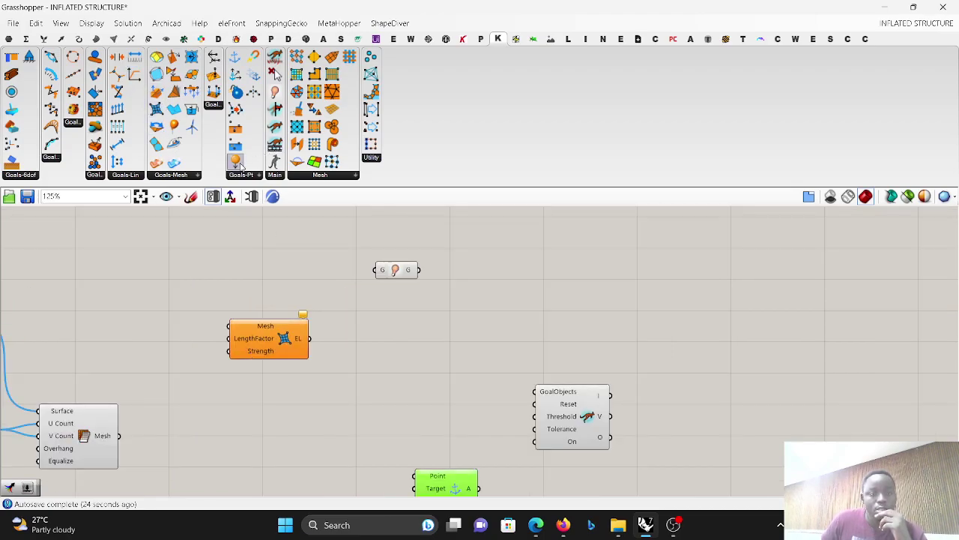
left_click_drag(430, 292, 359, 433)
Step: Move the Anchor, Show, EdgeLengths and Load components together to a free area below the Mesh Surface and Solver row
scroll(402, 273, "down", 5)
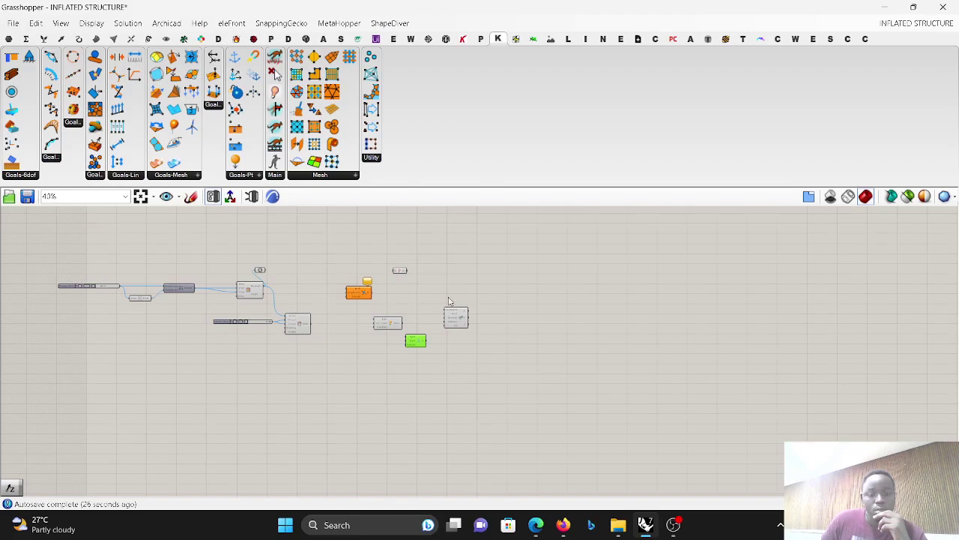
scroll(411, 298, "up", 2)
left_click_drag(429, 391, 302, 244)
left_click_drag(337, 293, 327, 437)
left_click(404, 368)
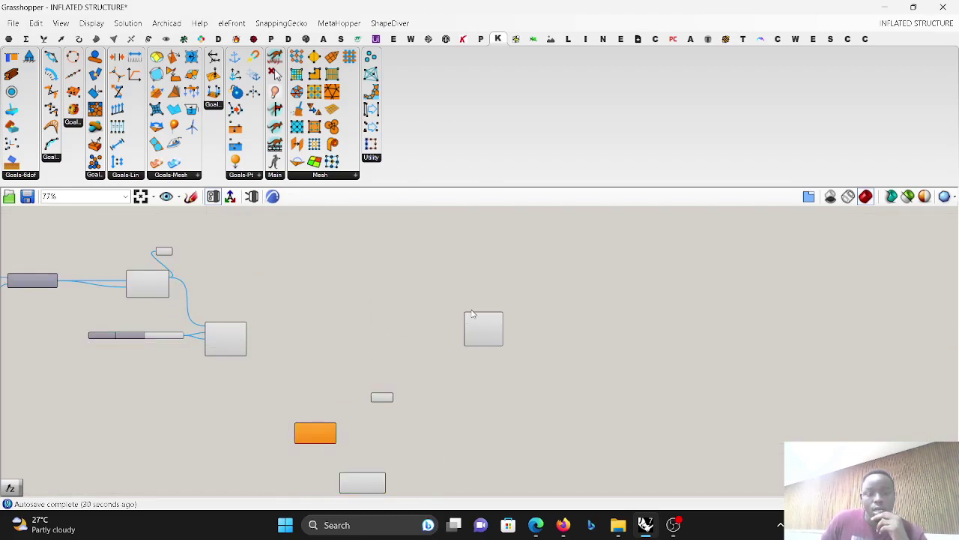
Step: Add a Boolean Toggle, shift the Solver to make room, and connect the toggle to the Solver's On input
scroll(457, 326, "up", 5)
double_click(420, 377)
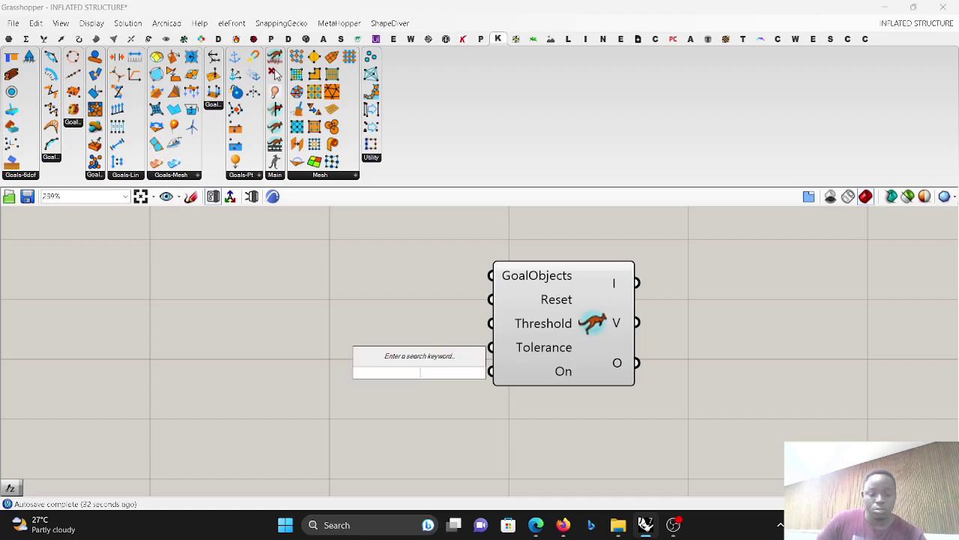
type("b")
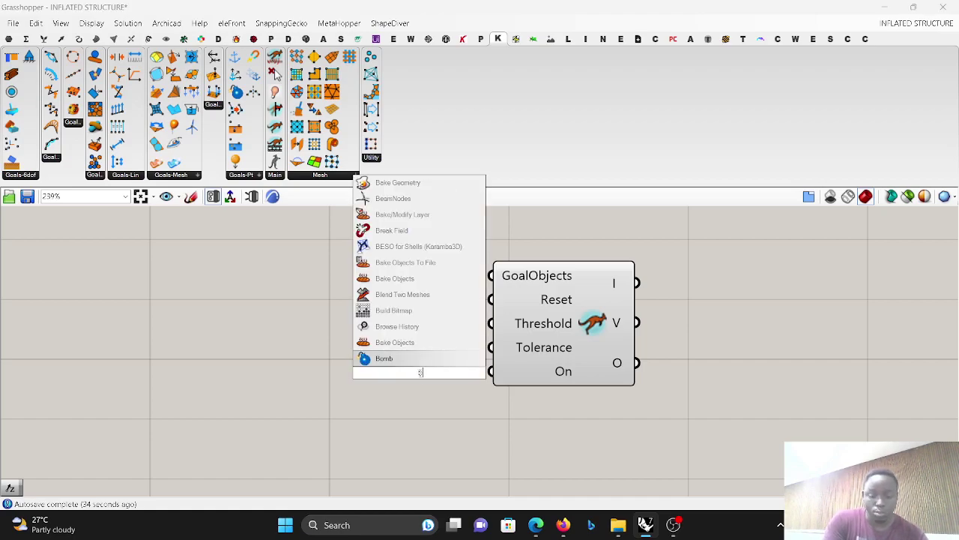
type("ool")
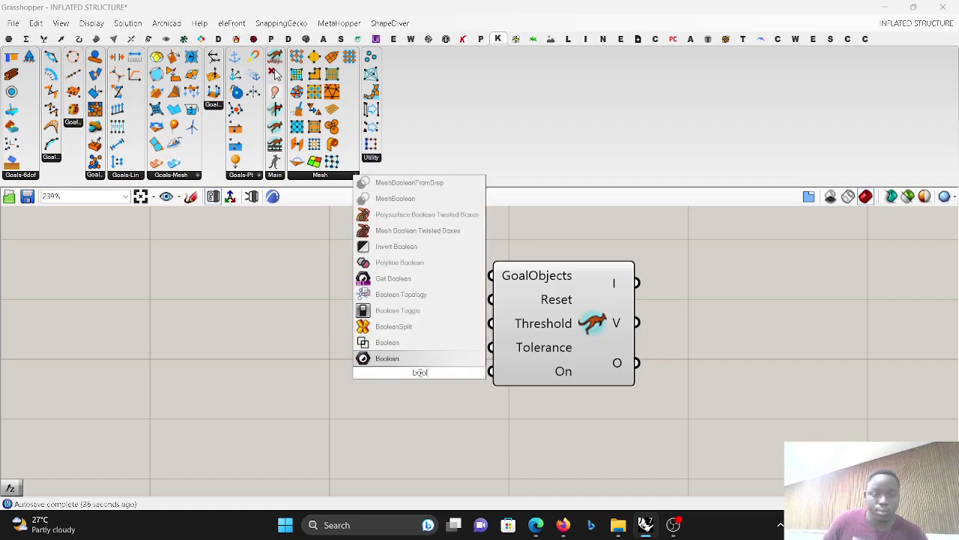
left_click(420, 311)
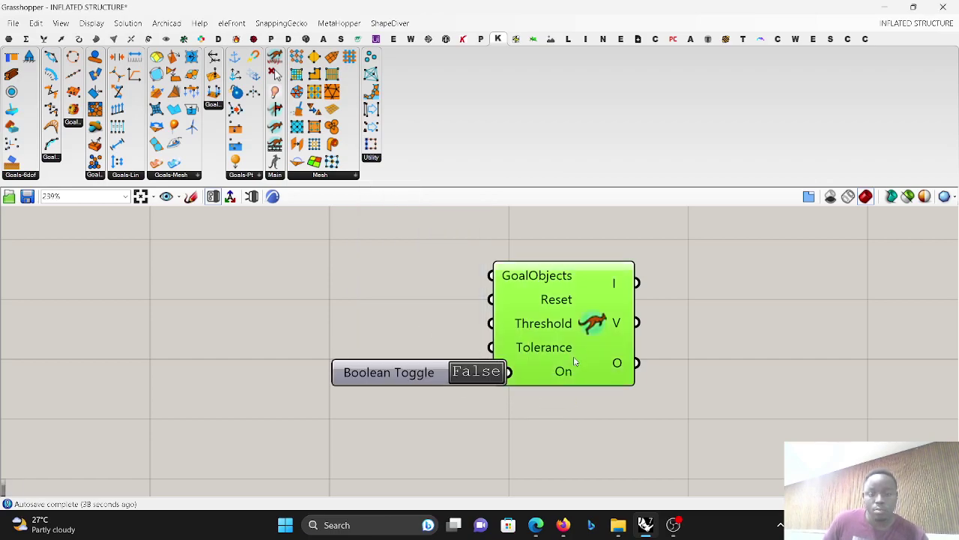
left_click_drag(574, 362, 698, 378)
left_click_drag(617, 387, 509, 371)
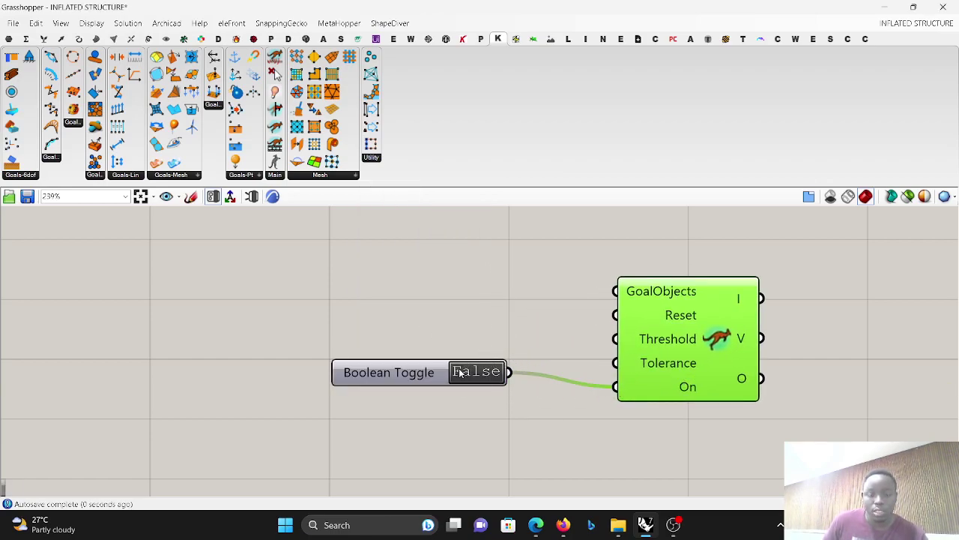
left_click_drag(410, 371, 422, 405)
Step: Add a Button above the Boolean Toggle and connect it to the Solver's Reset input
left_click(428, 324)
double_click(428, 324)
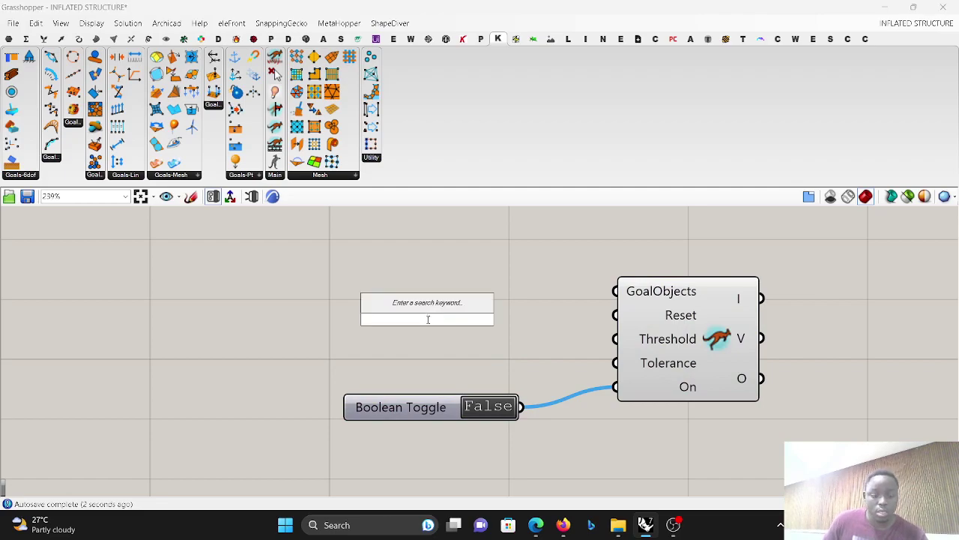
type("bu")
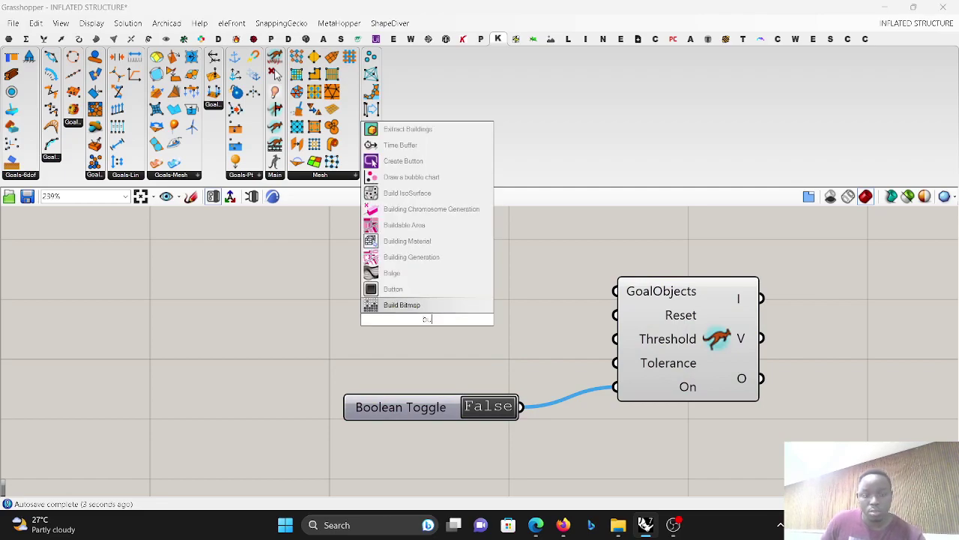
left_click(418, 289)
left_click_drag(512, 324, 493, 320)
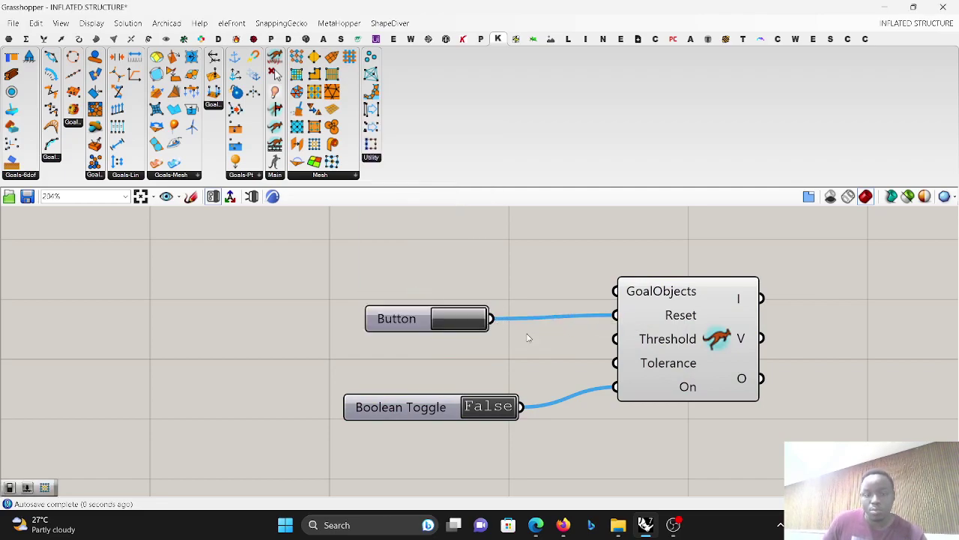
Step: Restore the Grasshopper window to half width so the Rhino viewport is visible beside it
scroll(487, 348, "down", 8)
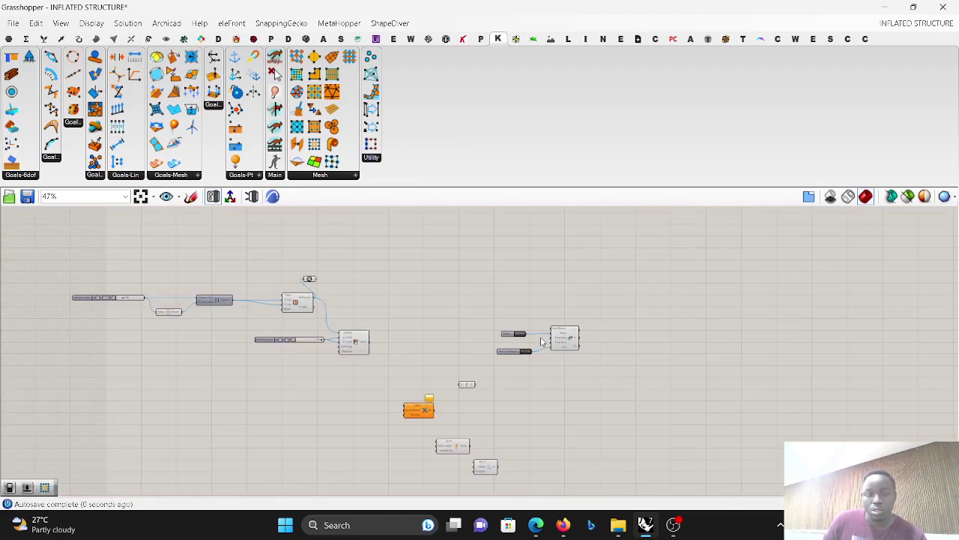
left_click(911, 7)
scroll(859, 314, "up", 4)
scroll(566, 255, "down", 5)
scroll(778, 273, "up", 5)
scroll(649, 273, "down", 5)
scroll(626, 271, "up", 4)
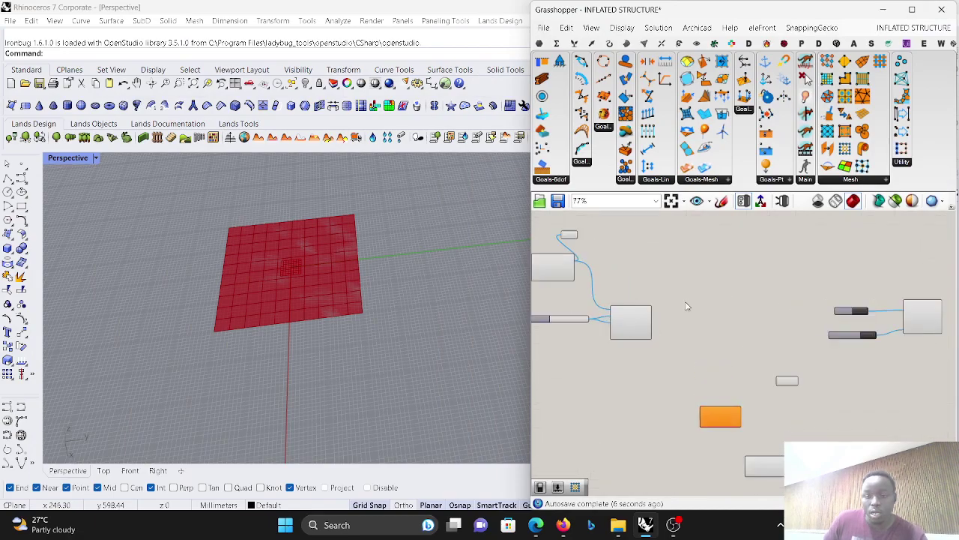
Step: Move Mesh Surface higher, place the Show component beside it, and connect the Mesh output to Show
left_click(627, 279)
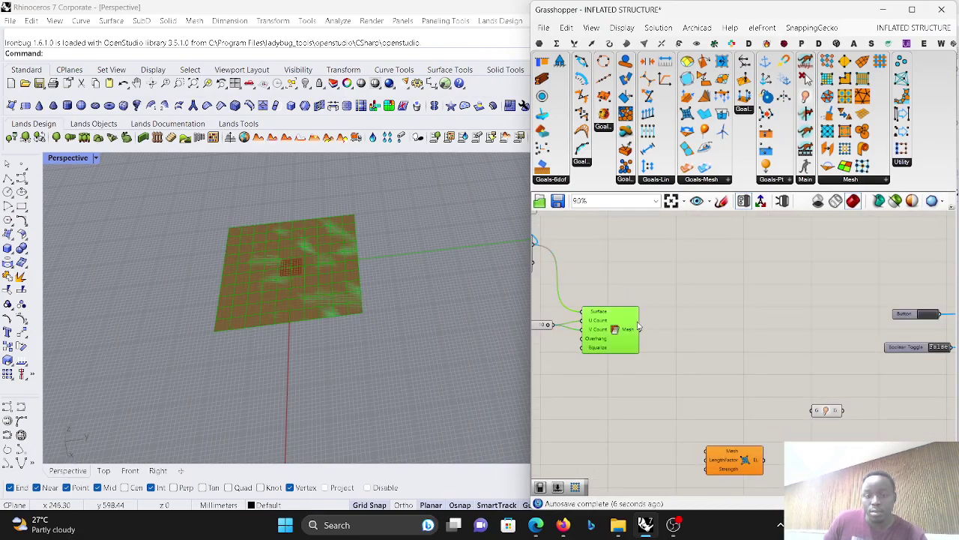
double_click(719, 280)
left_click_drag(825, 414, 699, 291)
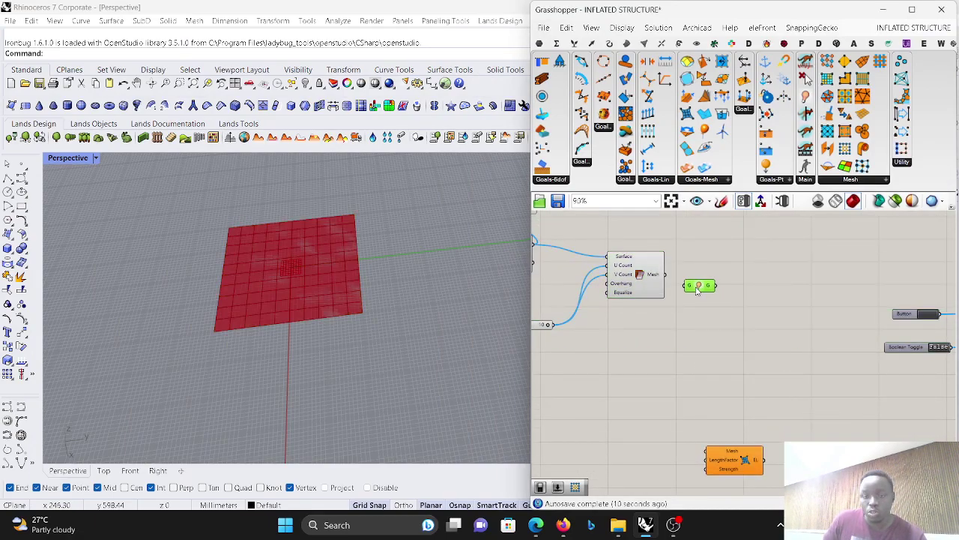
scroll(683, 274, "up", 2)
Step: Add a Merge component between Show and the Solver, and connect Show's output to its Data 1 input
double_click(779, 272)
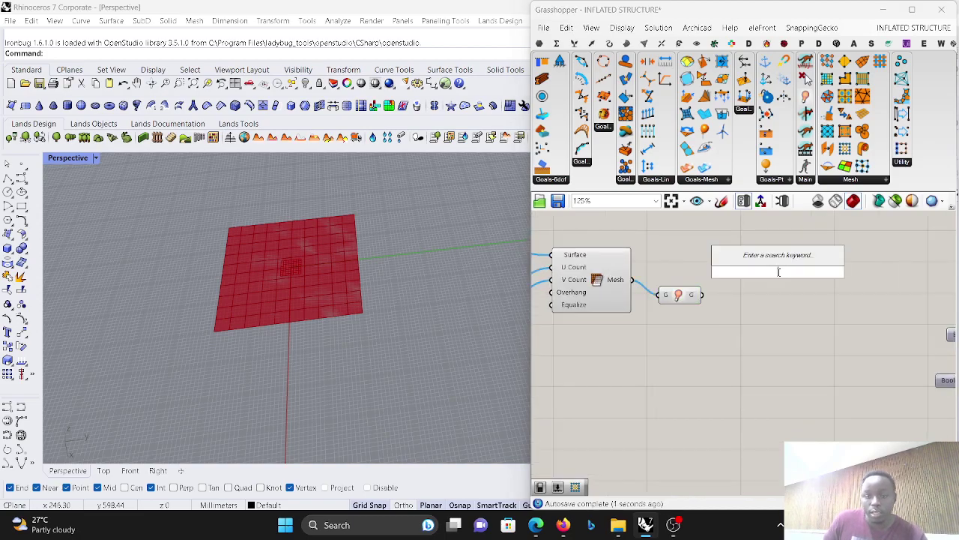
type("me")
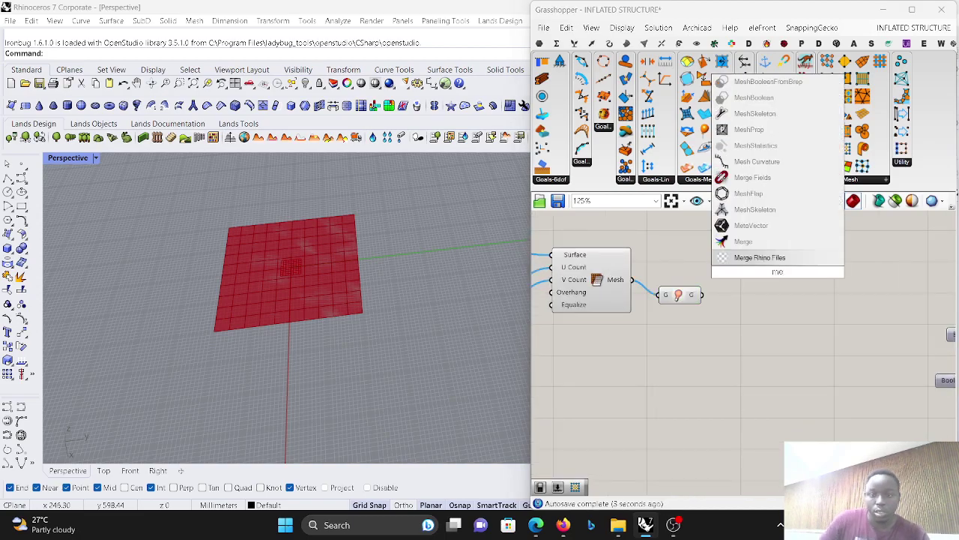
left_click(768, 246)
scroll(772, 259, "up", 1)
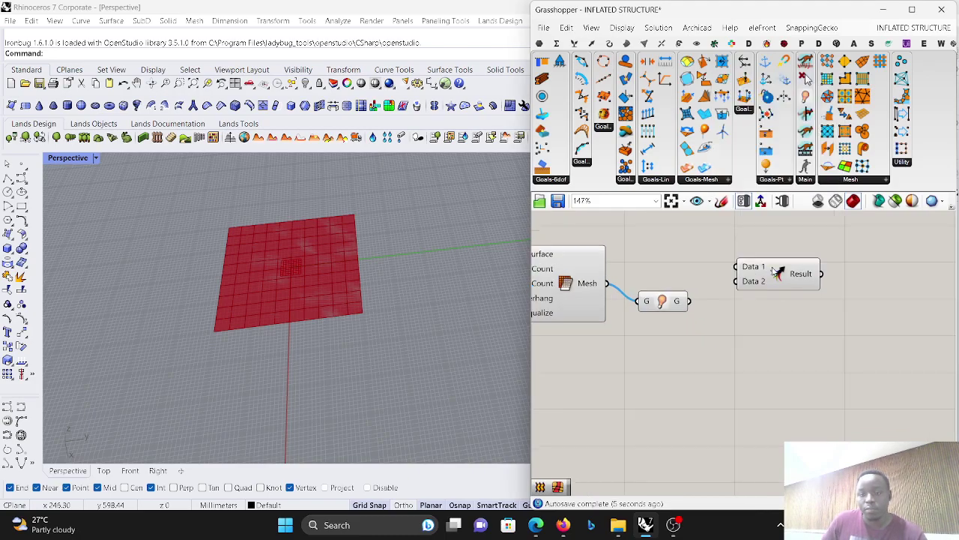
left_click_drag(771, 279, 790, 358)
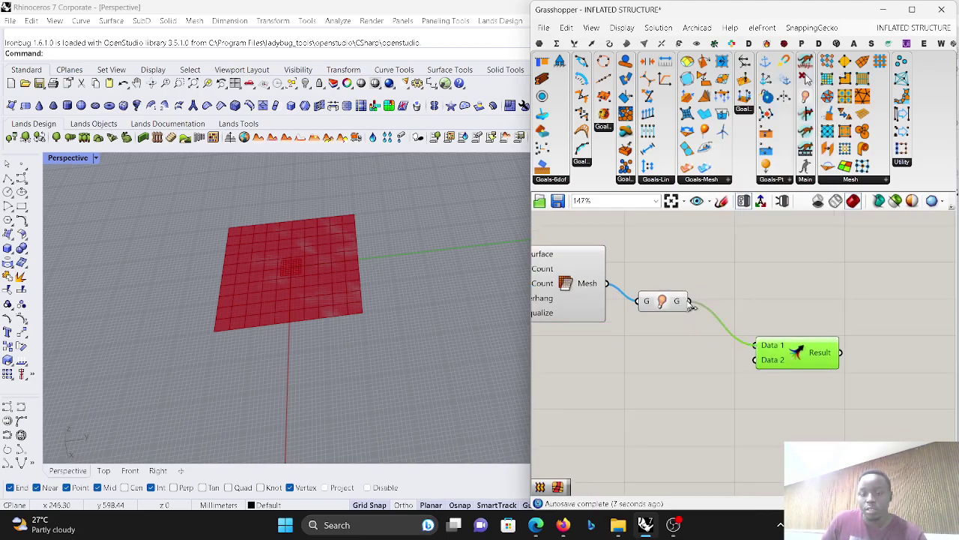
scroll(725, 289, "down", 6)
scroll(884, 320, "up", 1)
scroll(759, 318, "up", 4)
left_click_drag(724, 307, 787, 340)
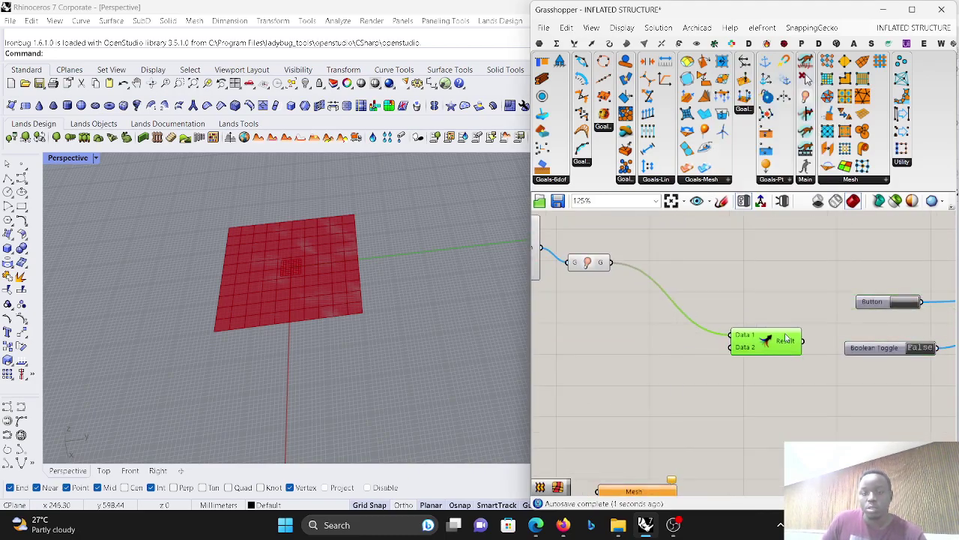
Step: Place the EdgeLengths component below Show and connect Mesh Surface's Mesh output to its Mesh input
scroll(786, 337, "down", 6)
scroll(642, 311, "up", 3)
left_click_drag(778, 454, 744, 377)
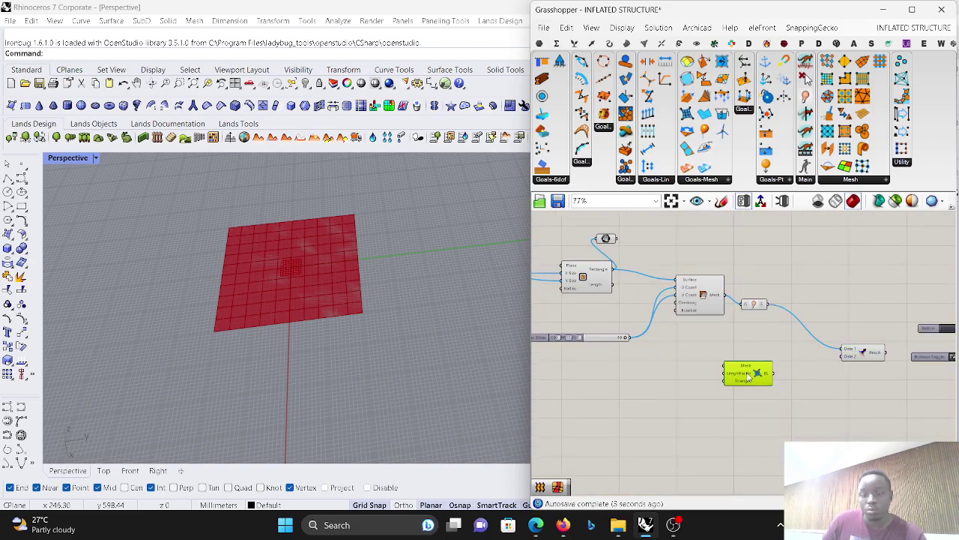
scroll(759, 351, "up", 3)
left_click_drag(772, 274, 700, 373)
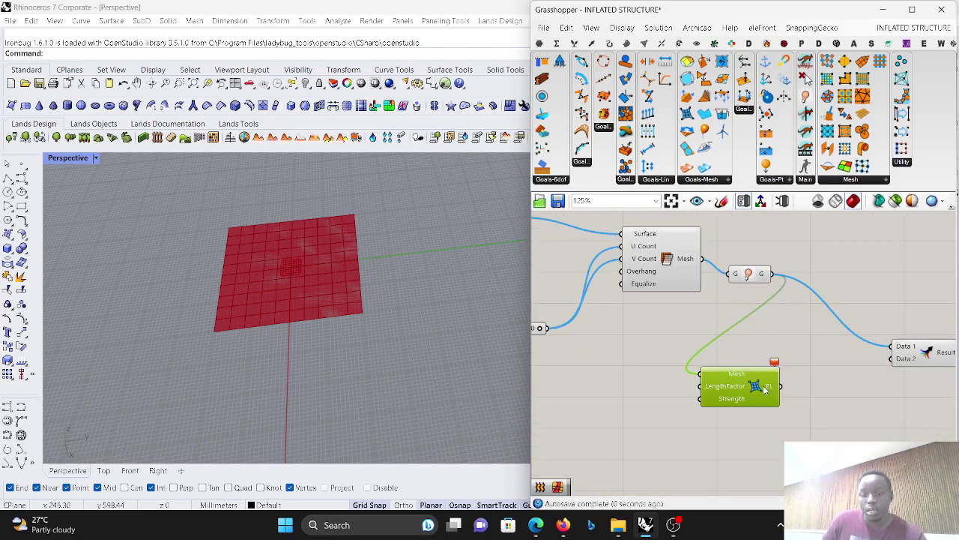
left_click_drag(762, 385, 787, 388)
left_click_drag(707, 267, 729, 373)
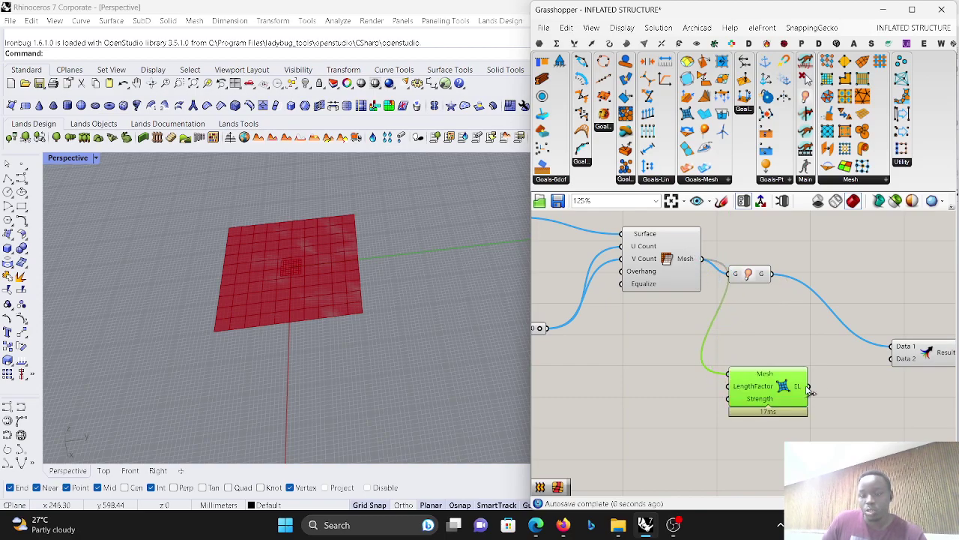
Step: Connect the EdgeLengths output to the Merge component's second data input
left_click_drag(870, 366, 891, 358)
scroll(721, 330, "down", 5)
scroll(765, 359, "up", 5)
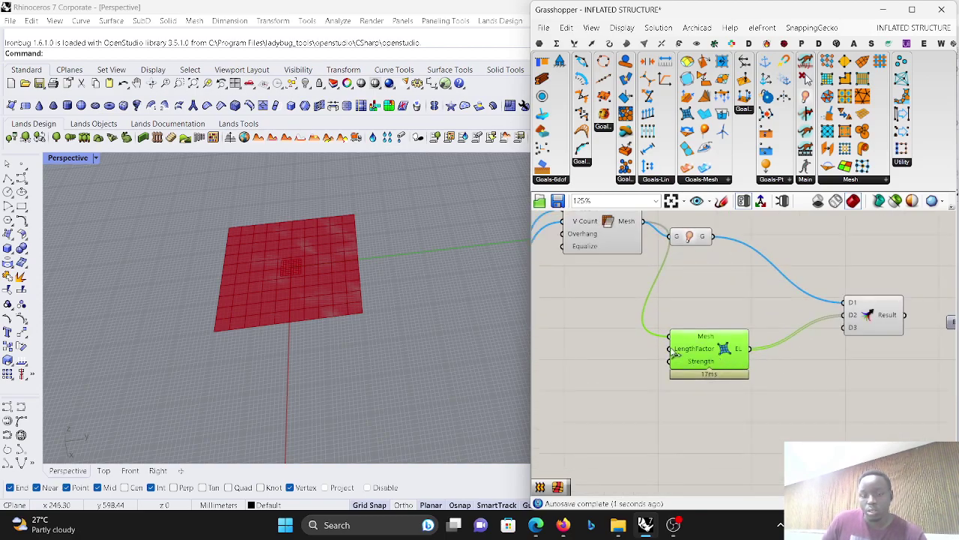
scroll(720, 356, "down", 2)
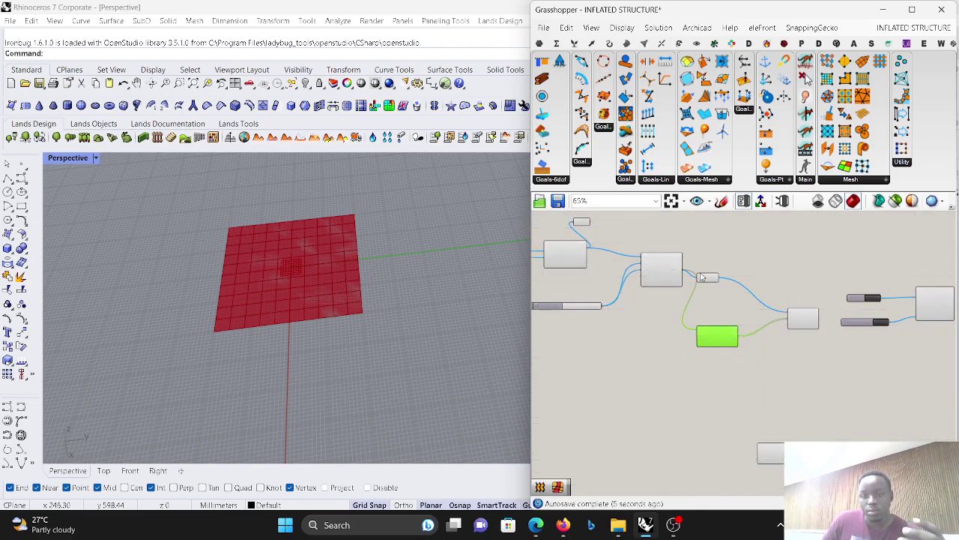
Step: Move the Unary force and Anchor goal components together to just below EdgeLengths
scroll(773, 269, "down", 3)
scroll(820, 360, "up", 4)
left_click_drag(824, 454, 653, 342)
scroll(745, 367, "down", 4)
scroll(693, 301, "up", 3)
scroll(725, 355, "up", 1)
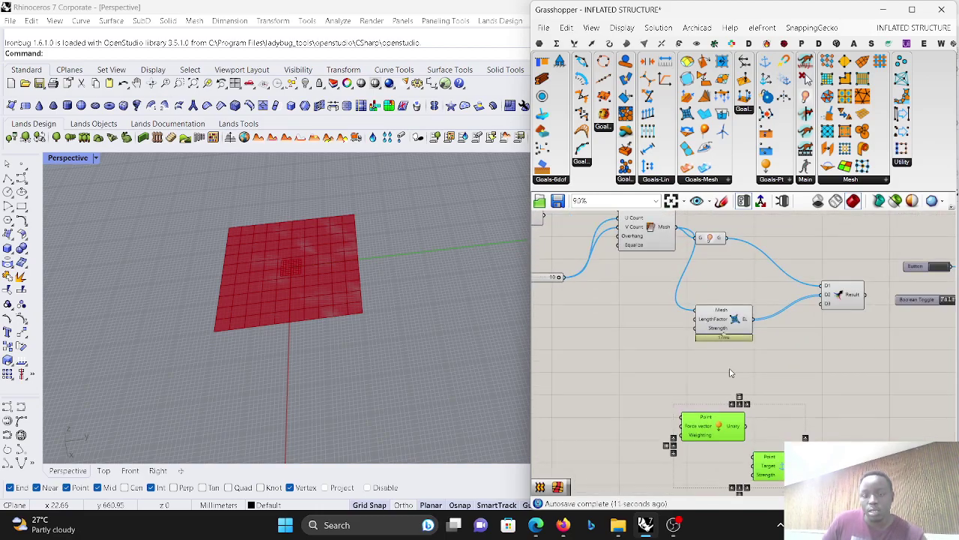
Step: Add a NakedVertices component below EdgeLengths, feed it the Mesh Surface output, and move EdgeLengths up to make room
double_click(728, 366)
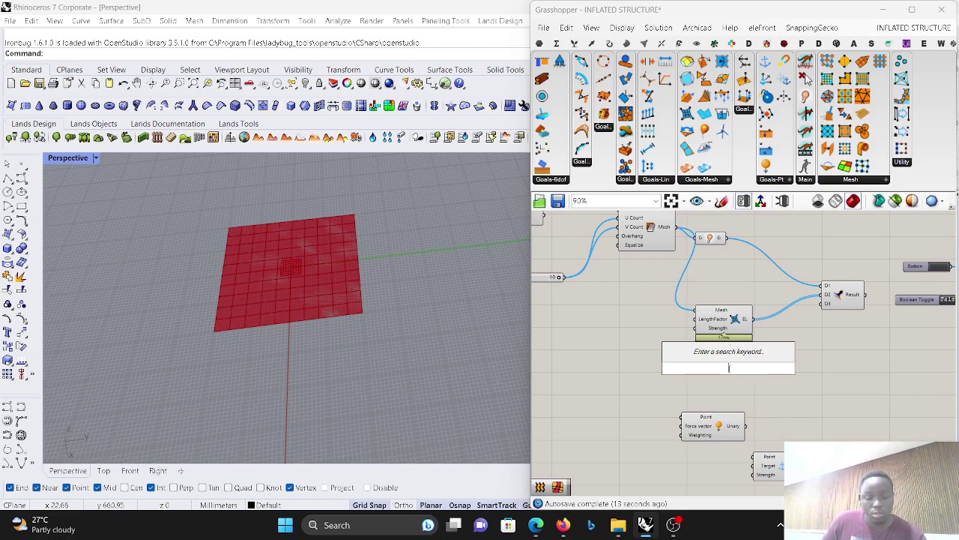
type("na")
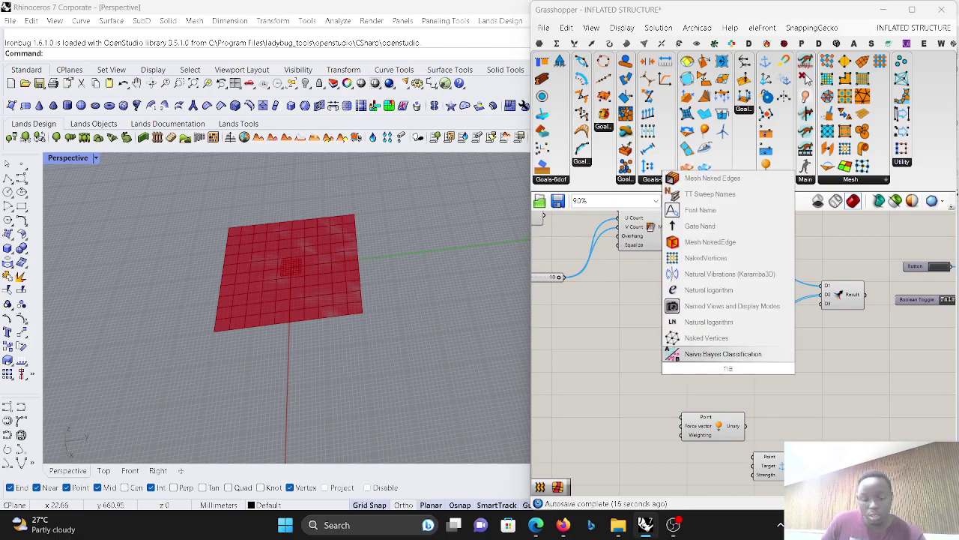
left_click(706, 257)
scroll(697, 278, "up", 1)
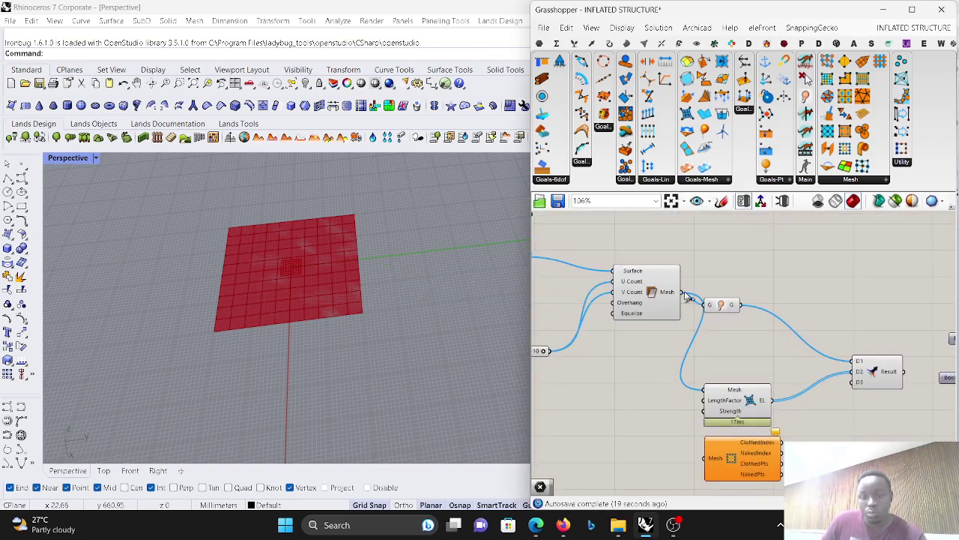
left_click_drag(706, 422, 707, 457)
left_click_drag(736, 413, 745, 366)
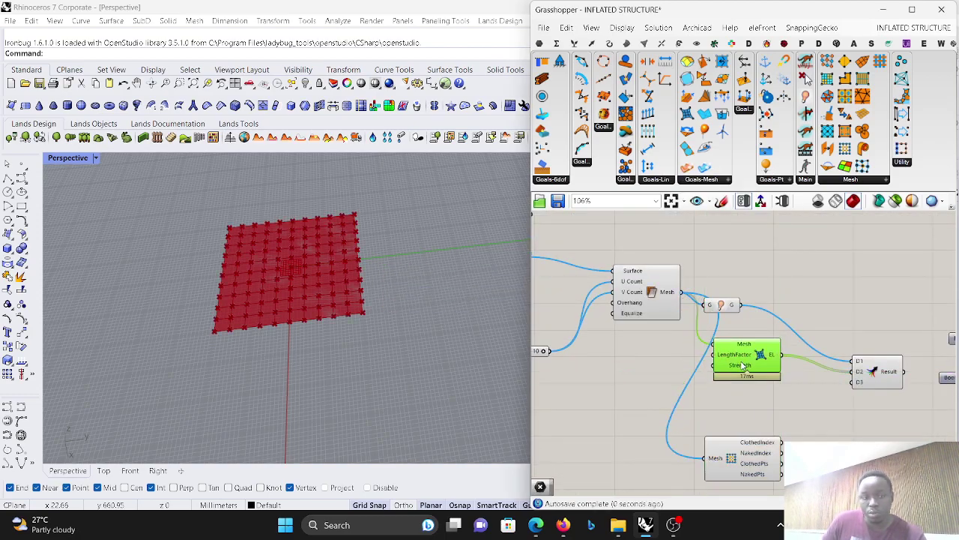
Step: Place a Point parameter beside NakedVertices and connect both ClothedPts and NakedPts to it, aligning it with the ClothedPts output
scroll(744, 320, "down", 4)
scroll(780, 428, "up", 5)
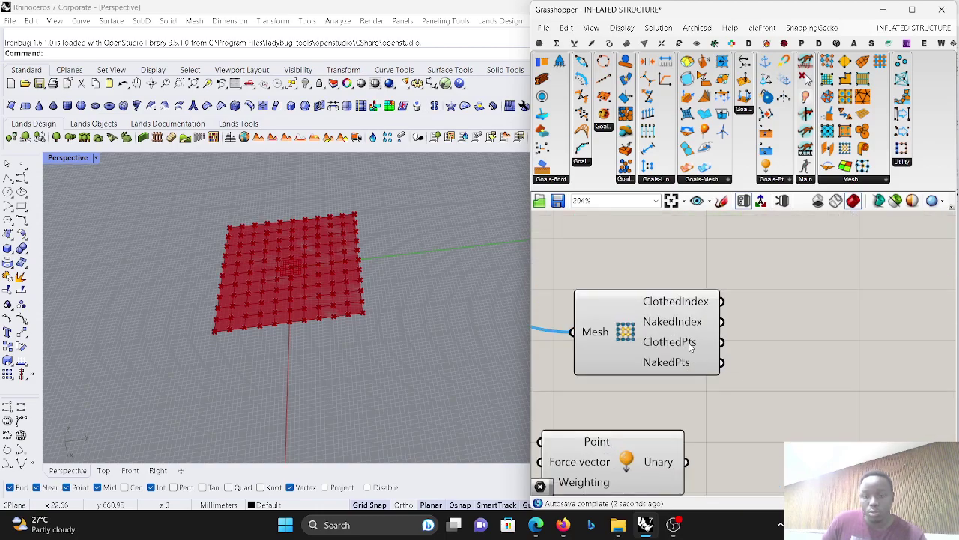
scroll(691, 347, "down", 3)
scroll(679, 364, "up", 2)
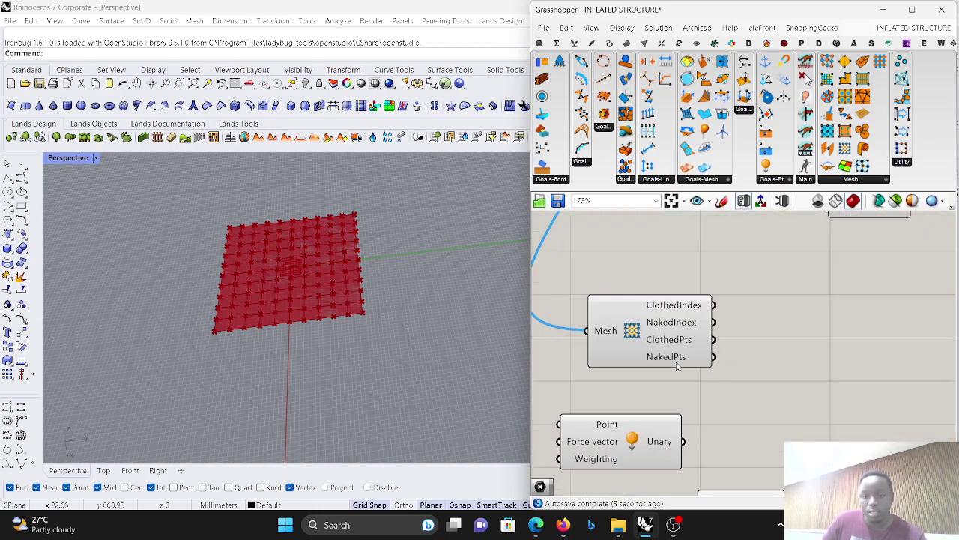
left_click(543, 45)
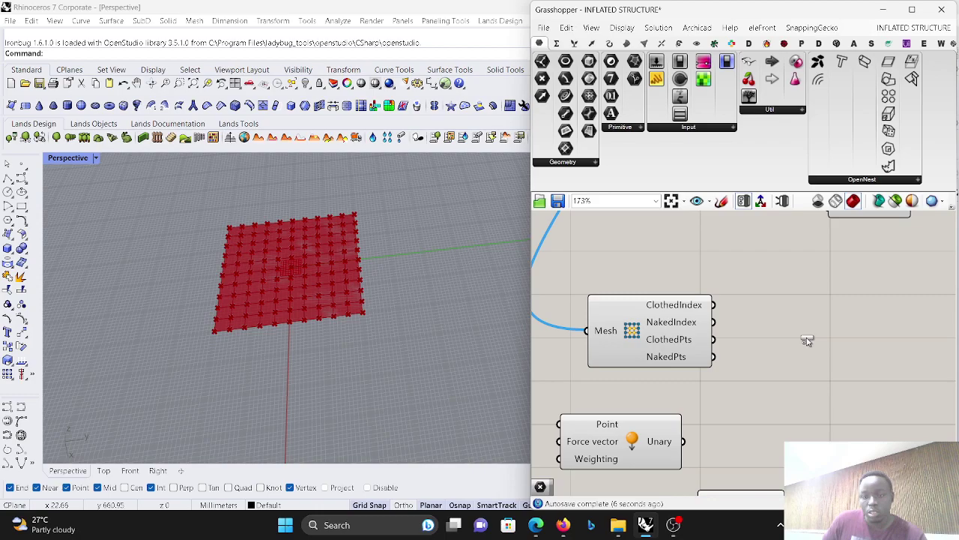
left_click_drag(806, 340, 806, 340)
scroll(708, 335, "up", 2)
left_click_drag(700, 347, 688, 349)
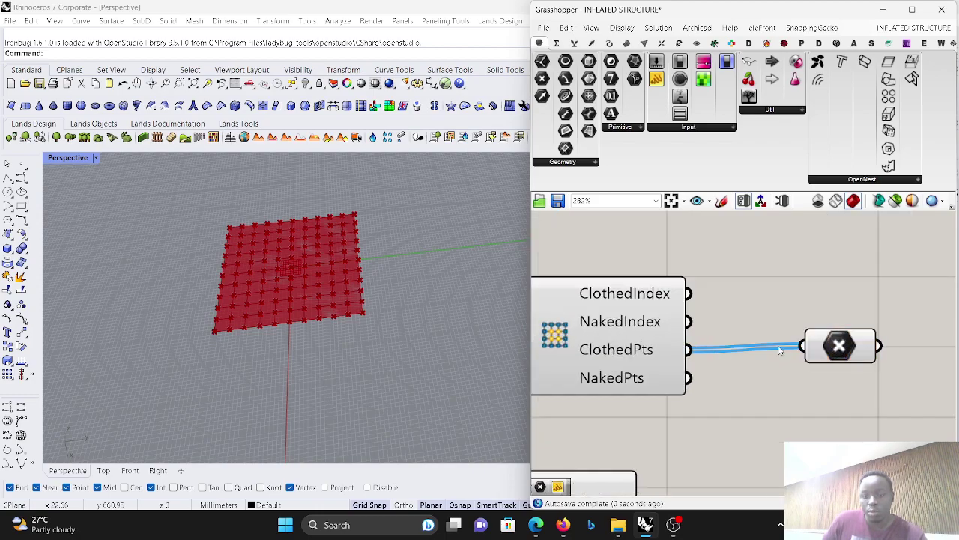
left_click_drag(792, 356, 688, 378, "shift")
left_click_drag(829, 346, 828, 350)
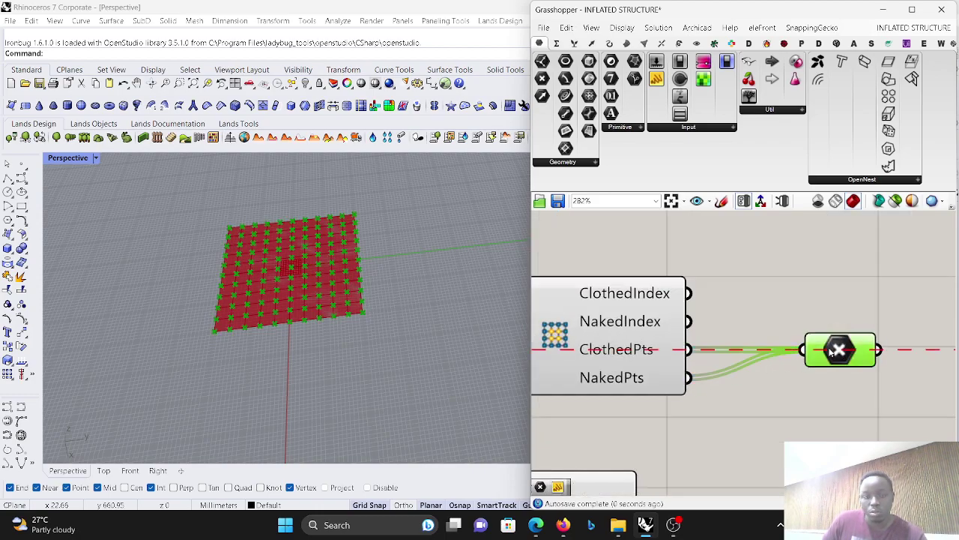
Step: Move the Unary force component beside the Point parameter and connect the parameter to its Point input
scroll(667, 324, "down", 2)
scroll(602, 315, "down", 2)
left_click_drag(603, 408, 773, 362)
scroll(719, 341, "up", 2)
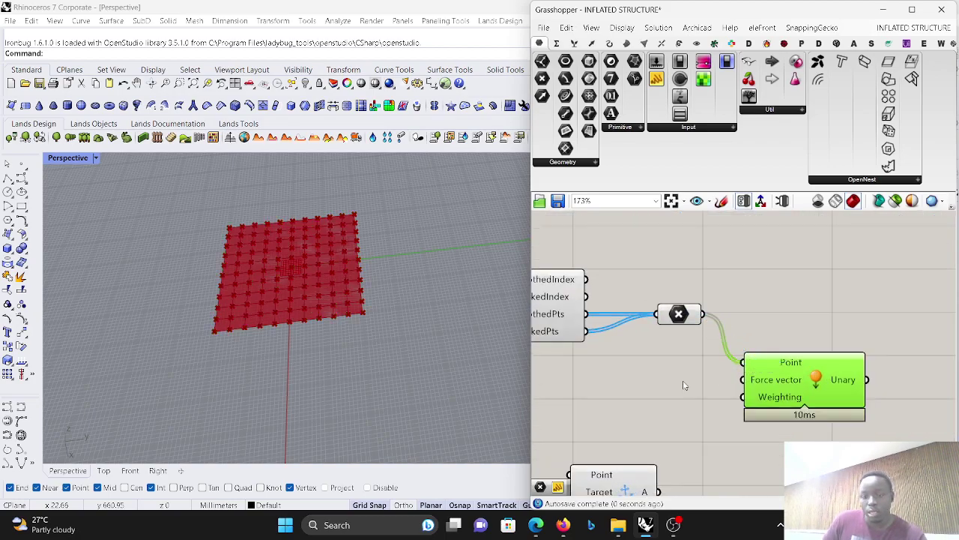
Step: Add a Unit Z vector, shift the Unary component aside, and connect the vector to its Force vector input
double_click(651, 392)
type("unit z")
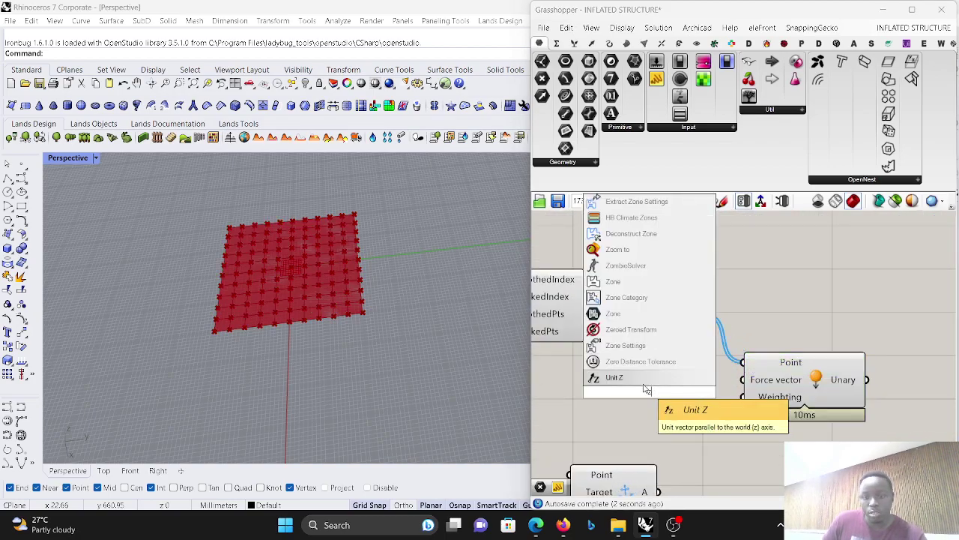
key("Return")
left_click_drag(761, 387, 787, 377)
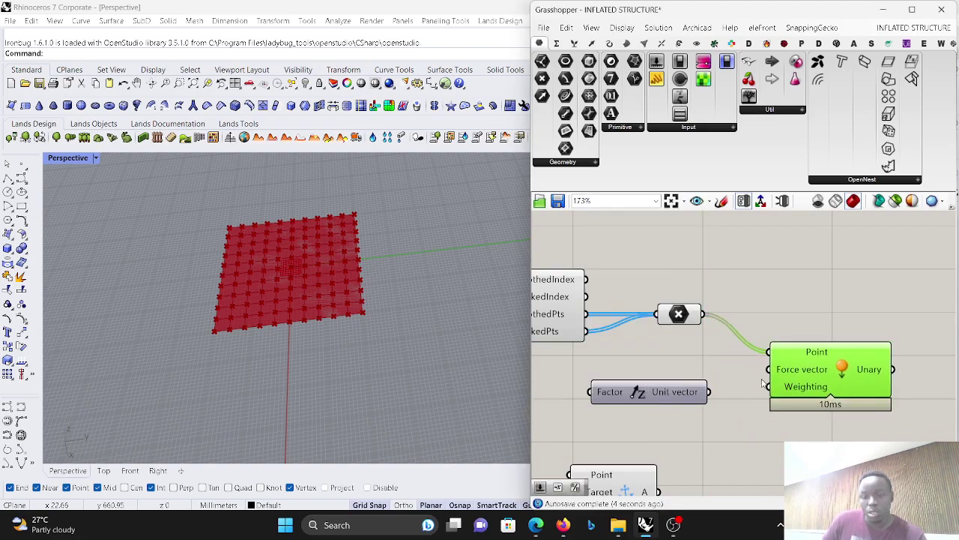
scroll(674, 390, "down", 3)
scroll(619, 386, "up", 2)
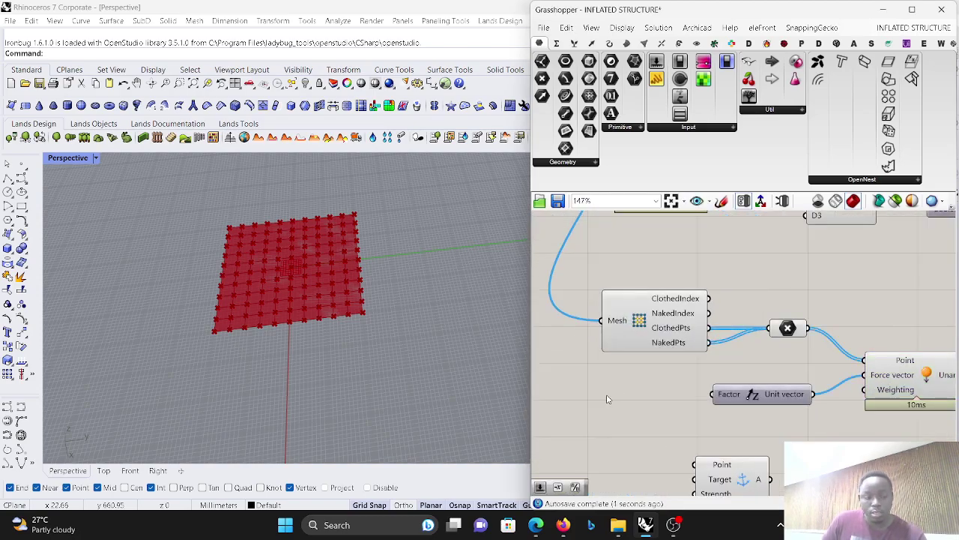
Step: Add a number slider with the value 10 and connect it to the Unit Z Factor input
double_click(609, 386)
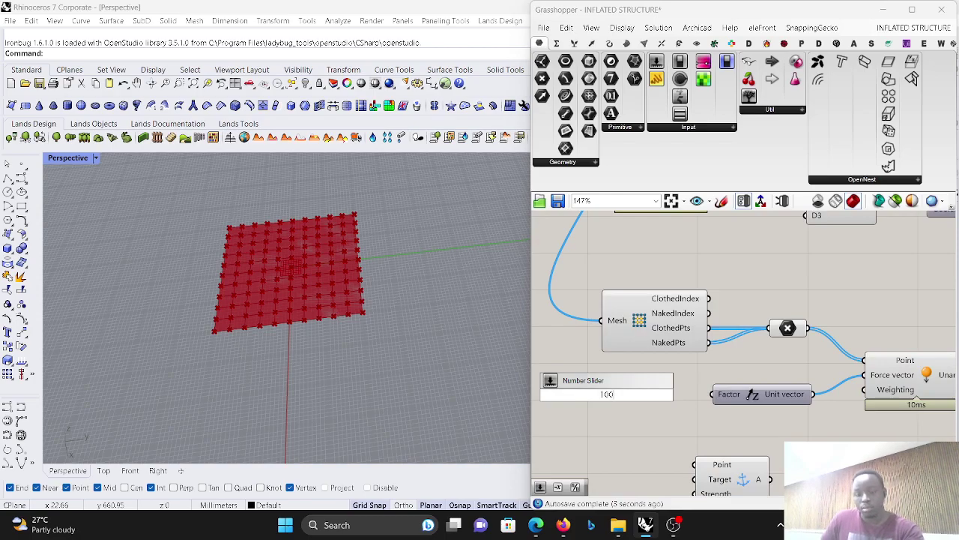
key("Return")
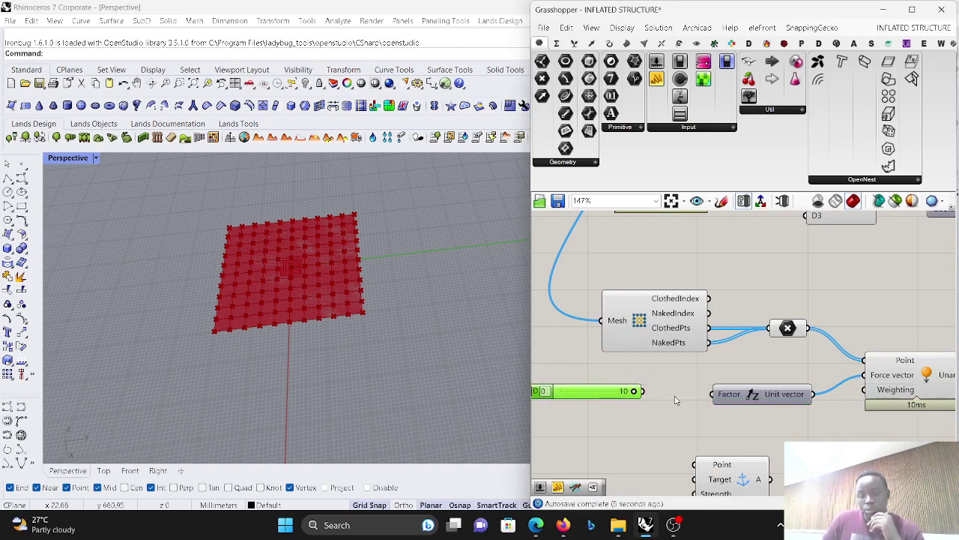
scroll(661, 380, "down", 4)
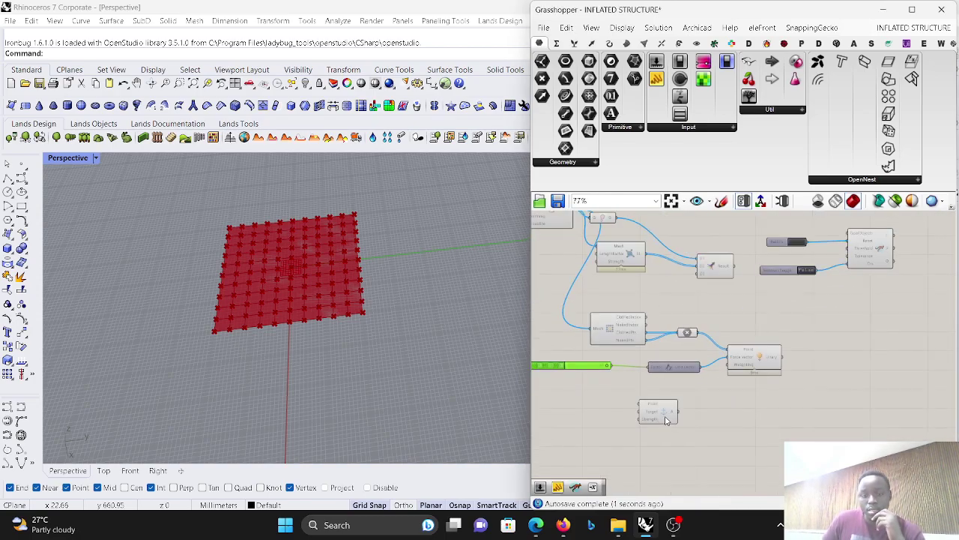
Step: Move the Anchor goal further down below the Unit Z and Unary components
left_click_drag(650, 410, 679, 452)
scroll(636, 324, "down", 5)
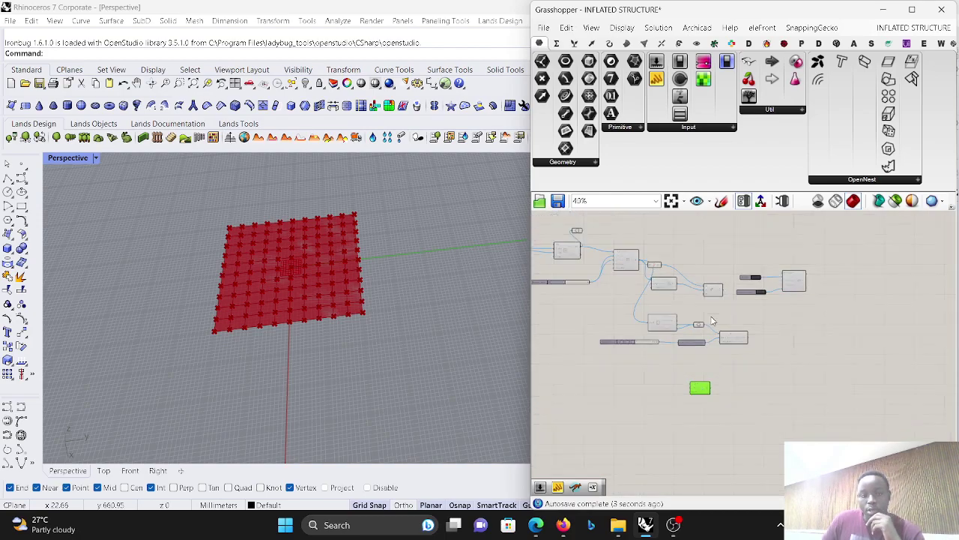
scroll(550, 272, "up", 7)
scroll(707, 299, "down", 4)
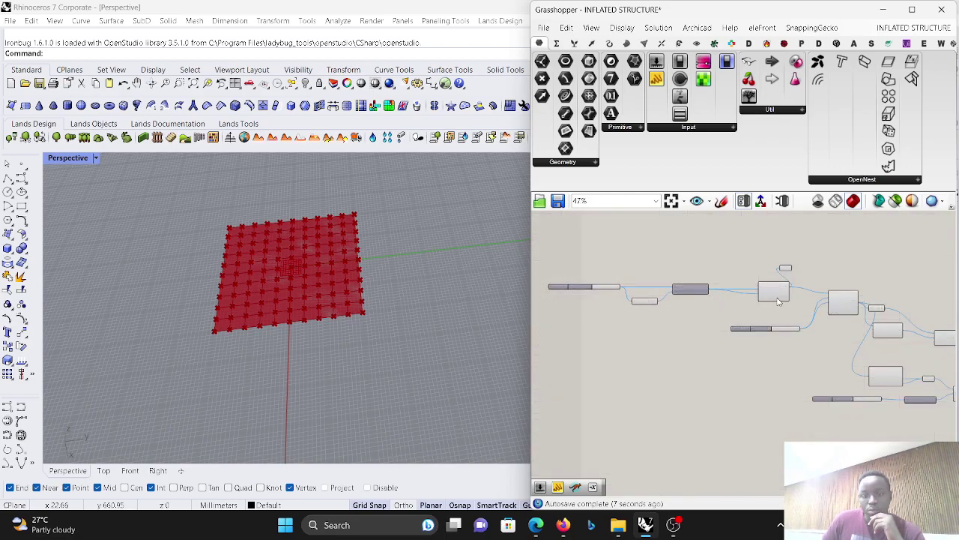
Step: Shift the Rectangle component left, add a Discontinuity component beside it, and connect the Rectangle output to its Curve input
scroll(778, 302, "up", 5)
left_click_drag(734, 293, 681, 293)
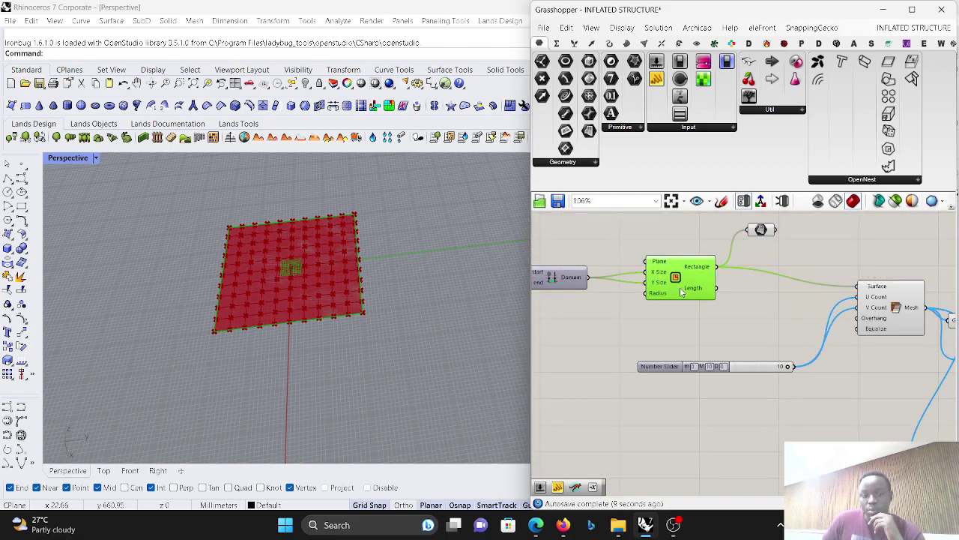
right_click_drag(396, 329, 341, 225)
double_click(784, 336)
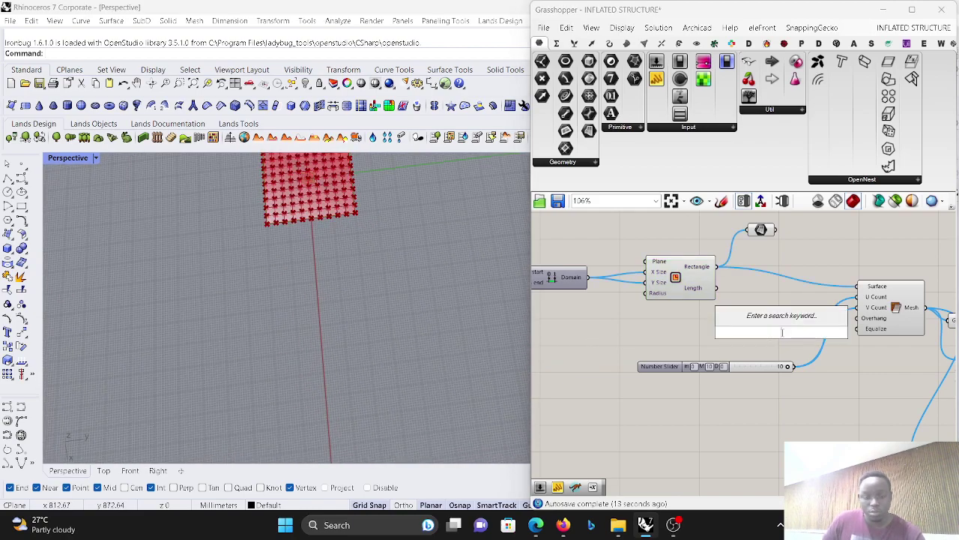
type("dis")
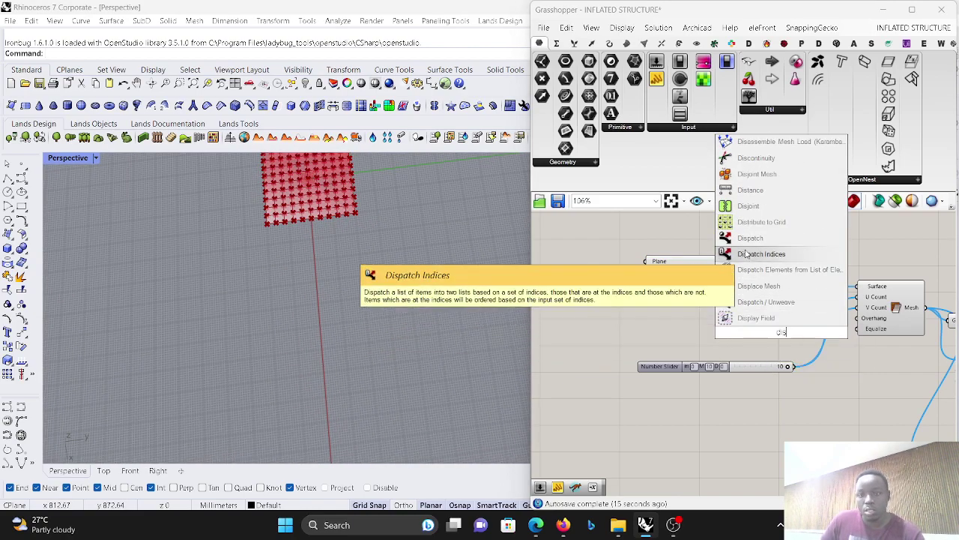
left_click(757, 158)
scroll(717, 309, "up", 3)
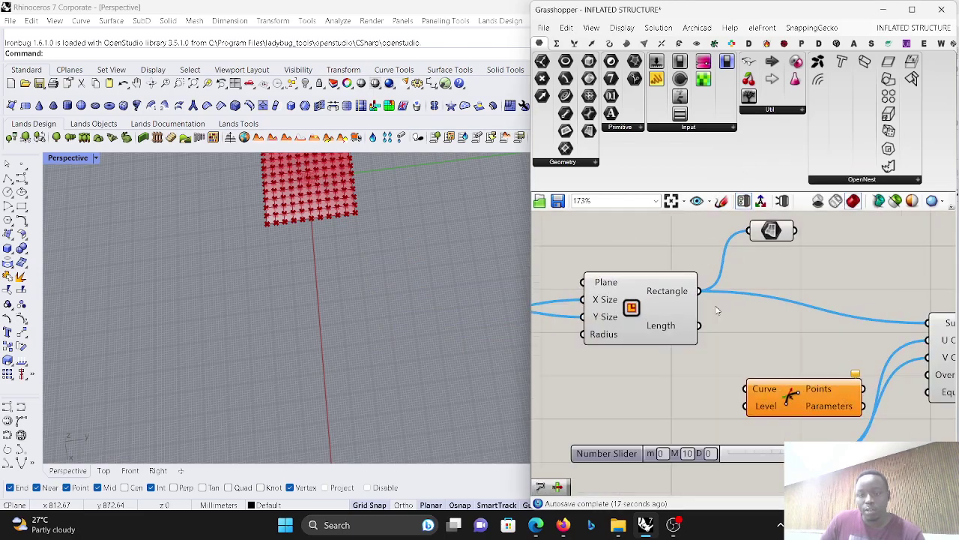
scroll(708, 262, "down", 5)
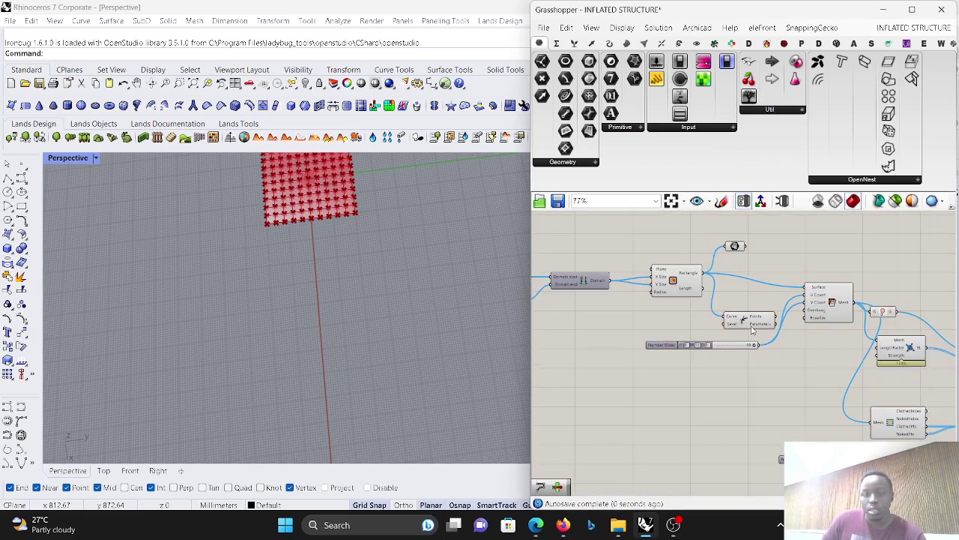
Step: Move the Discontinuity component down below the definition, toward the Anchor goal's row
left_click_drag(751, 326, 702, 461)
scroll(703, 404, "down", 6)
scroll(710, 448, "up", 5)
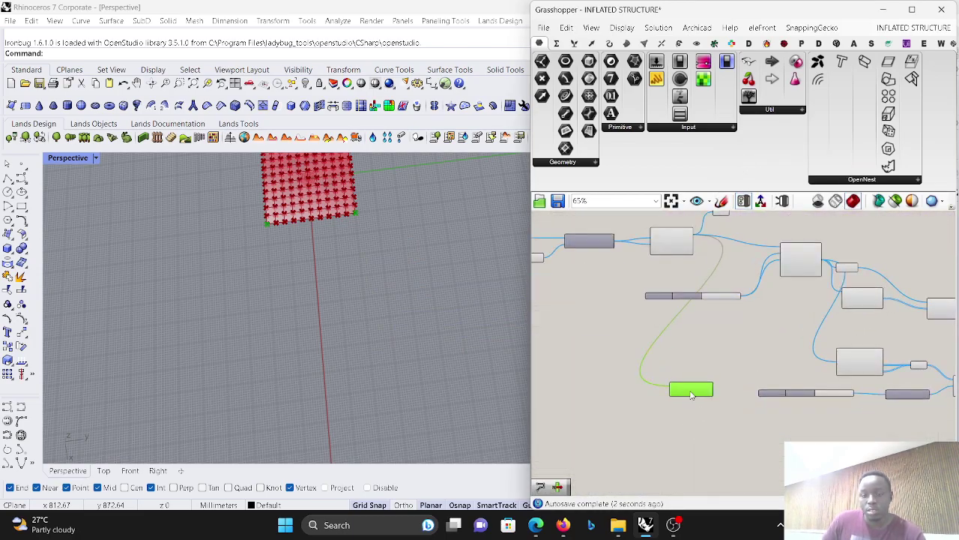
scroll(750, 448, "up", 3)
Step: Add a Circle Fit component beside Discontinuity and connect the Discontinuity Points output to its Points input
double_click(750, 447)
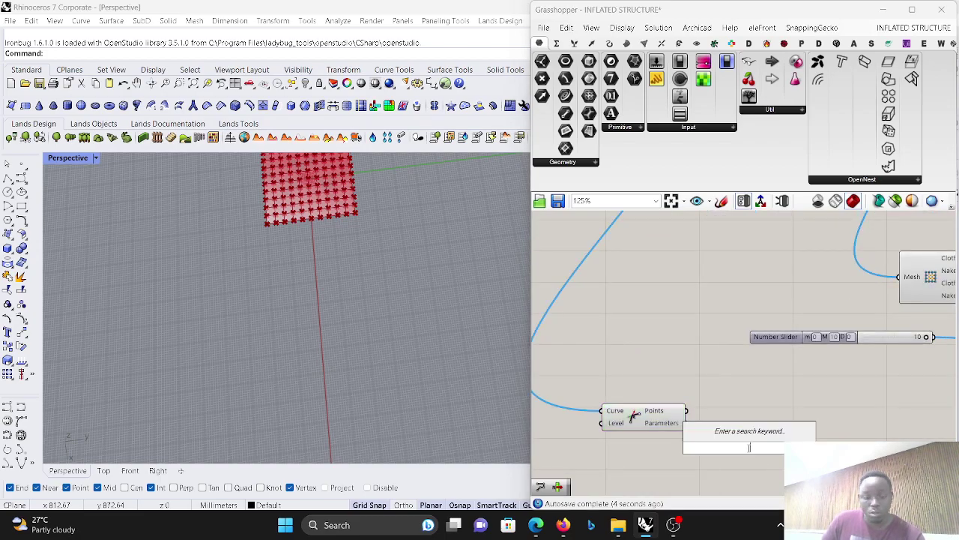
type("fil")
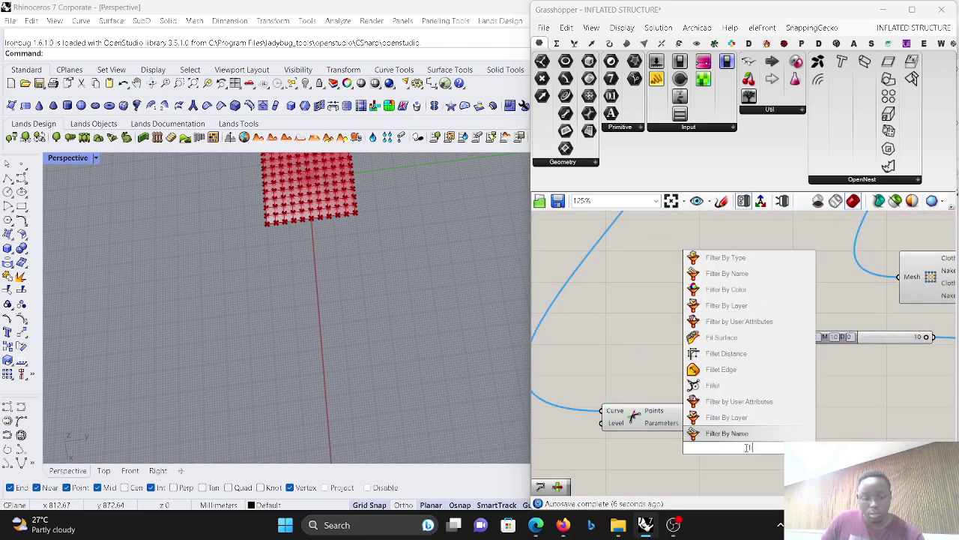
type("p")
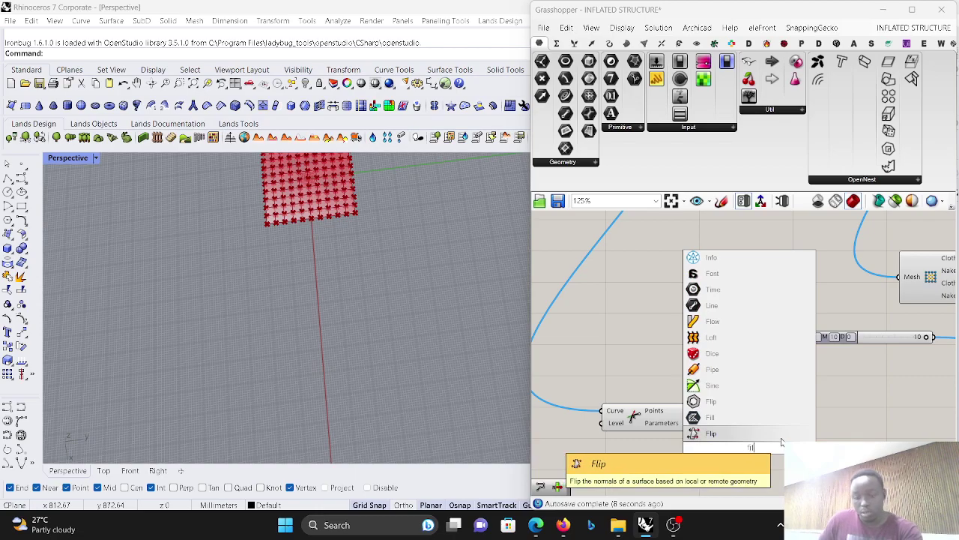
key("BackSpace")
key("BackSpace")
type("t")
left_click(759, 310)
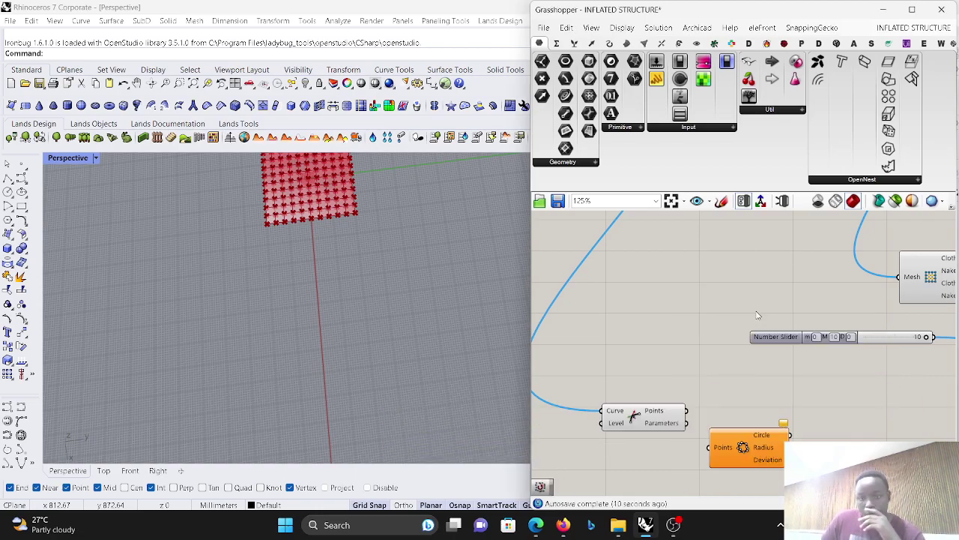
scroll(737, 413, "up", 3)
left_click_drag(695, 469, 655, 409)
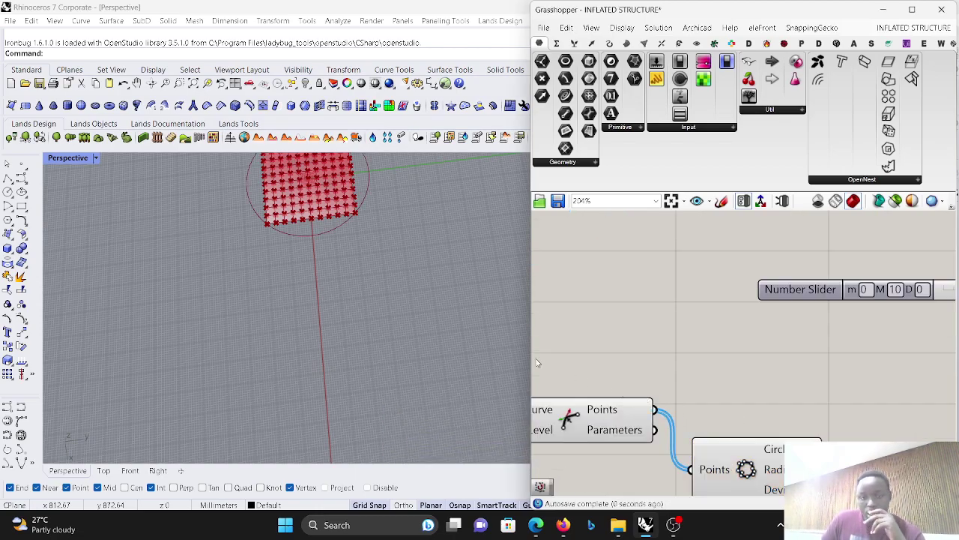
Step: Move the Discontinuity and Circle Fit components together closer to the Anchor goal
scroll(787, 308, "down", 5)
scroll(892, 390, "up", 1)
left_click_drag(834, 393, 780, 376)
scroll(817, 360, "down", 2)
scroll(918, 390, "up", 2)
scroll(867, 355, "up", 3)
left_click(853, 386)
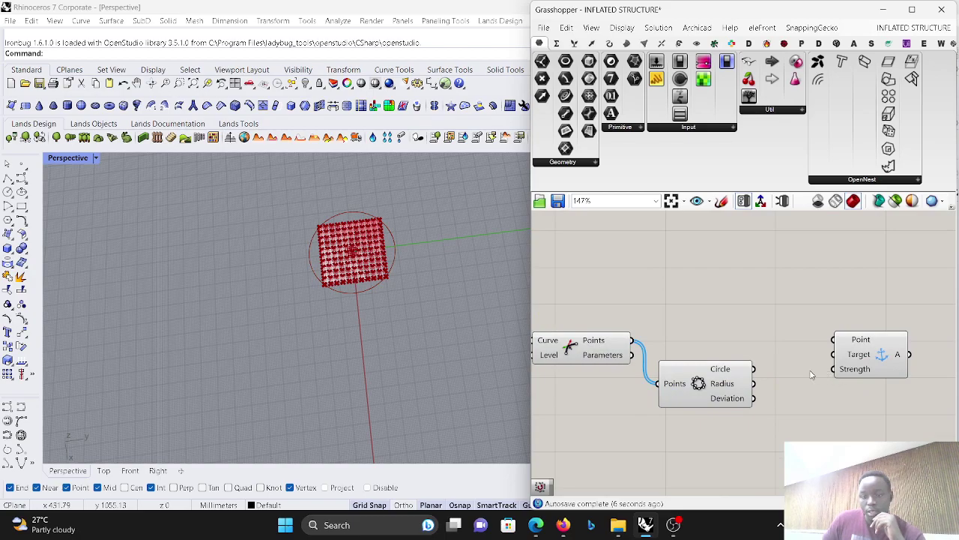
Step: Add a Pull Point component to the canvas just above the Anchor goal
scroll(738, 374, "down", 4)
scroll(806, 341, "up", 3)
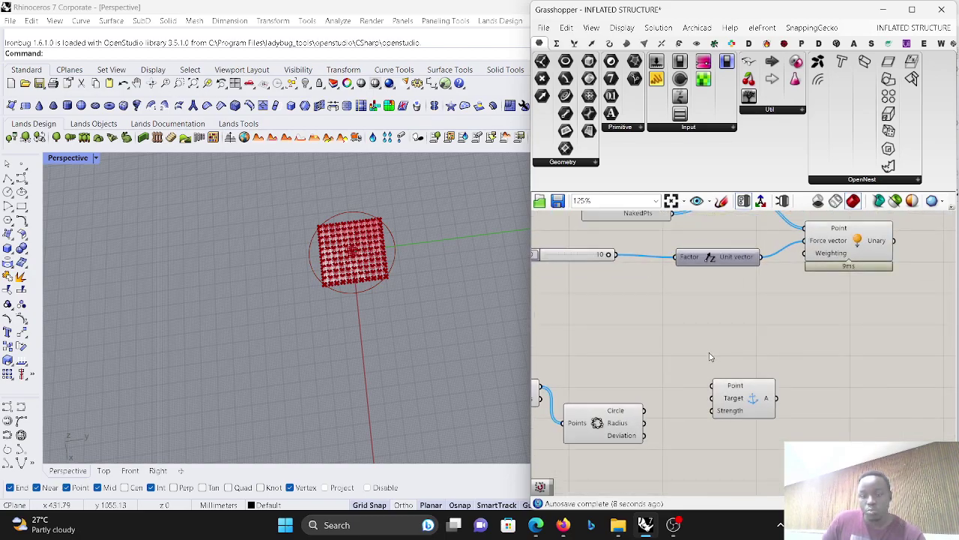
double_click(711, 357)
type("p")
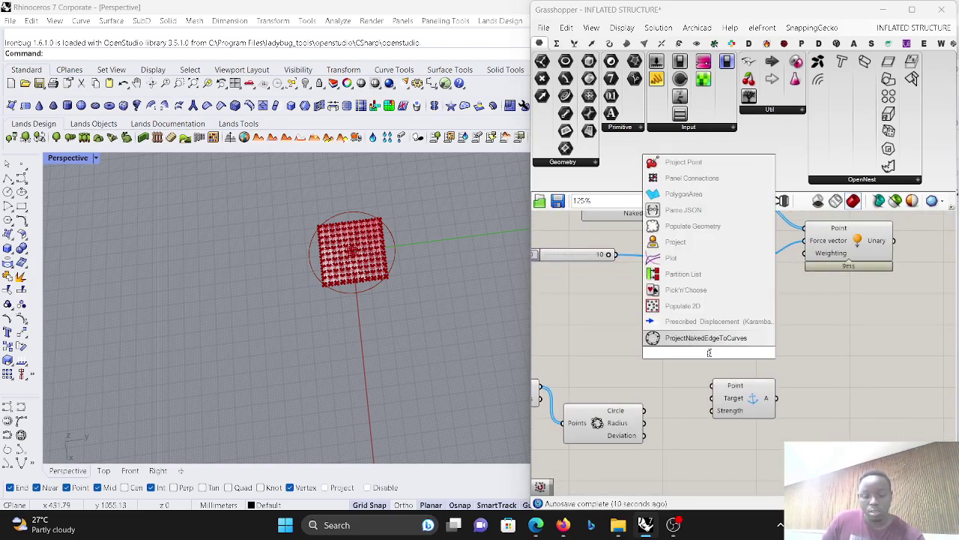
type("ull")
left_click(696, 323)
Step: Add a second Point parameter fed by the NakedPts output and connect it to Pull Point's Point input
scroll(750, 407, "down", 5)
scroll(708, 300, "up", 5)
scroll(622, 221, "down", 3)
scroll(639, 223, "up", 3)
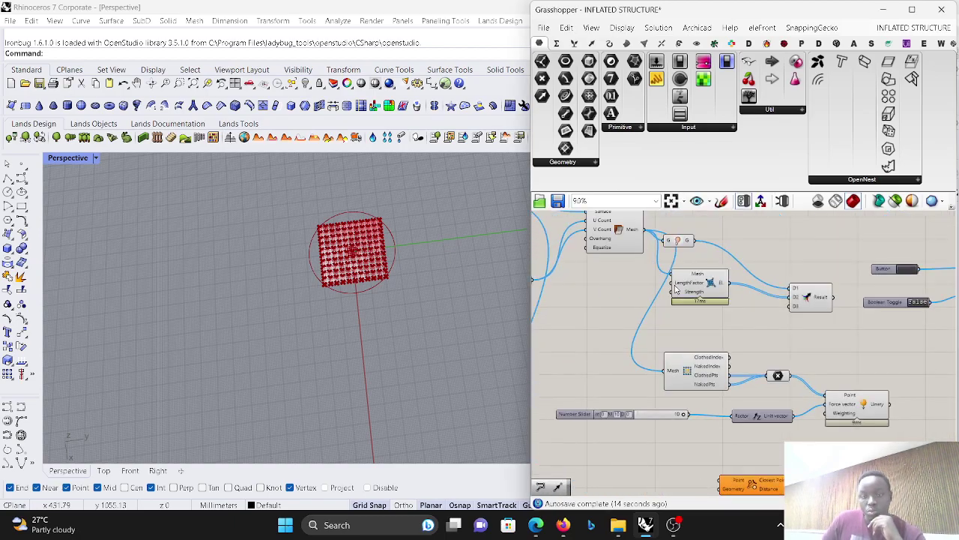
scroll(743, 376, "up", 1)
scroll(693, 344, "down", 5)
scroll(709, 365, "up", 4)
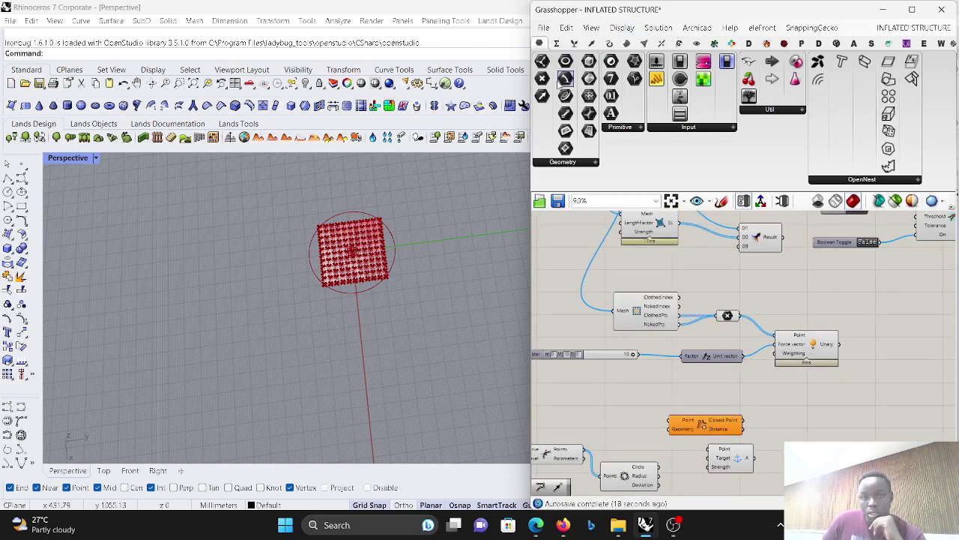
scroll(675, 349, "up", 2)
left_click_drag(652, 270, 649, 249)
left_click_drag(721, 253, 655, 375)
scroll(662, 363, "down", 3)
scroll(650, 285, "up", 2)
Step: Connect Circle Fit's Circle output to Pull Point's Geometry input and shift the Anchor and Pull Point components right
right_click_drag(674, 372, 742, 327)
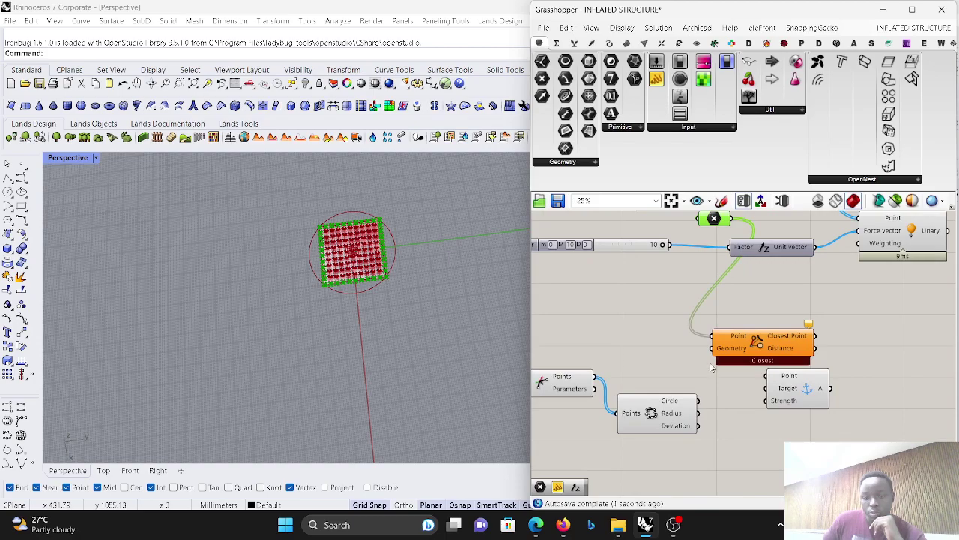
left_click_drag(702, 403, 699, 400)
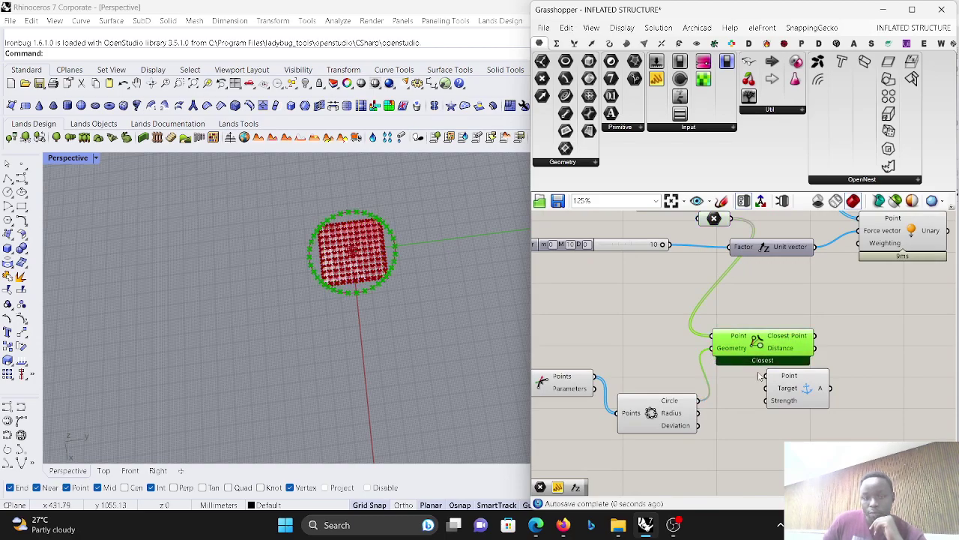
left_click_drag(798, 405, 937, 378)
left_click_drag(759, 345, 838, 370)
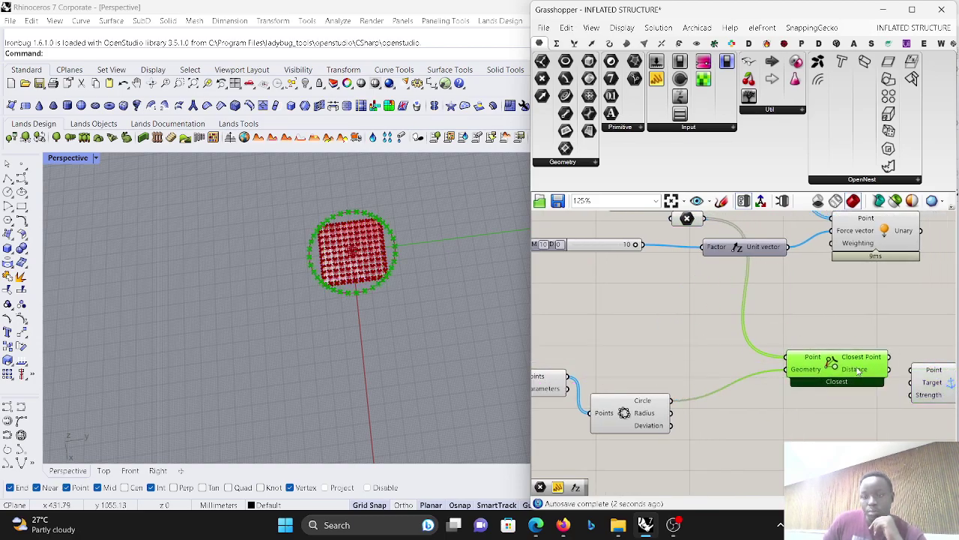
Step: Connect Pull Point's Closest Point output to the Anchor's Target and the naked-points parameter to its Point input
scroll(873, 381, "up", 3)
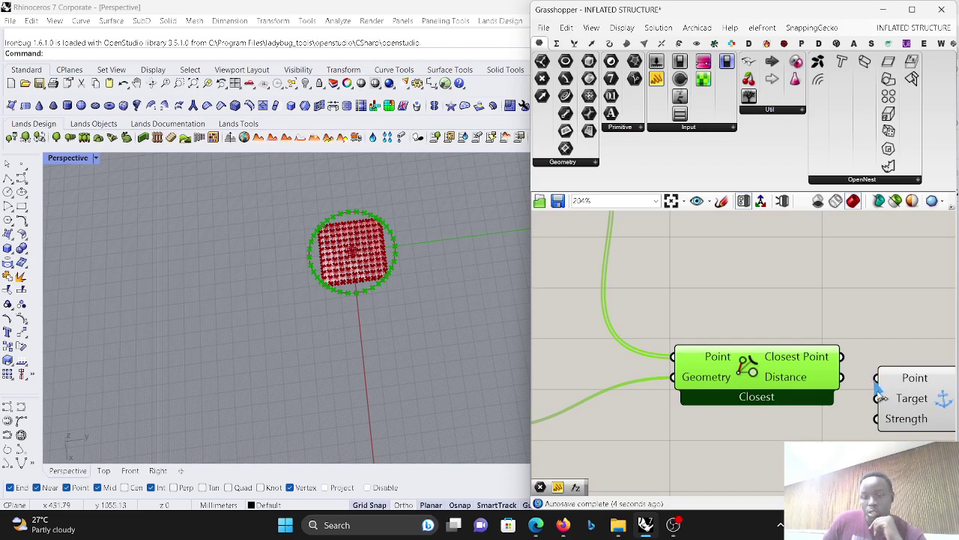
scroll(891, 376, "down", 2)
left_click_drag(903, 390, 889, 342)
scroll(906, 405, "down", 3)
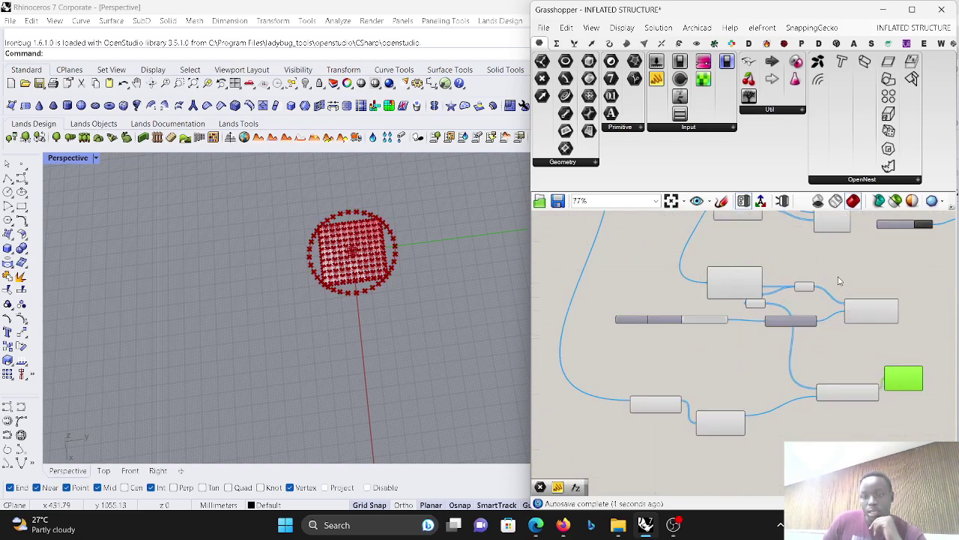
scroll(837, 284, "up", 2)
left_click_drag(873, 371, 905, 397)
scroll(905, 399, "down", 5)
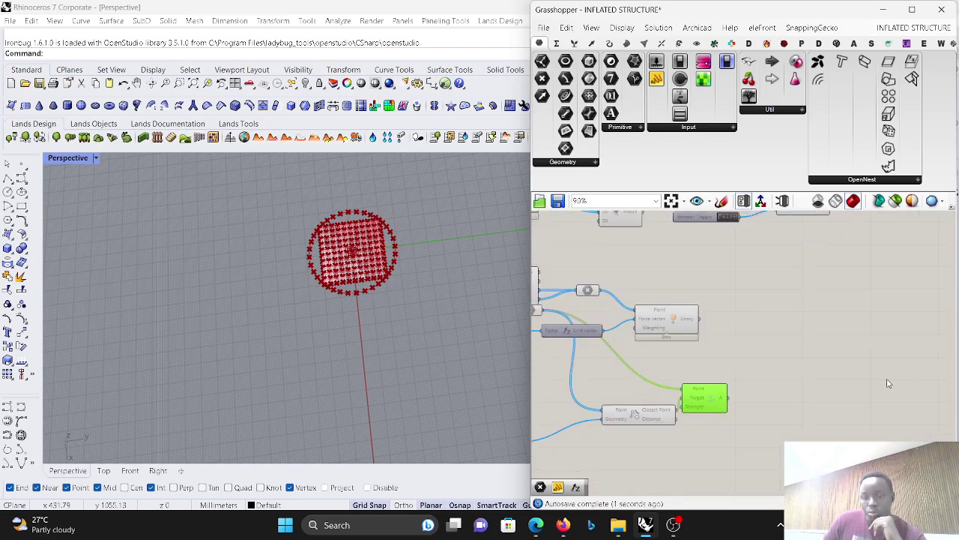
scroll(708, 352, "up", 5)
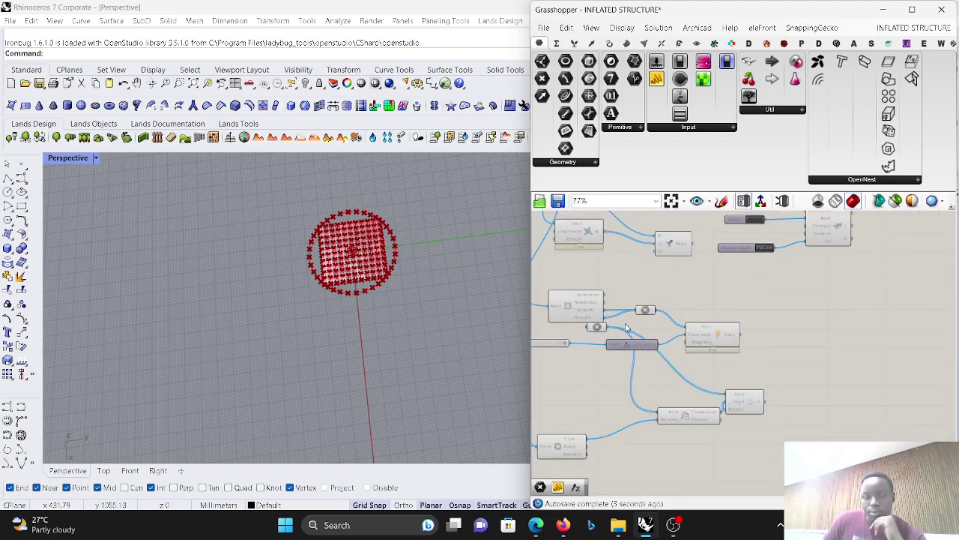
Step: Move the Merge component to the right so that it sits below the Solver
left_click_drag(598, 299, 593, 303)
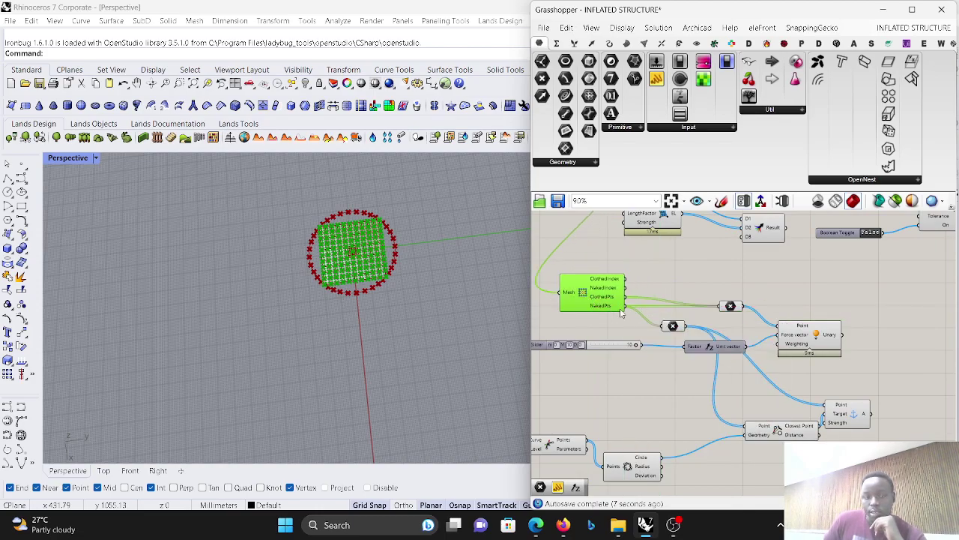
scroll(718, 347, "down", 4)
scroll(781, 337, "up", 3)
scroll(723, 349, "down", 4)
scroll(805, 301, "up", 4)
left_click_drag(641, 297, 787, 329)
Step: Add the load goal's Unary output and the Anchor's A output to Merge's D2 input alongside the edge lengths
scroll(770, 342, "up", 3)
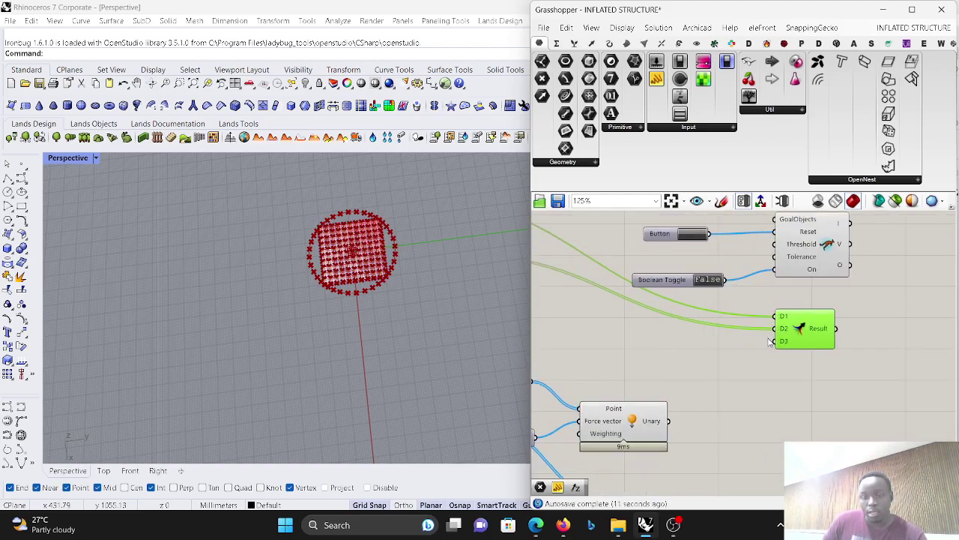
left_click_drag(721, 389, 667, 421)
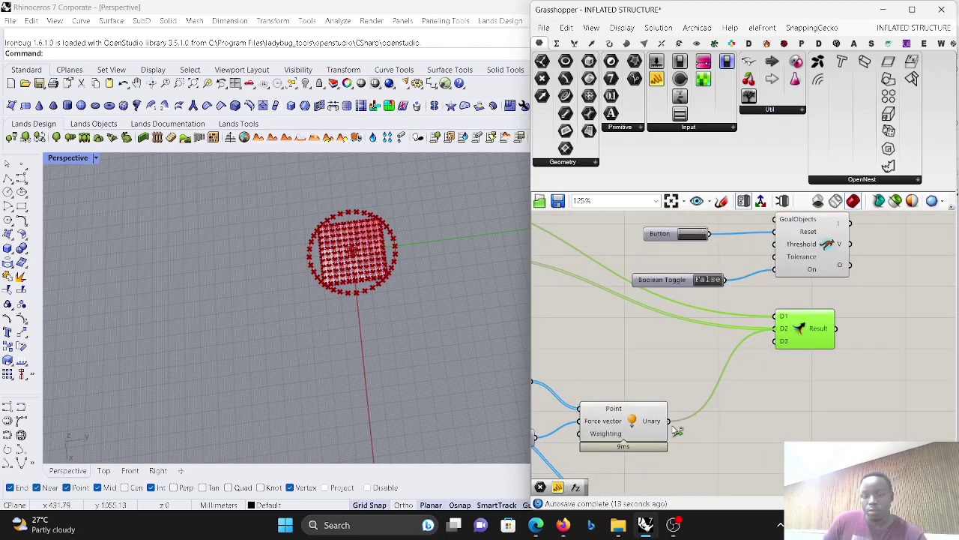
scroll(797, 424, "down", 2)
scroll(797, 424, "up", 1)
left_click_drag(830, 281, 836, 254)
scroll(697, 420, "down", 3)
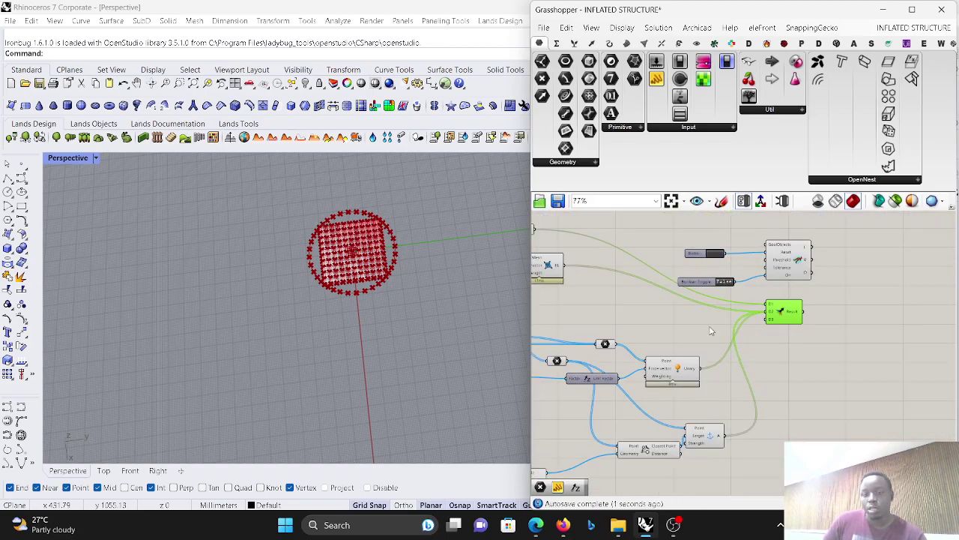
Step: Move the Show component right and nudge the EdgeLengths, load and Anchor goals to tidy the layout
scroll(632, 294, "up", 3)
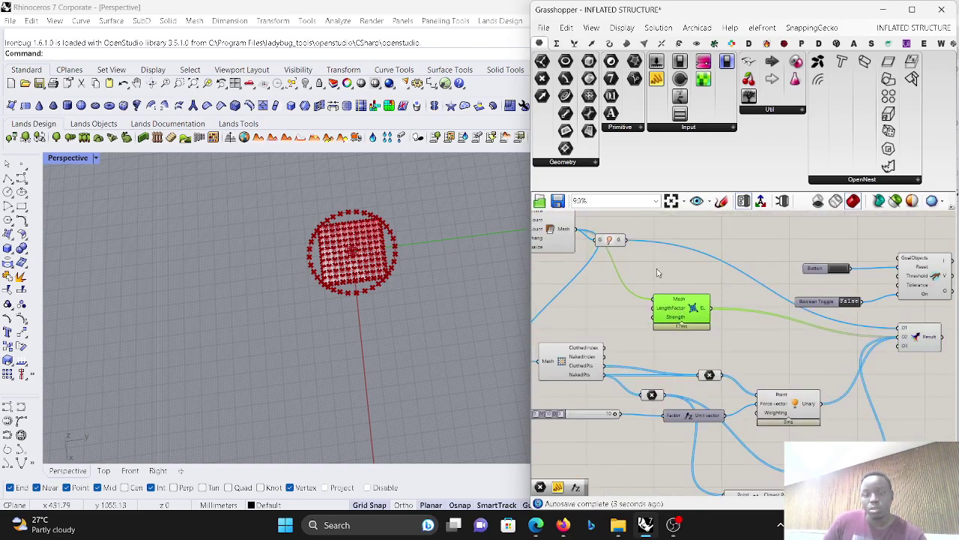
left_click_drag(613, 248, 684, 238)
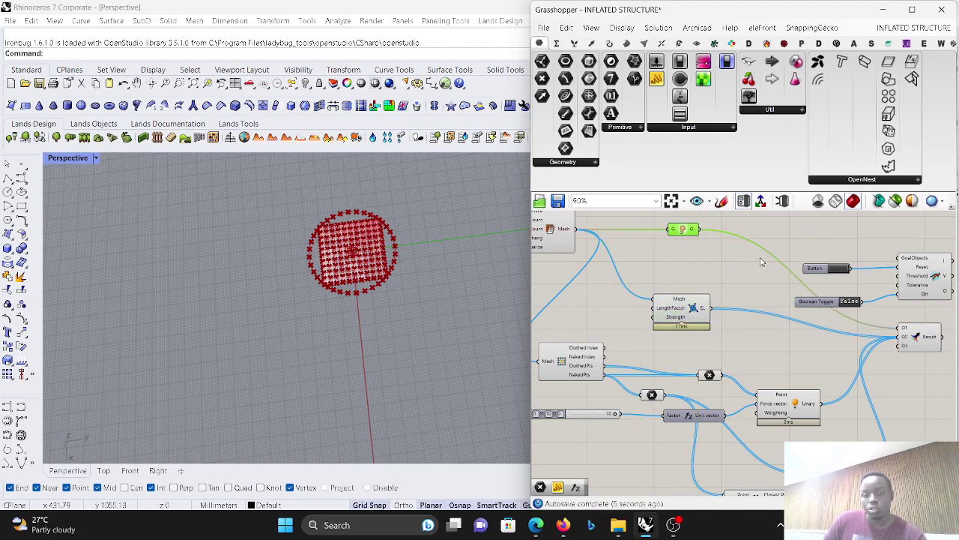
scroll(757, 263, "down", 2)
scroll(742, 273, "up", 2)
left_click_drag(719, 298, 726, 277)
left_click_drag(809, 369, 817, 364)
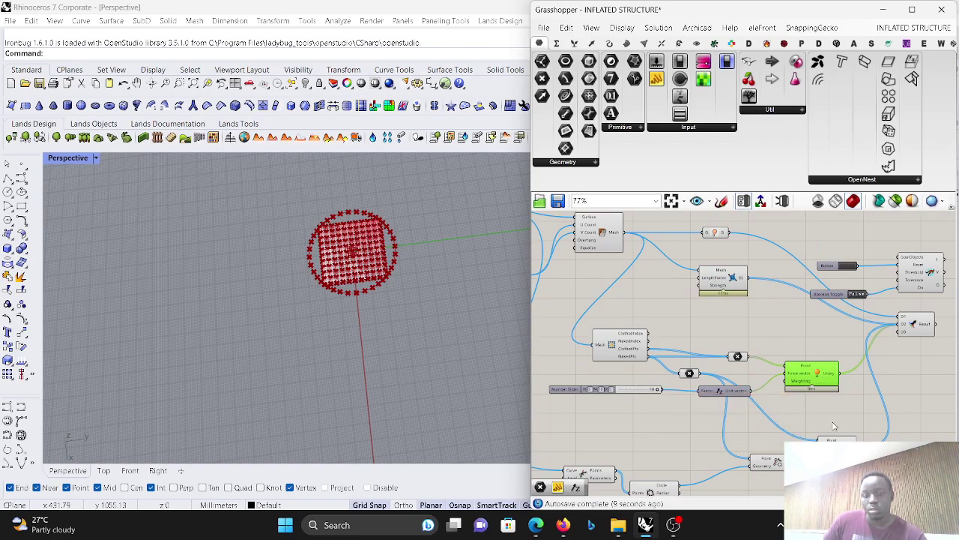
left_click_drag(837, 444, 847, 437)
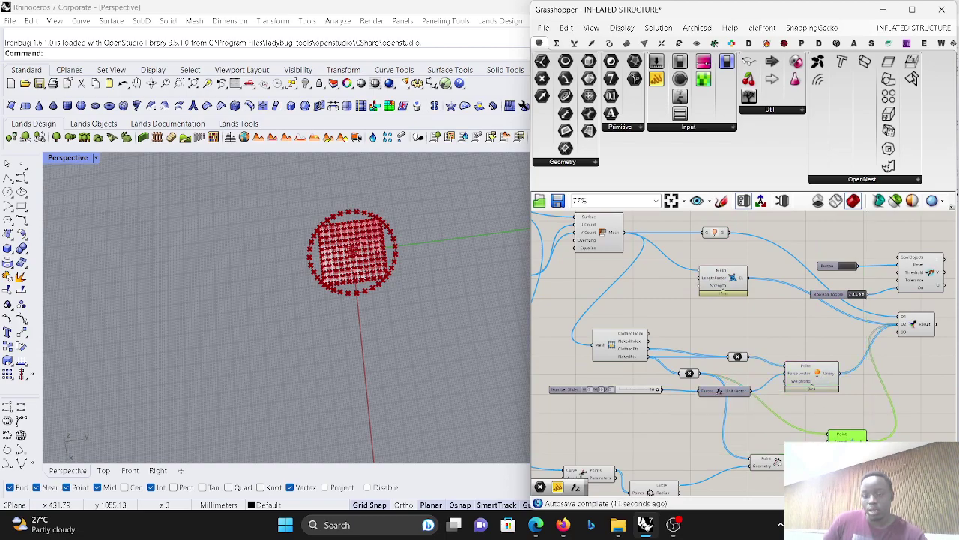
scroll(813, 427, "down", 4)
scroll(911, 350, "up", 6)
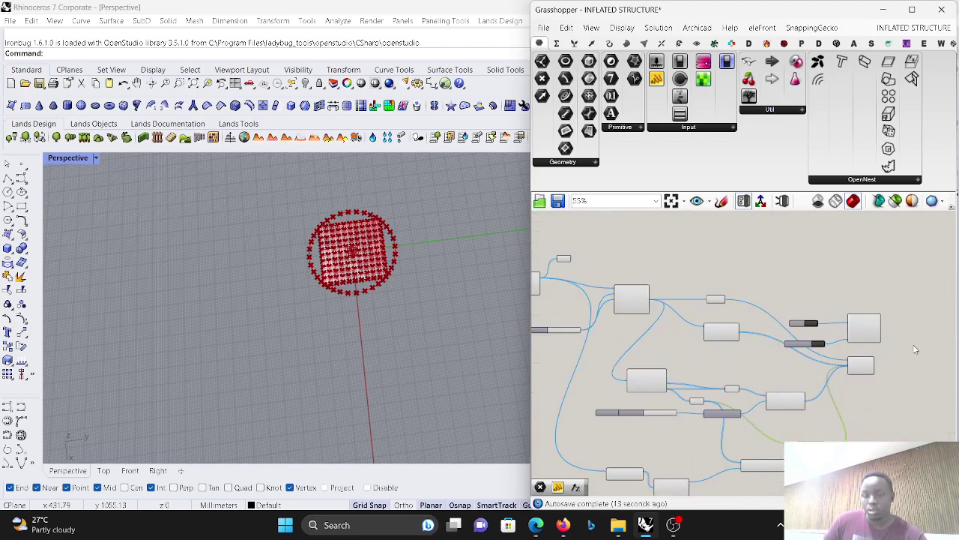
Step: Move the Solver, Button and Boolean Toggle together to the right of the Merge component
left_click_drag(834, 339, 657, 292)
left_click_drag(928, 351, 656, 293)
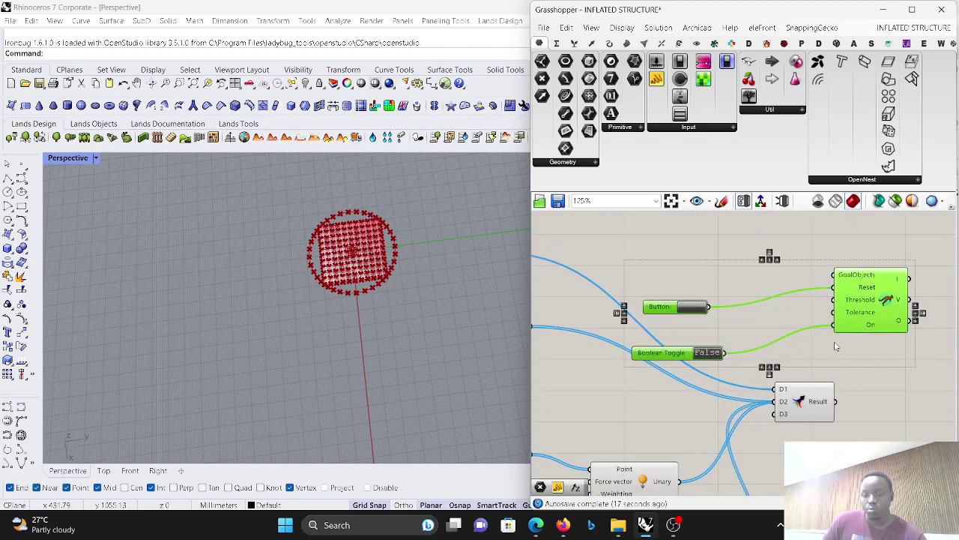
scroll(744, 310, "down", 5)
scroll(798, 308, "up", 4)
left_click_drag(802, 311, 956, 406)
Step: Add an Explode Tree component to the right of the Solver
scroll(807, 317, "down", 4)
scroll(878, 368, "up", 5)
left_click(825, 326)
double_click(827, 330)
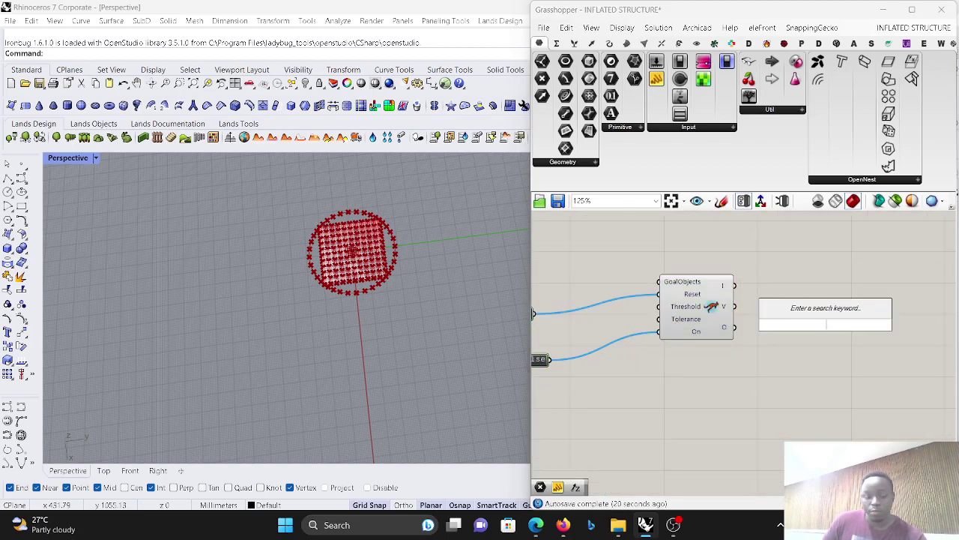
type("ben")
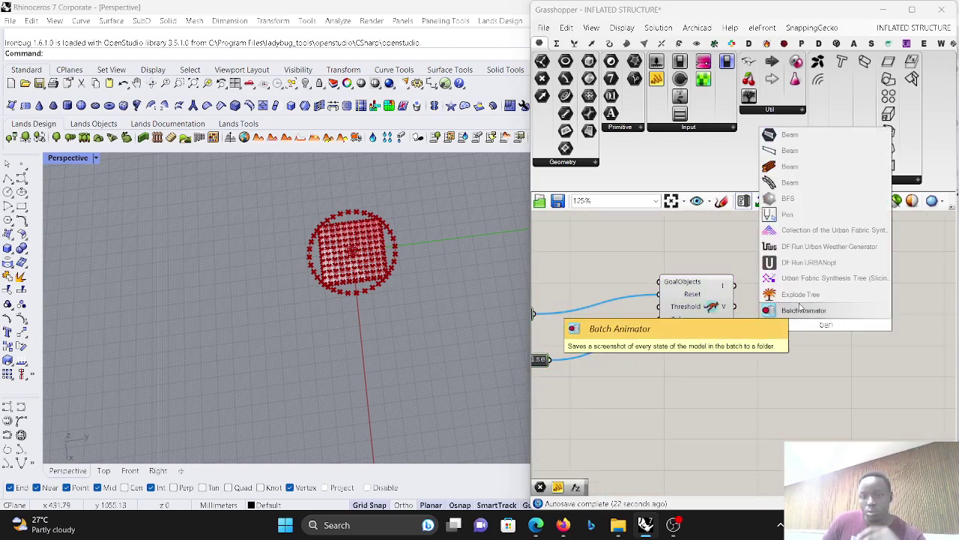
left_click(801, 296)
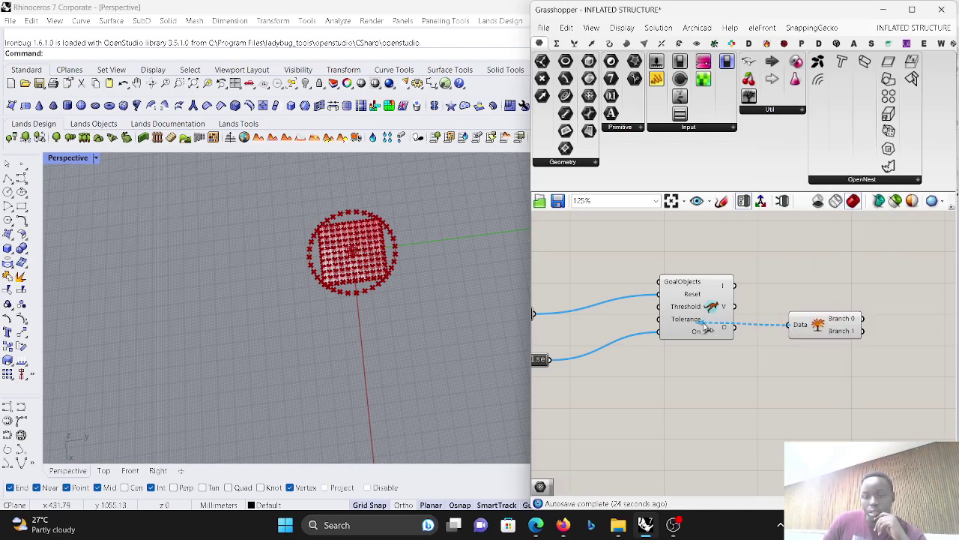
Step: Connect the Solver's O output to Explode Tree's Data and feed Branch 0 into a new Mesh parameter
left_click_drag(837, 285, 891, 299)
scroll(863, 323, "up", 3)
scroll(883, 316, "down", 8)
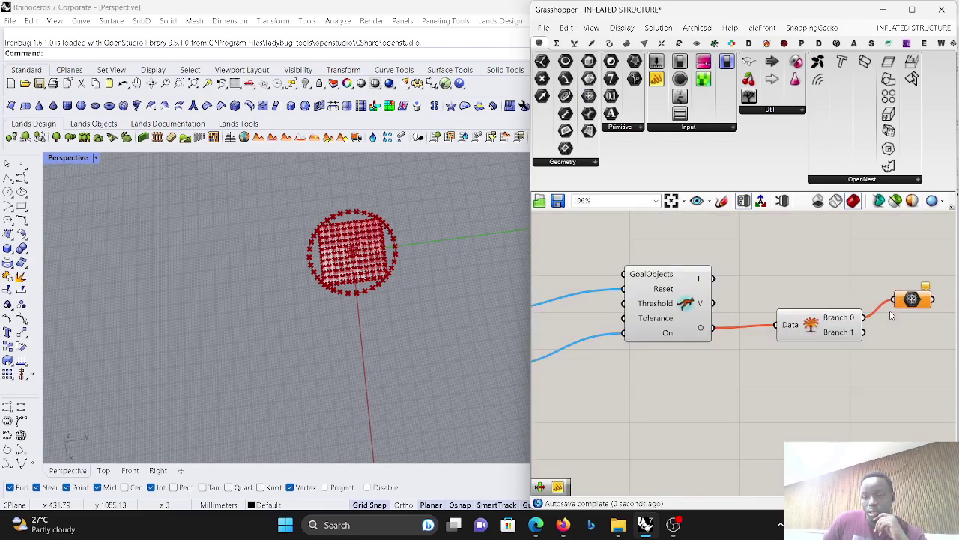
Step: Turn off the preview of all components up to and including the Solver
left_click_drag(602, 257, 887, 375)
right_click(853, 249)
left_click(877, 260)
scroll(867, 317, "up", 10)
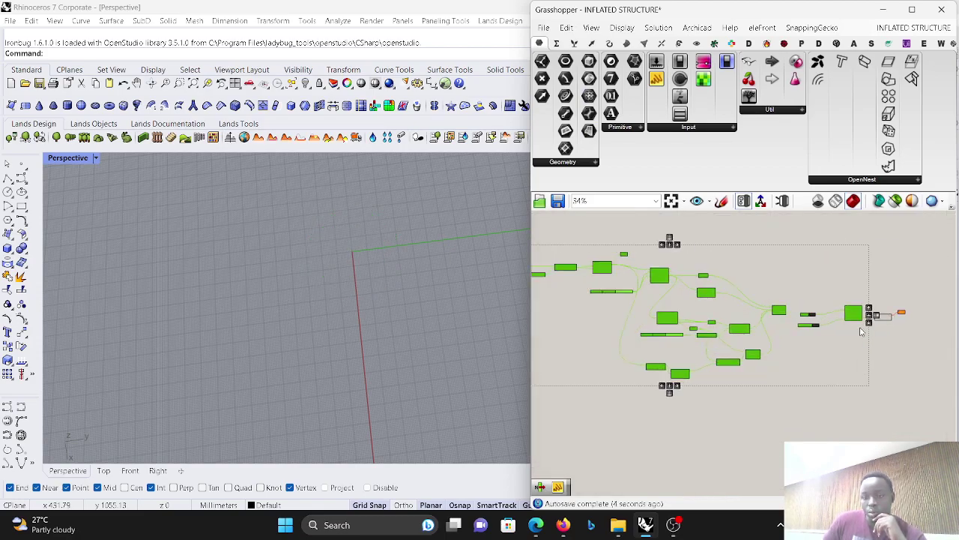
left_click(689, 293)
Step: Connect Merge's Result to the Solver's GoalObjects input and set the Boolean Toggle to True
scroll(683, 277, "down", 3)
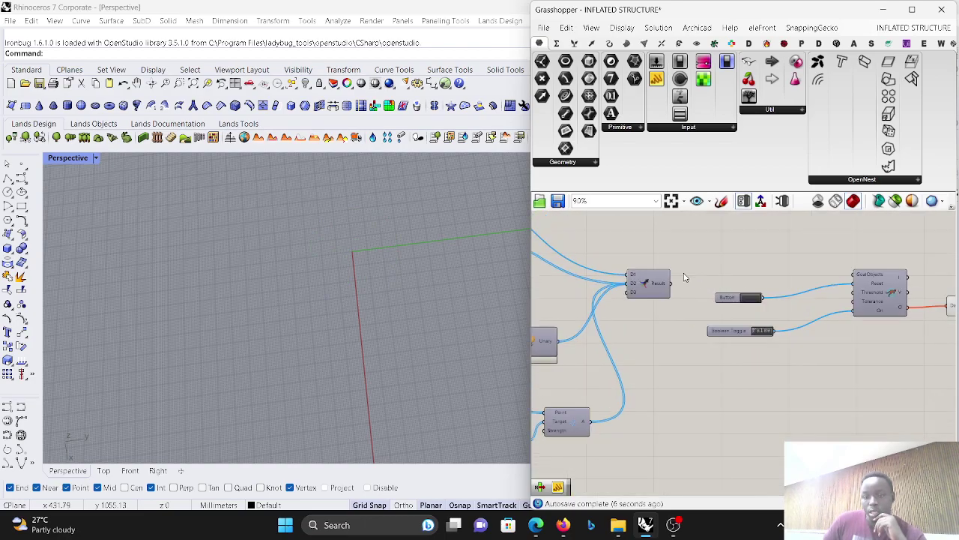
left_click_drag(837, 278, 854, 275)
scroll(707, 344, "up", 6)
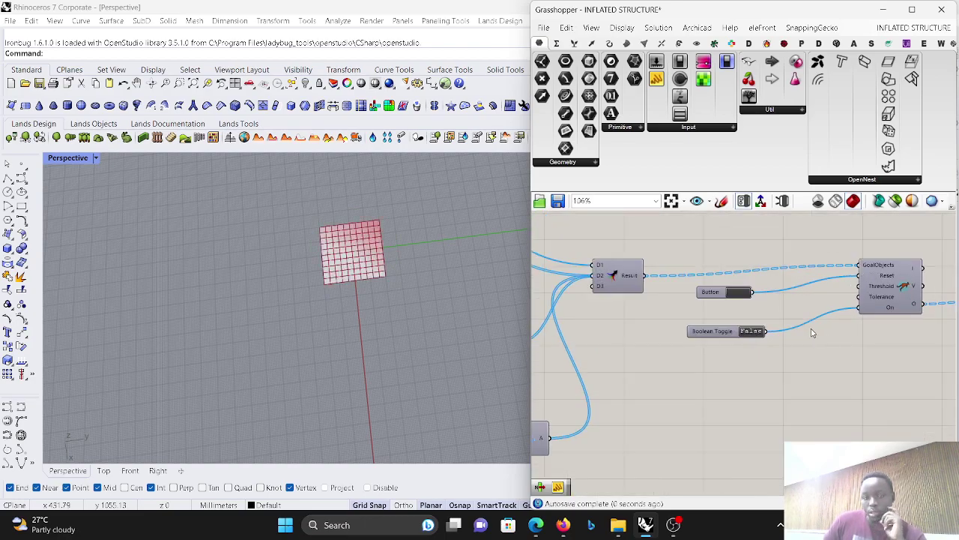
double_click(707, 345)
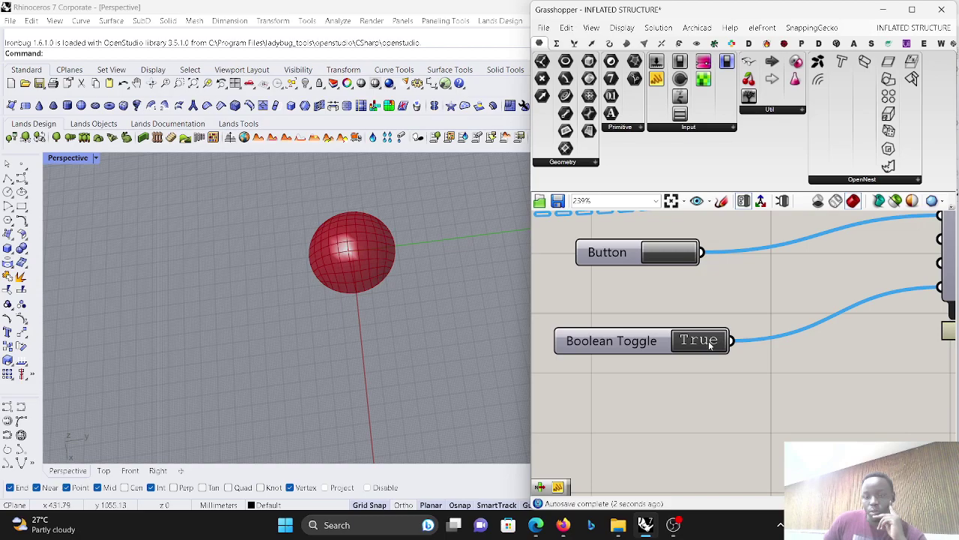
Step: Examine the inflated dome from the side and up close in the Perspective viewport
right_click_drag(326, 309, 368, 242)
scroll(368, 242, "down", 5)
scroll(342, 330, "up", 10)
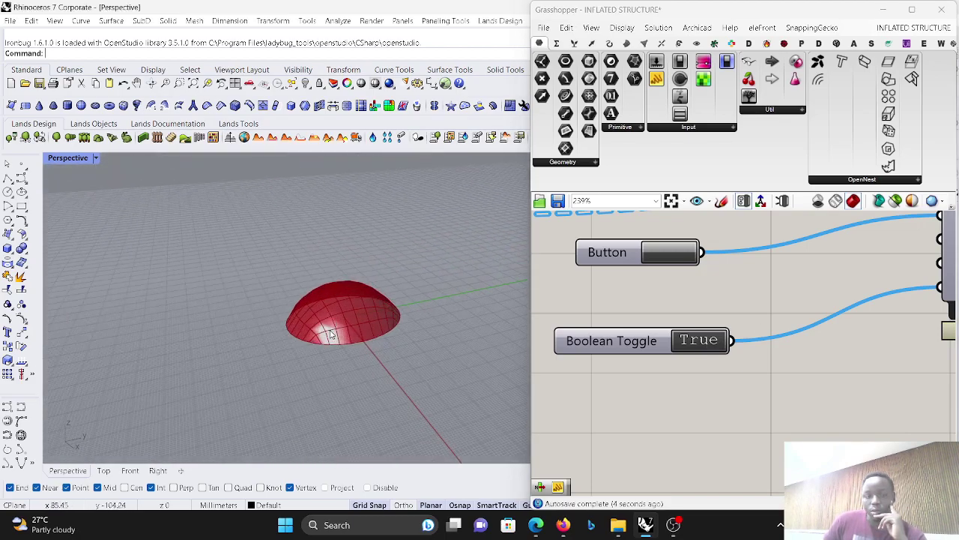
right_click_drag(343, 342, 381, 360)
scroll(288, 211, "up", 3)
scroll(288, 210, "down", 1)
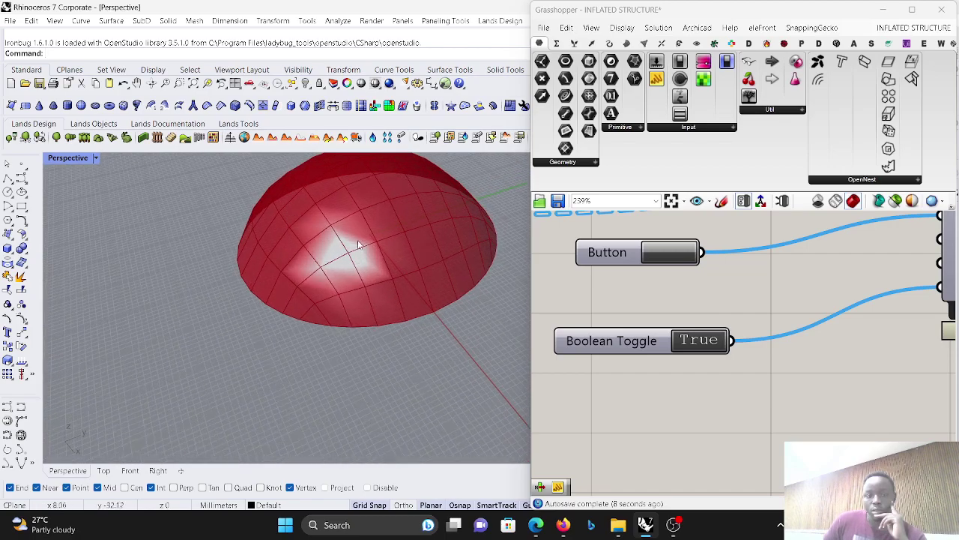
Step: Lower the number slider that feeds the Unit Z factor to reduce the dome's inflation force
scroll(852, 293, "down", 11)
scroll(724, 313, "up", 9)
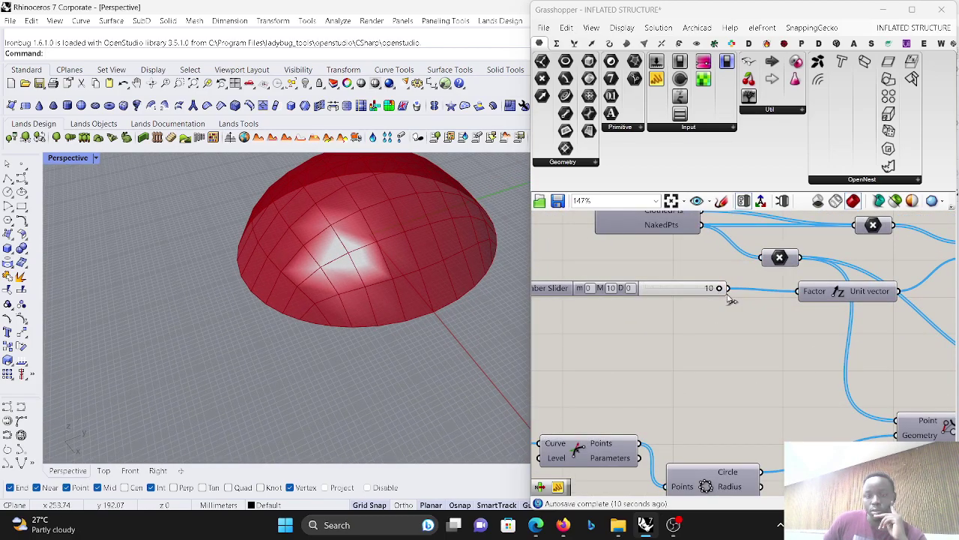
mouse_move(719, 291)
left_mouse_down()
mouse_move(665, 292)
mouse_move(705, 291)
left_mouse_up()
right_click_drag(359, 251, 333, 215)
Step: Add a Data Dam after the Mesh parameter at the end of the definition and connect the parameter to its Data A input
scroll(824, 344, "down", 11)
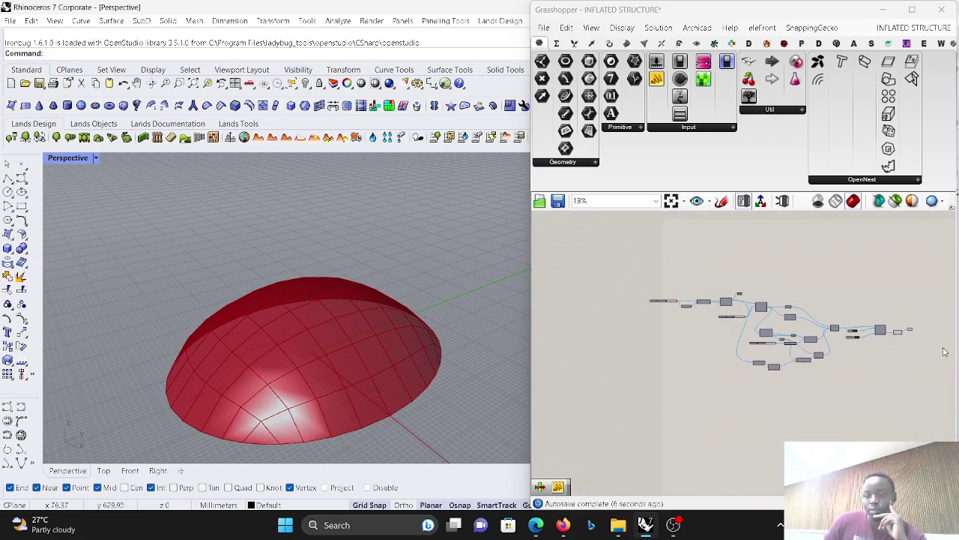
scroll(674, 296, "up", 10)
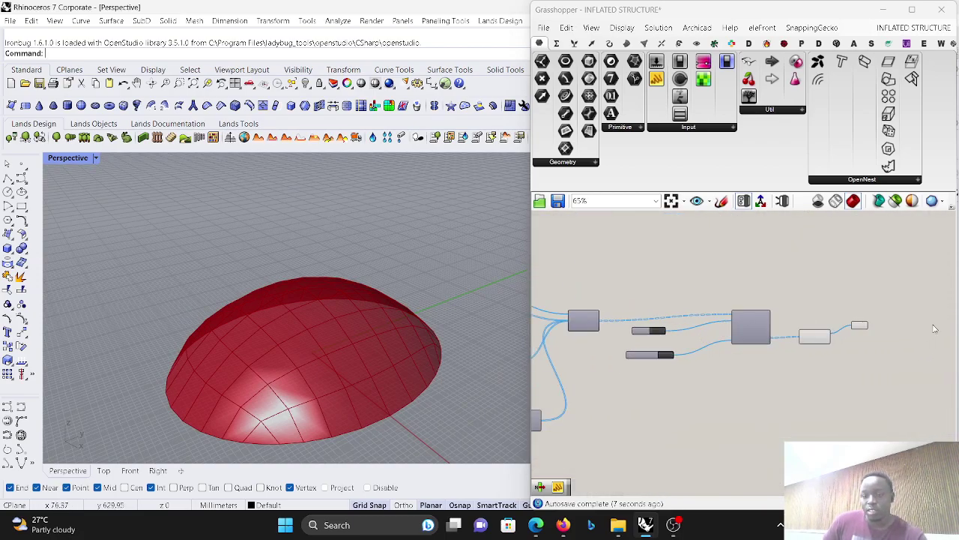
double_click(862, 334)
type("date")
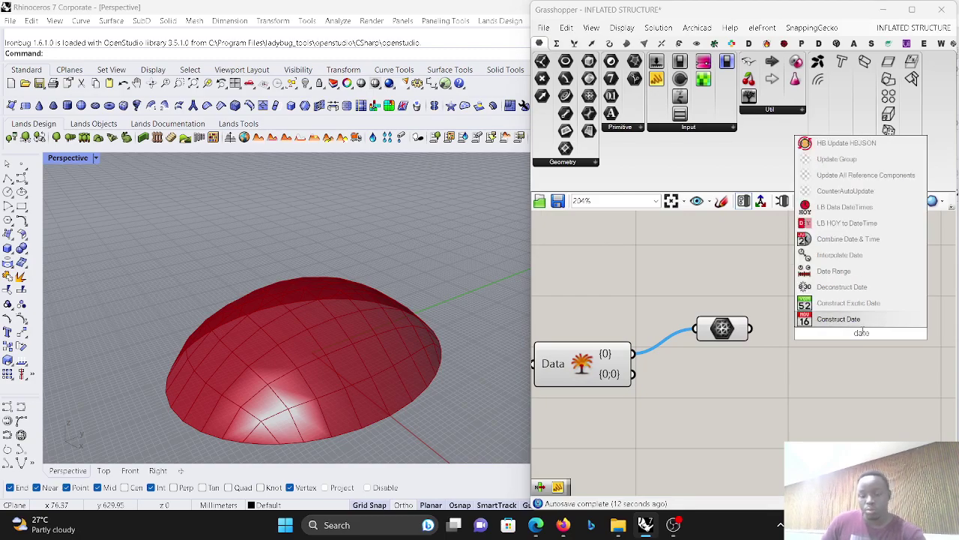
key("BackSpace")
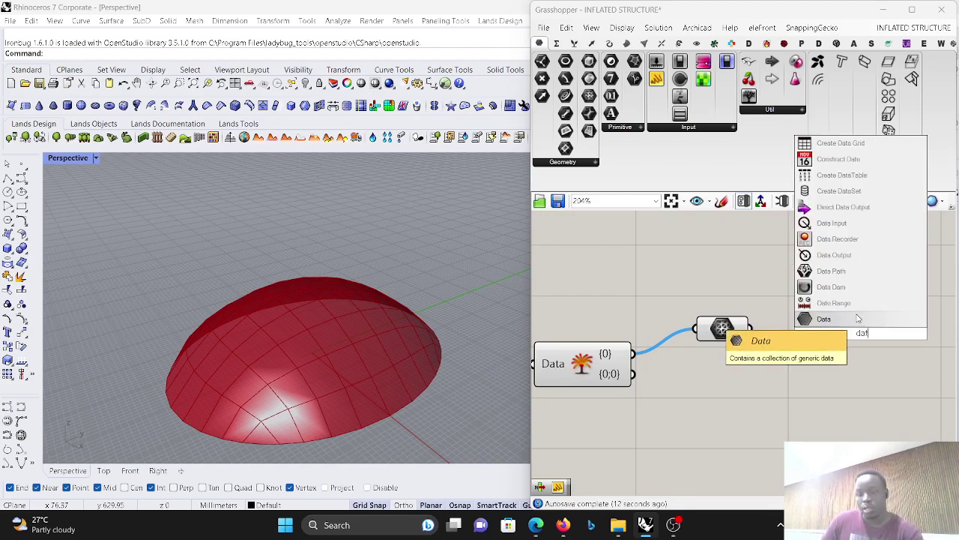
left_click(845, 287)
scroll(803, 332, "up", 2)
left_click_drag(794, 336, 717, 326)
Step: Add the component that splits a mesh into Faces, feed its Mesh input from the Data Dam, and release the dam's data
right_click_drag(378, 270, 250, 336)
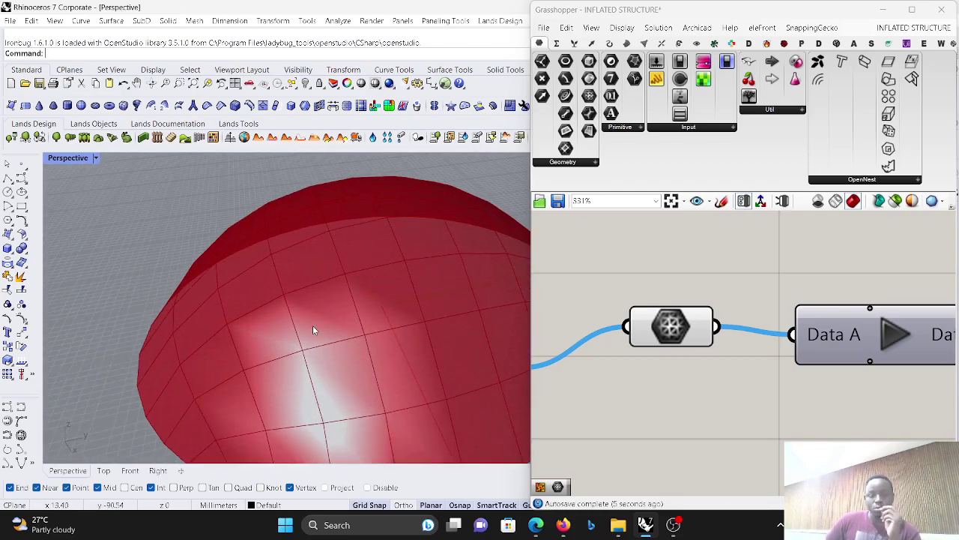
right_click_drag(360, 328, 372, 368)
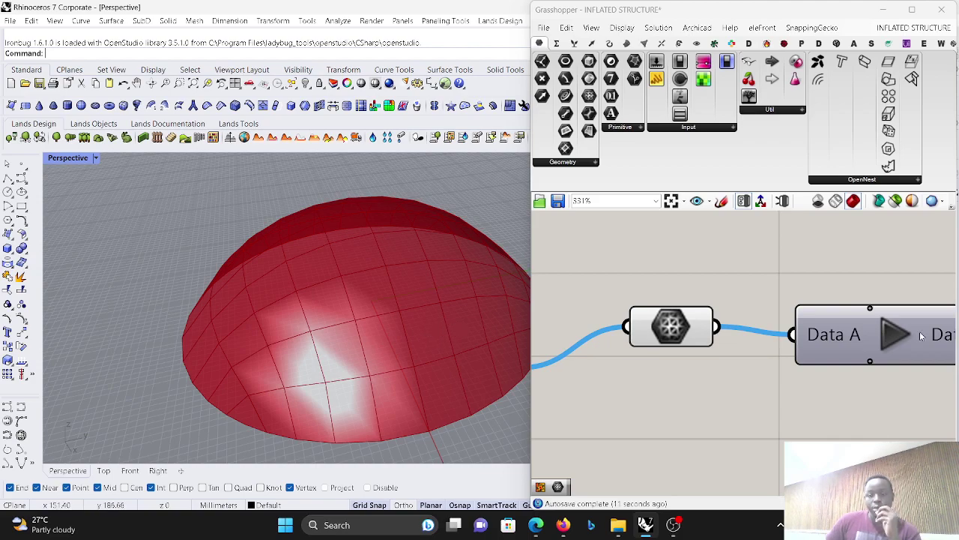
scroll(920, 332, "down", 3)
scroll(899, 284, "up", 3)
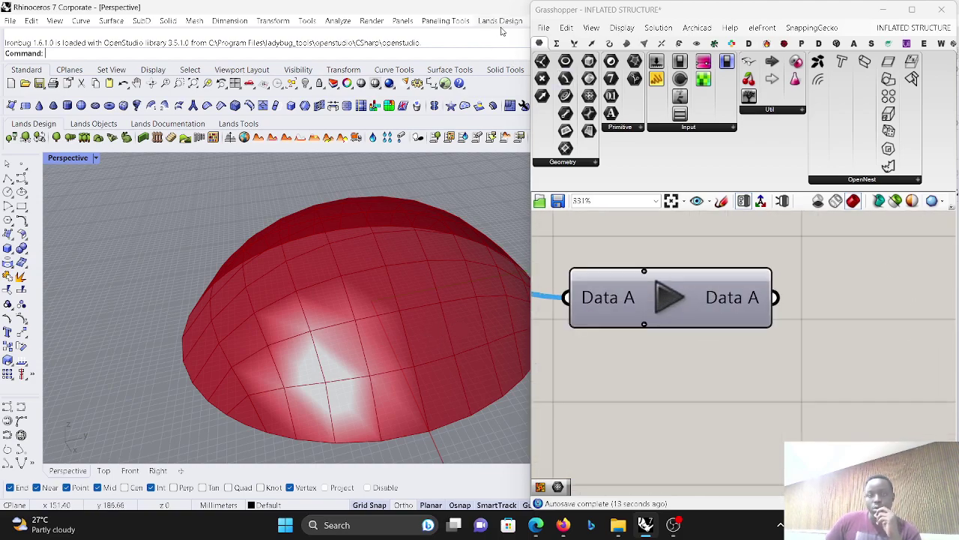
left_click(575, 43)
left_click(626, 42)
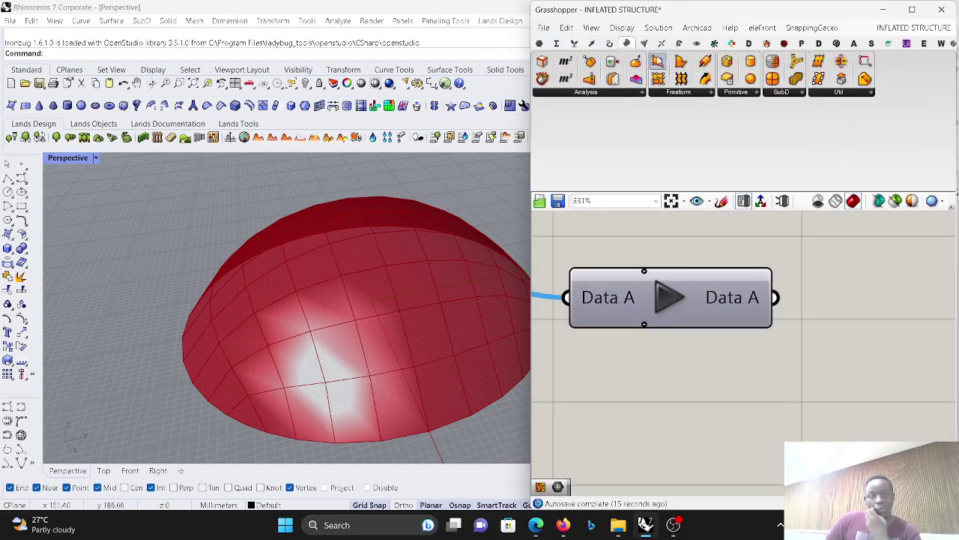
left_click(645, 44)
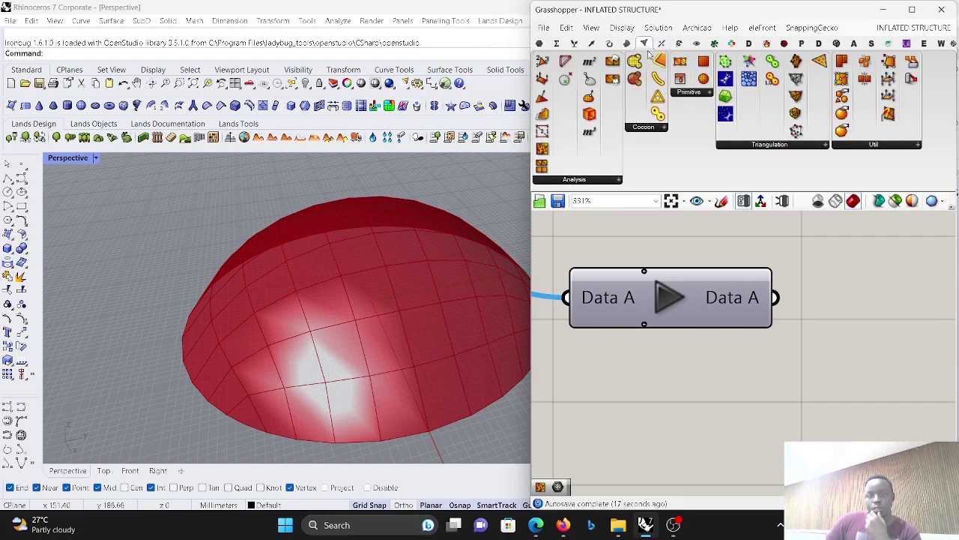
left_click_drag(864, 354, 872, 351)
left_click_drag(804, 333, 776, 298)
scroll(742, 287, "down", 5)
scroll(839, 330, "up", 5)
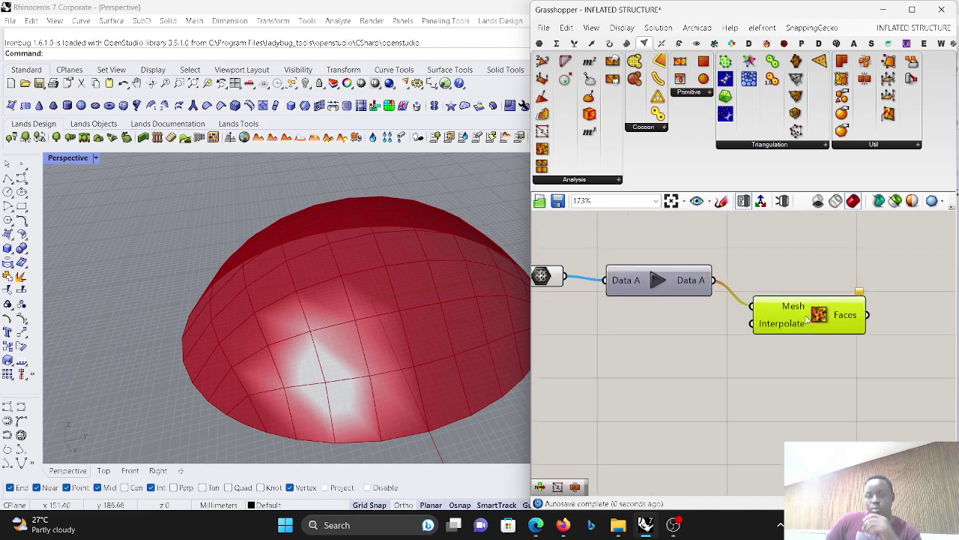
scroll(807, 341, "down", 5)
left_click(690, 297)
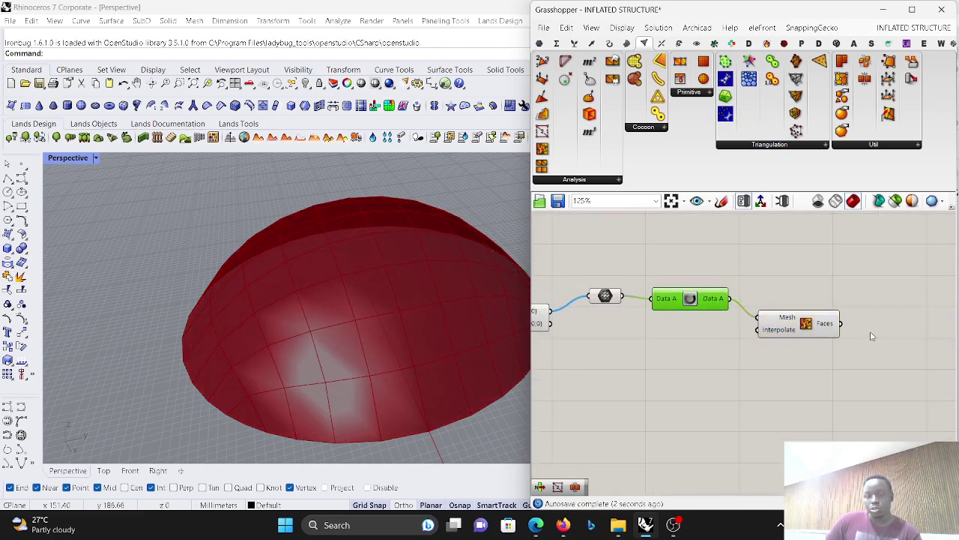
Step: Add the Refine component that divides quads into four and connect the Faces output to its Mesh input
scroll(864, 334, "up", 4)
double_click(838, 347)
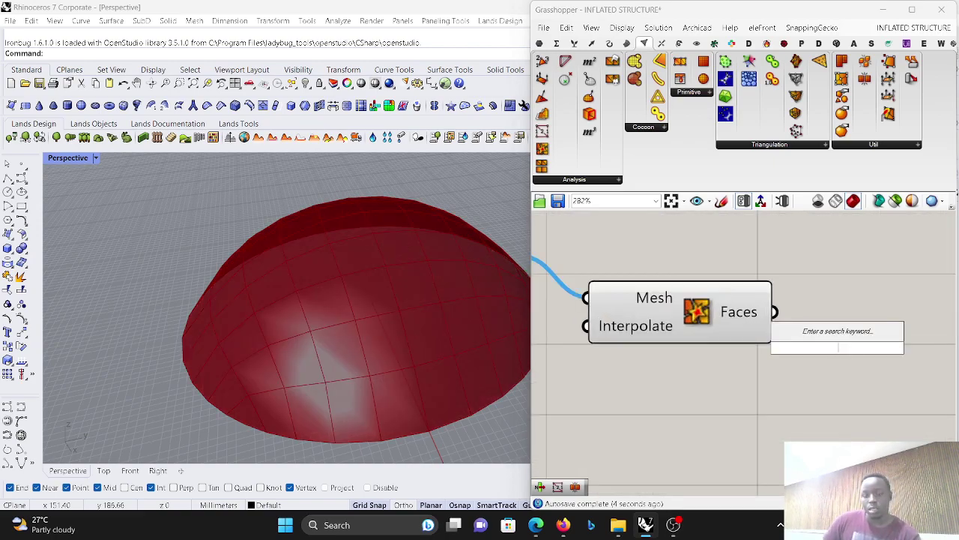
type("re")
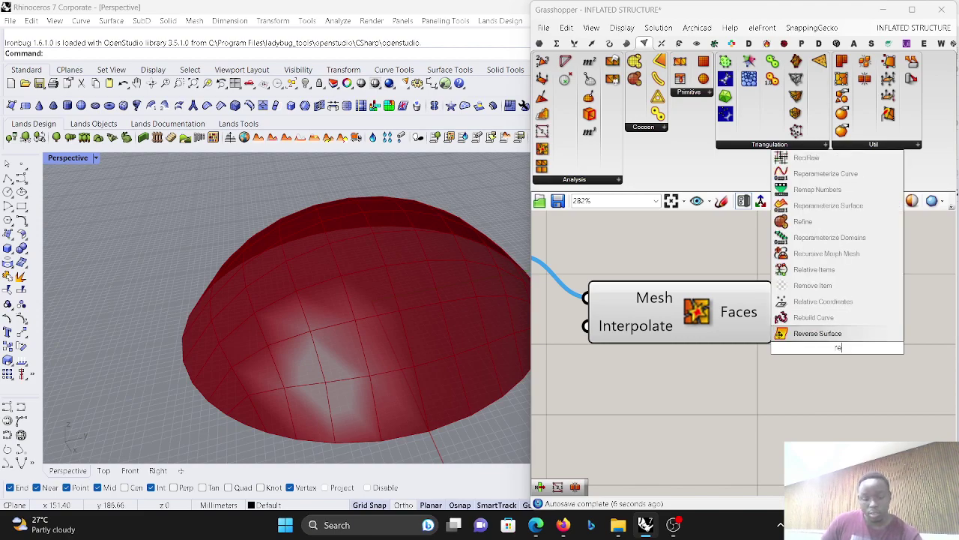
type("fi")
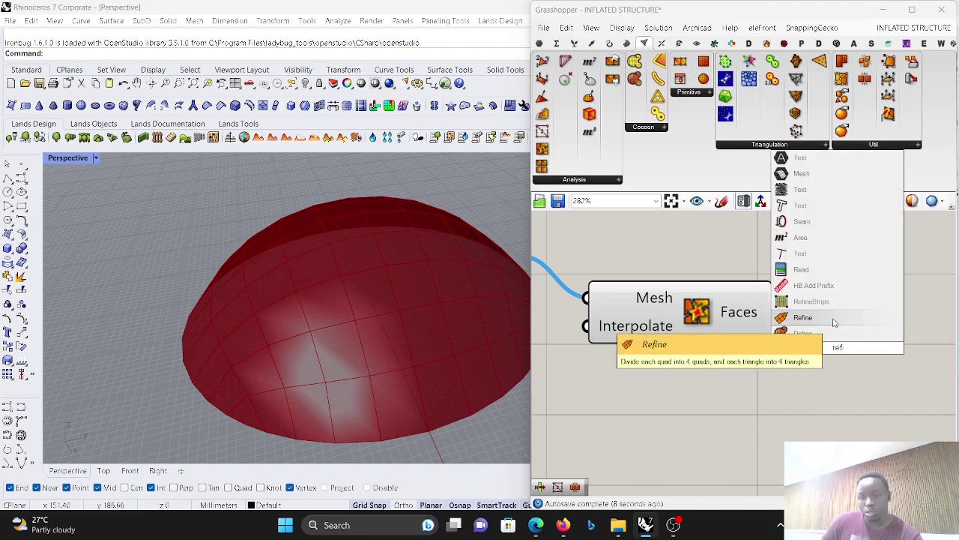
left_click(834, 320)
left_click_drag(771, 337, 775, 312)
Step: Create a panel containing 3 and connect it to the Refine component's Level input
double_click(736, 397)
type("..")
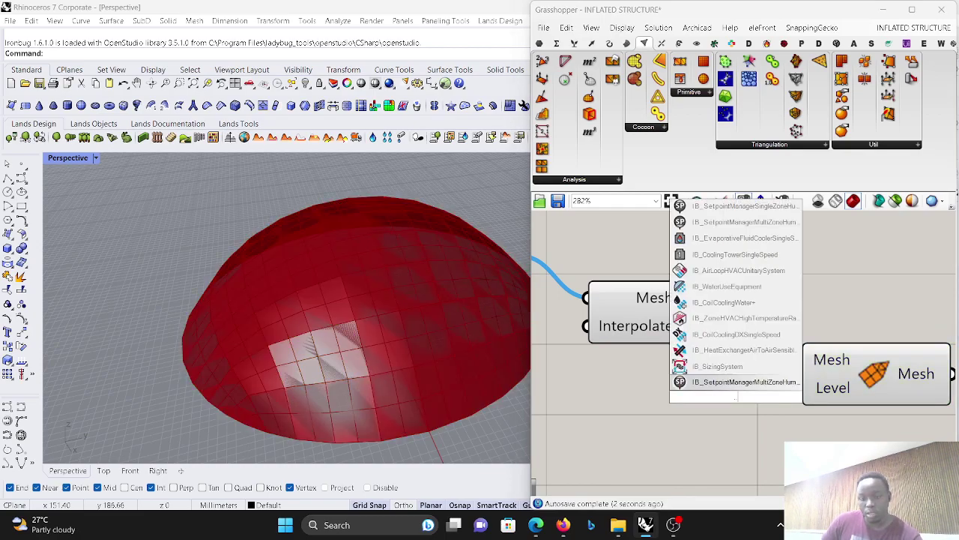
key("BackSpace")
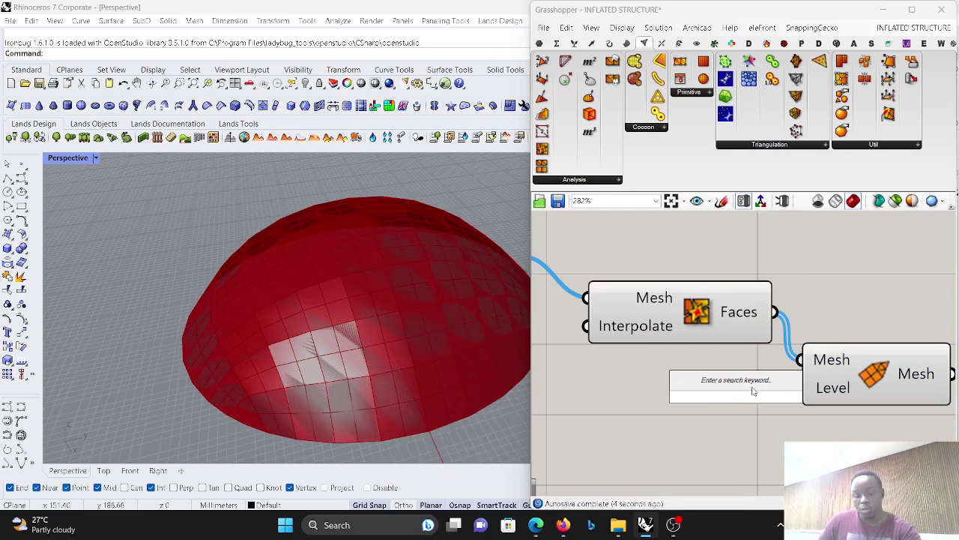
type("//")
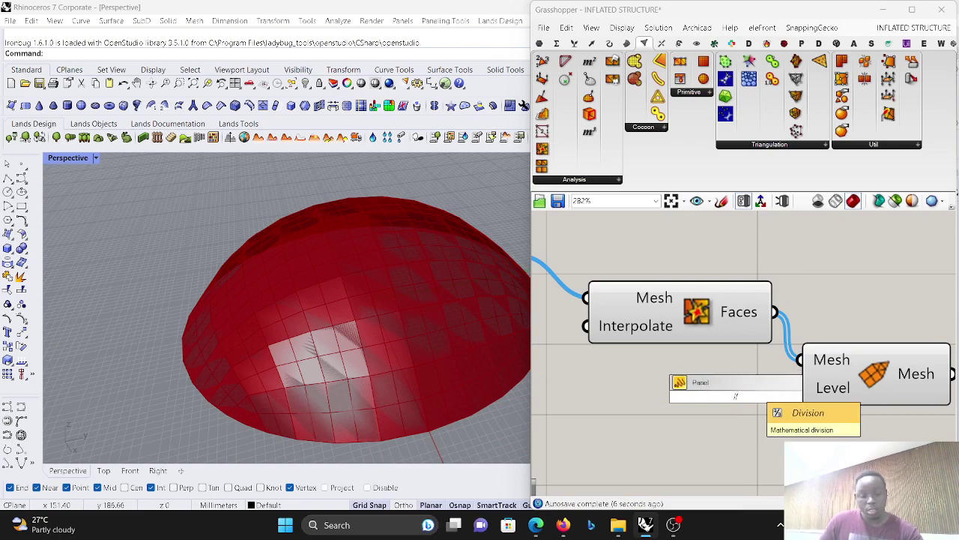
type("3")
key("Return")
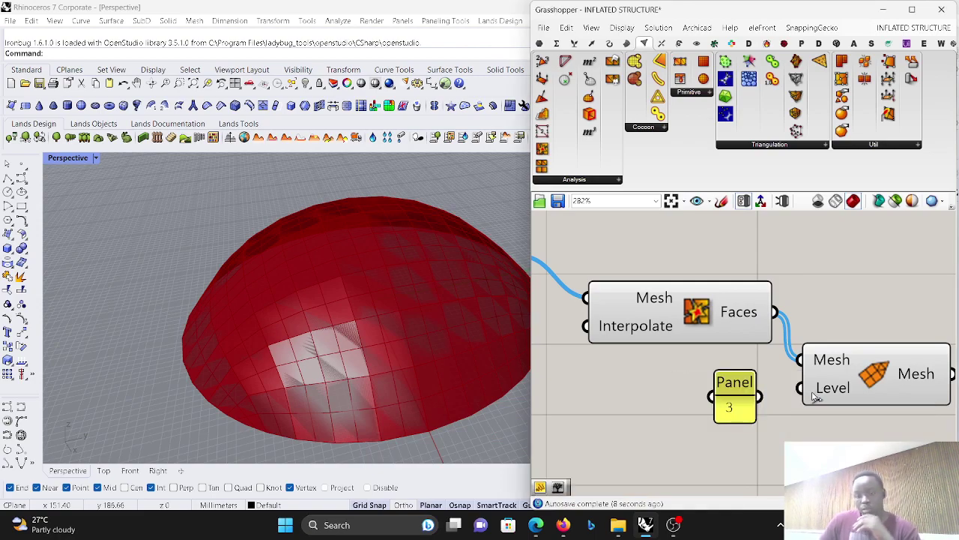
left_click_drag(800, 388, 758, 397)
Step: Move the Refine component and its panel together, farther from the component that outputs Faces
scroll(850, 372, "down", 9)
scroll(876, 375, "up", 7)
left_click_drag(846, 419, 689, 361)
left_click_drag(705, 369, 730, 411)
scroll(666, 281, "down", 4)
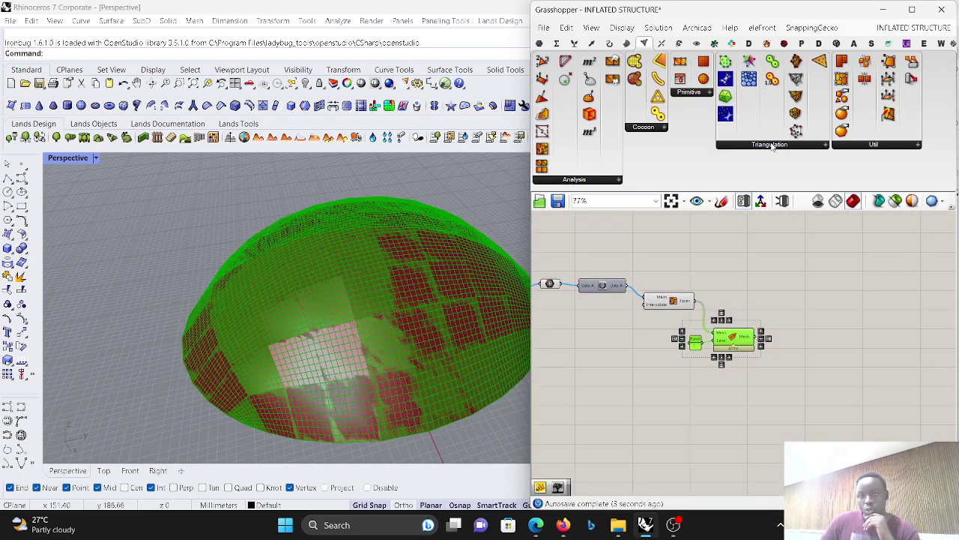
Step: Add a Mesh Join component and connect Refine's Mesh output to its Meshes input
left_click_drag(866, 80, 820, 313)
scroll(758, 326, "up", 3)
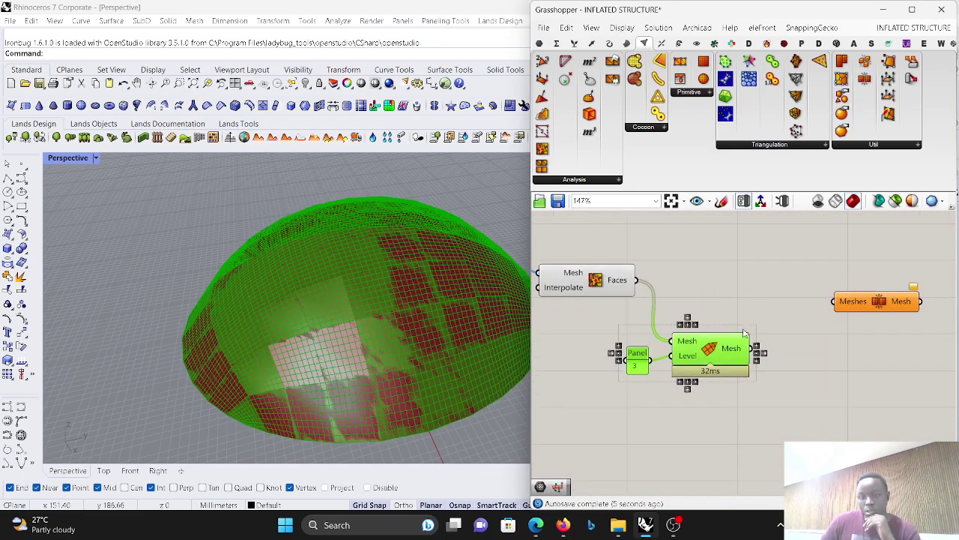
left_click_drag(756, 349, 833, 302)
scroll(821, 247, "down", 3)
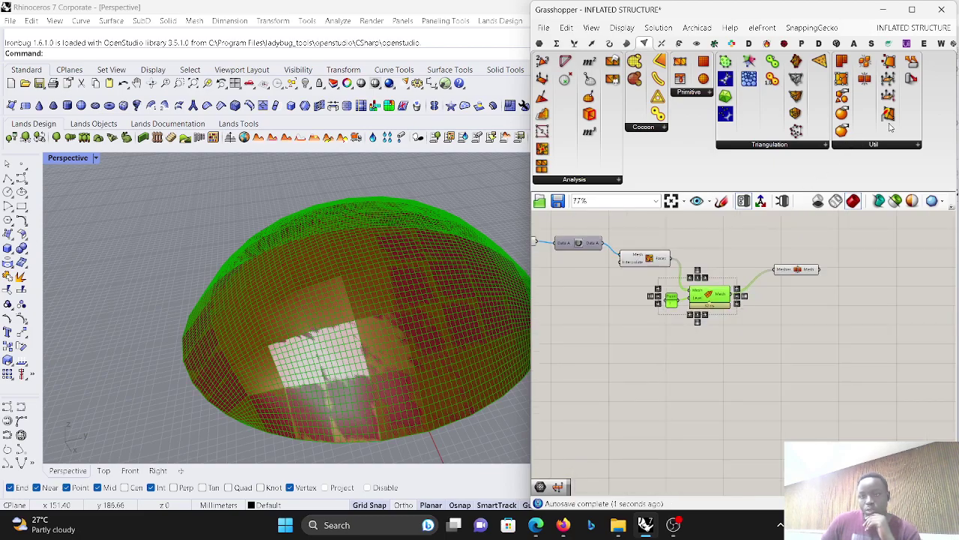
Step: Add a Mesh WeldVertices component and connect the joined mesh to its Mesh input
scroll(817, 298, "up", 4)
left_click(842, 263)
left_click_drag(839, 259, 879, 283)
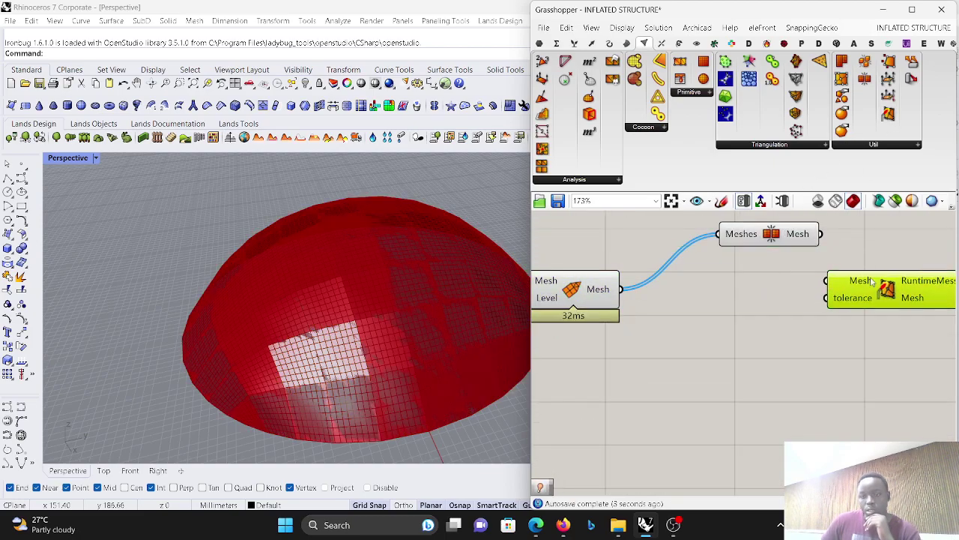
scroll(820, 235, "down", 5)
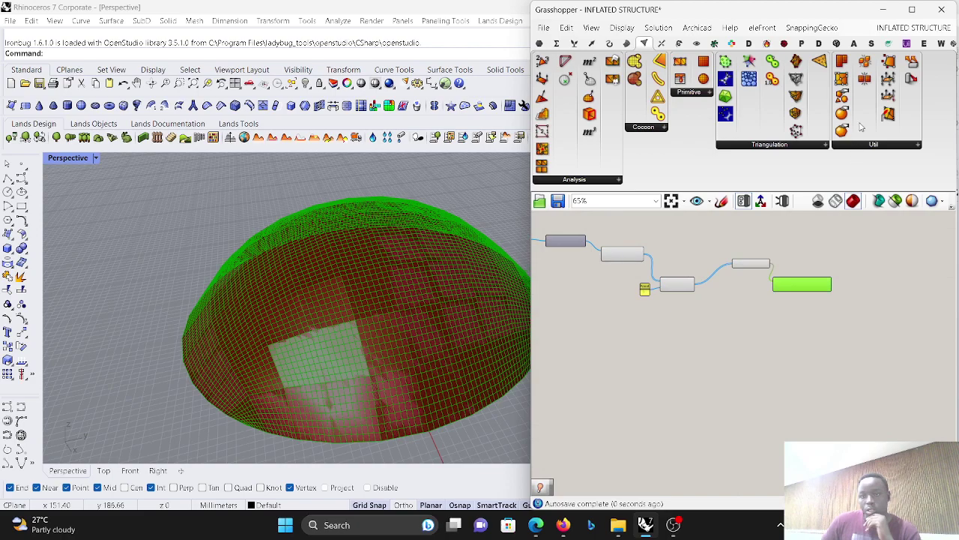
Step: Add a Mesh UnifyNormals component and connect the Mesh output of Mesh WeldVertices to it
left_click(869, 145)
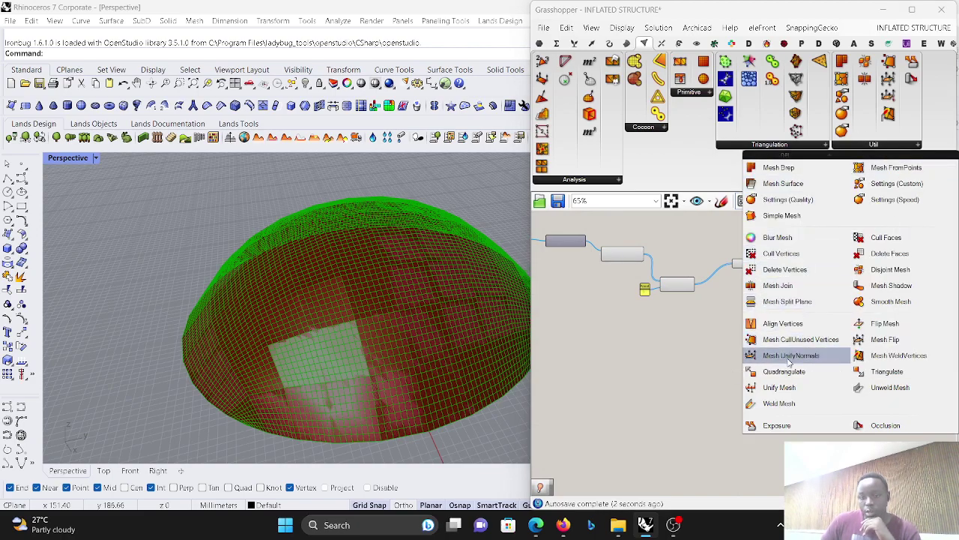
left_click_drag(789, 355, 855, 290)
scroll(843, 290, "up", 5)
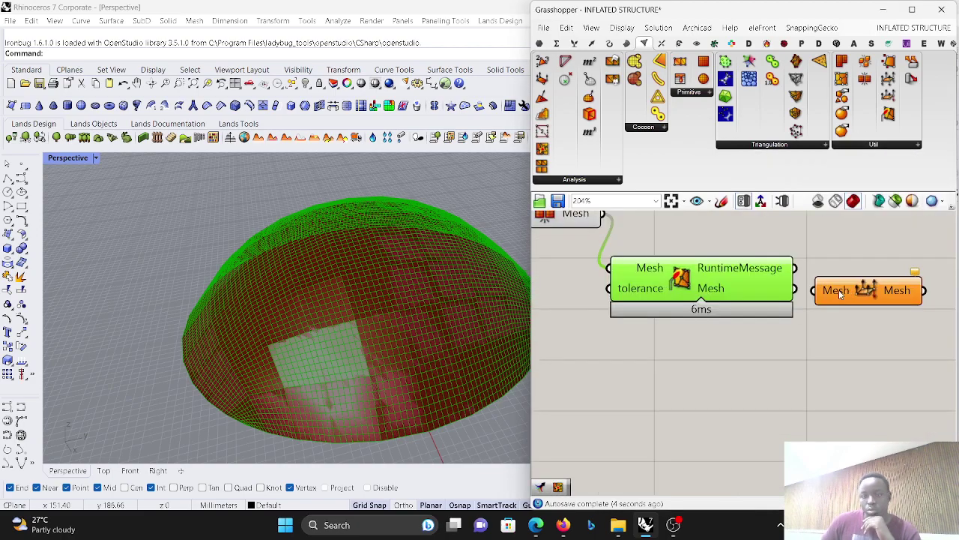
scroll(862, 292, "down", 8)
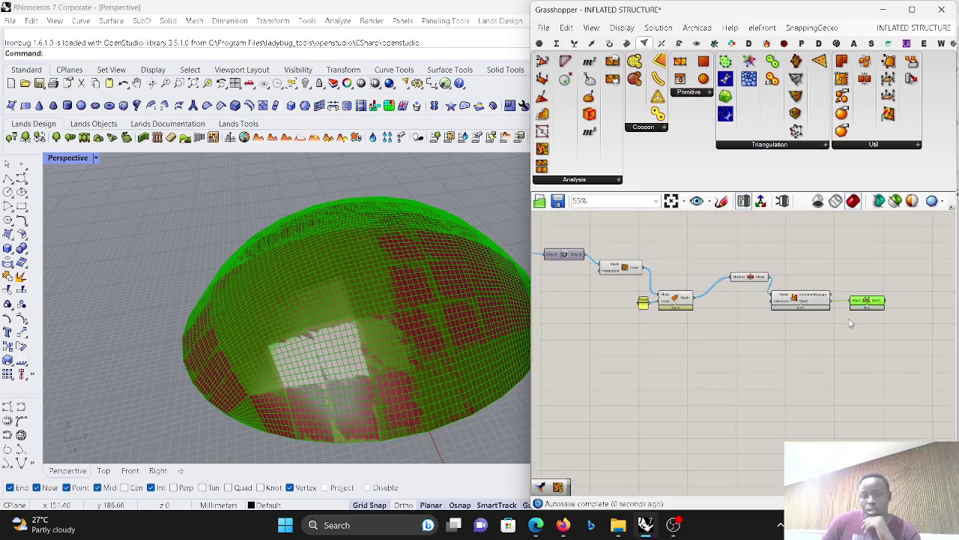
Step: Turn off the preview of the components from the Data Dam through Mesh WeldVertices
left_click_drag(822, 337, 716, 281)
right_click(799, 252)
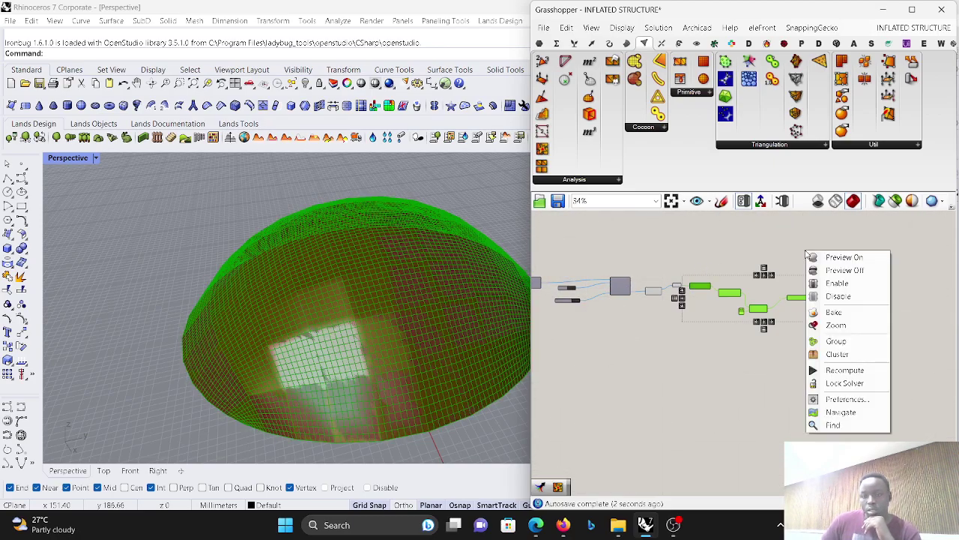
left_click(830, 270)
left_click(861, 257)
Step: Duplicate the Solver with its Button and Boolean Toggle and place the copies below the Mesh UnifyNormals component
scroll(867, 289, "down", 3)
scroll(695, 285, "up", 5)
scroll(758, 291, "down", 3)
scroll(697, 294, "up", 5)
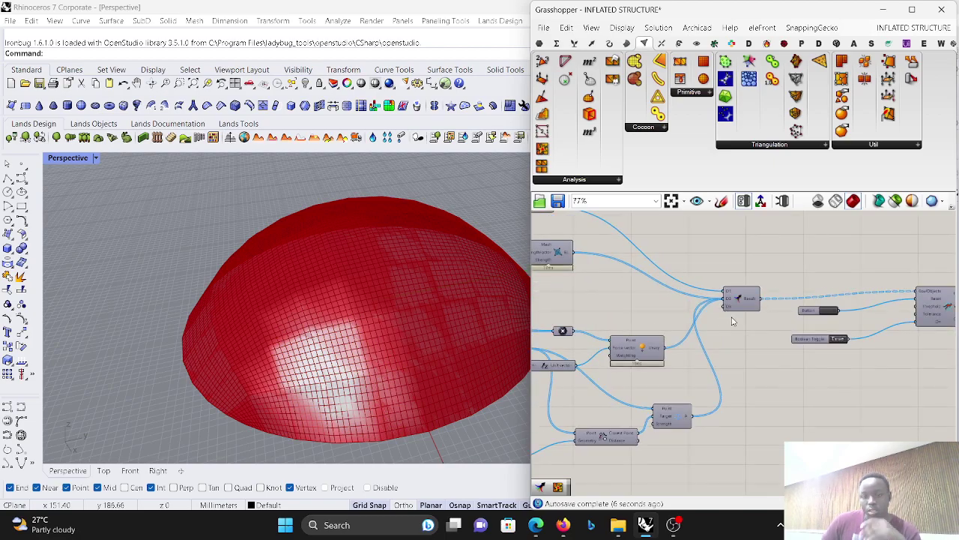
scroll(746, 312, "down", 2)
scroll(817, 360, "up", 1)
left_click_drag(820, 363, 677, 278)
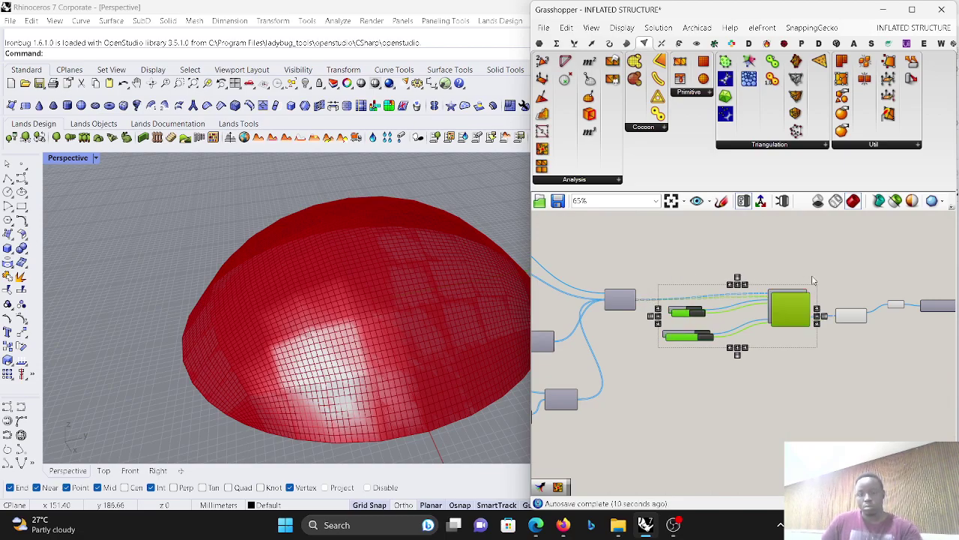
scroll(733, 296, "down", 5)
scroll(754, 302, "up", 10)
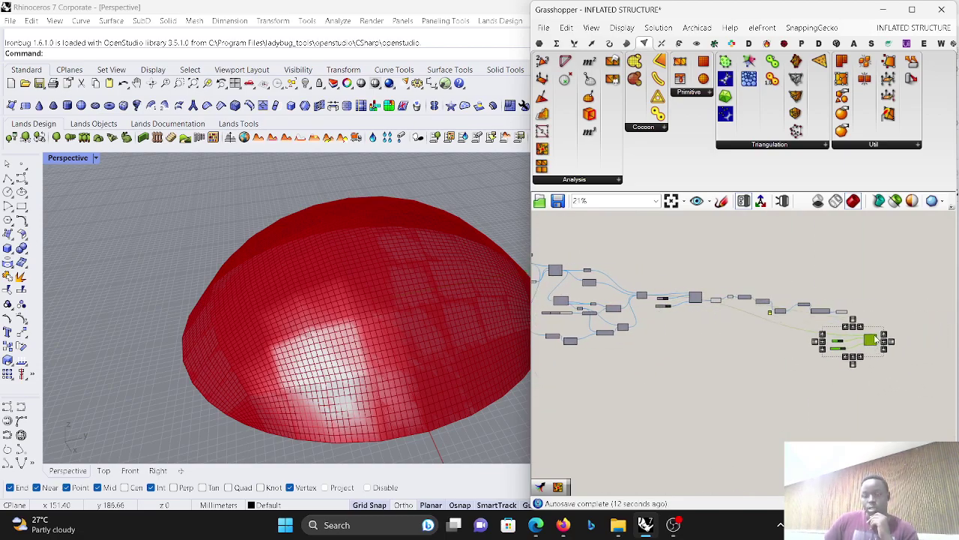
Step: Add a Merge component near the copied Solver and connect its Result to the Solver's GoalObjects input
scroll(823, 347, "down", 2)
left_click(852, 314)
double_click(854, 310)
type("merge")
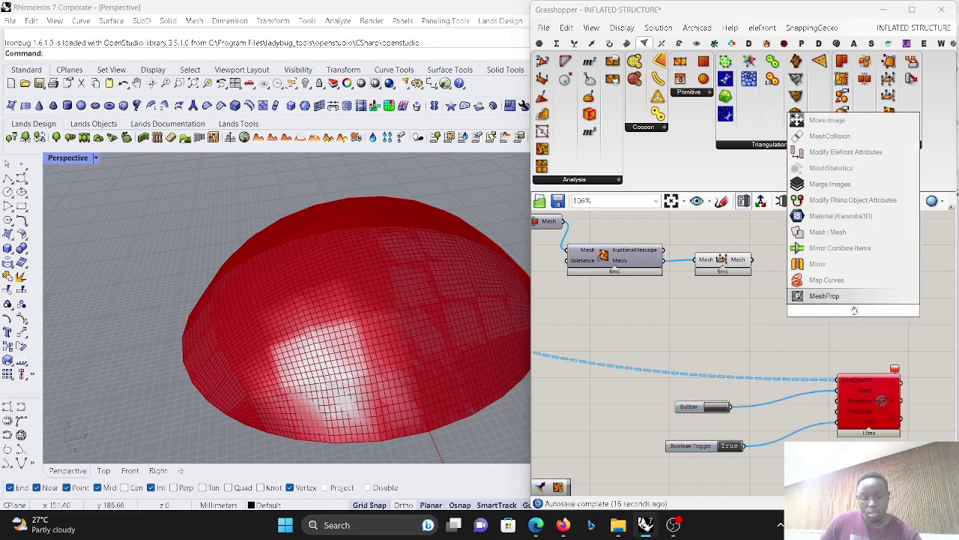
key("Return")
left_click_drag(855, 310, 793, 314)
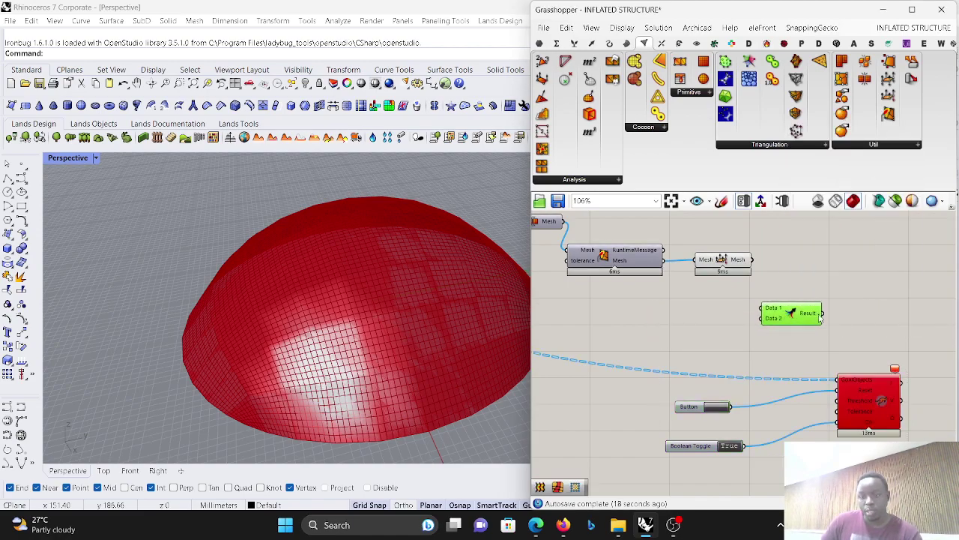
left_click_drag(839, 357, 838, 380)
Step: Move the copied Solver, Button and Boolean Toggle beyond the end of the mesh chain and disable them
scroll(854, 386, "down", 4)
left_click_drag(889, 416, 759, 373)
left_click_drag(842, 375, 925, 339)
left_click_drag(896, 398, 713, 346)
left_click_drag(825, 375, 916, 296)
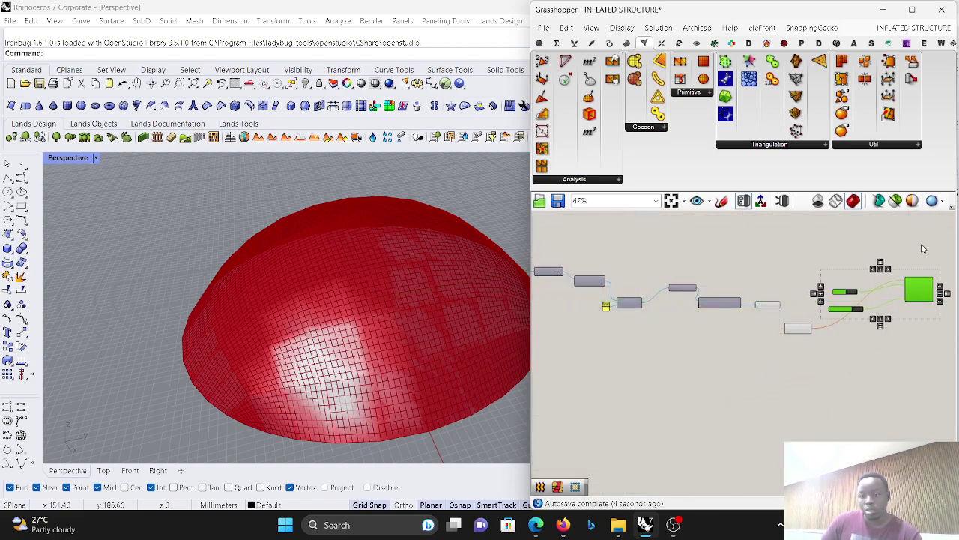
right_click(923, 248)
left_click(926, 289)
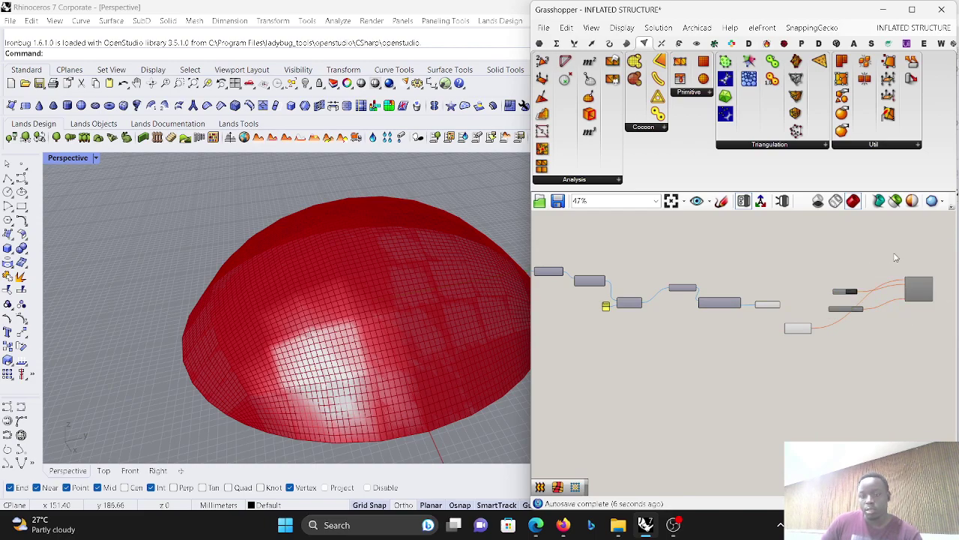
scroll(799, 317, "up", 5)
scroll(719, 349, "down", 5)
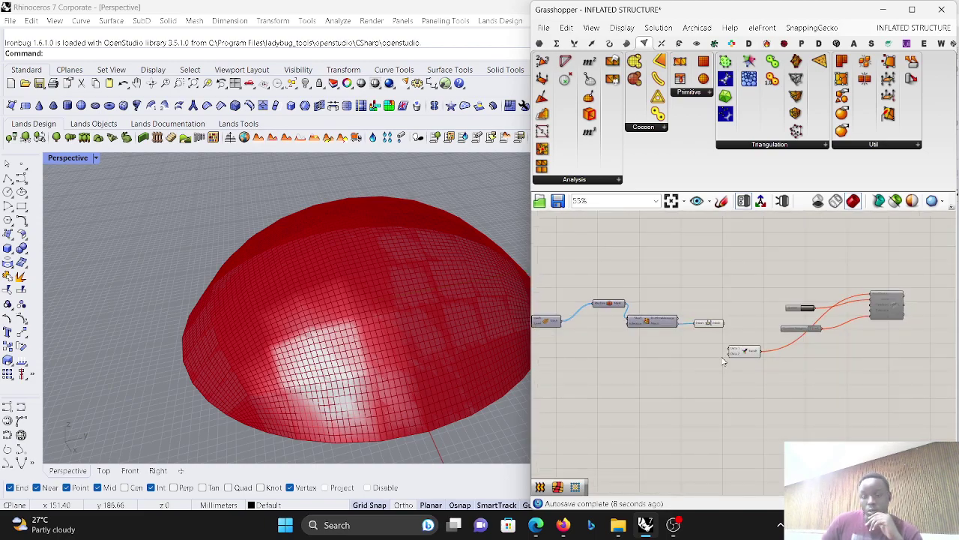
Step: Add a Show component between Mesh UnifyNormals and Merge, wiring the unified mesh through it into Merge's Data 1, and shift Merge slightly
scroll(809, 354, "up", 3)
left_click_drag(689, 352, 760, 367)
left_click(675, 331)
double_click(675, 329)
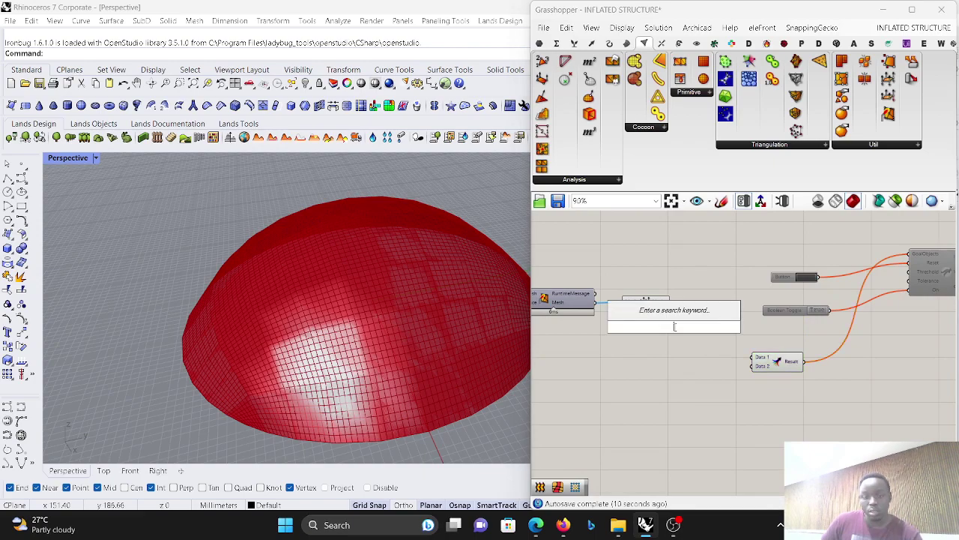
type("sho")
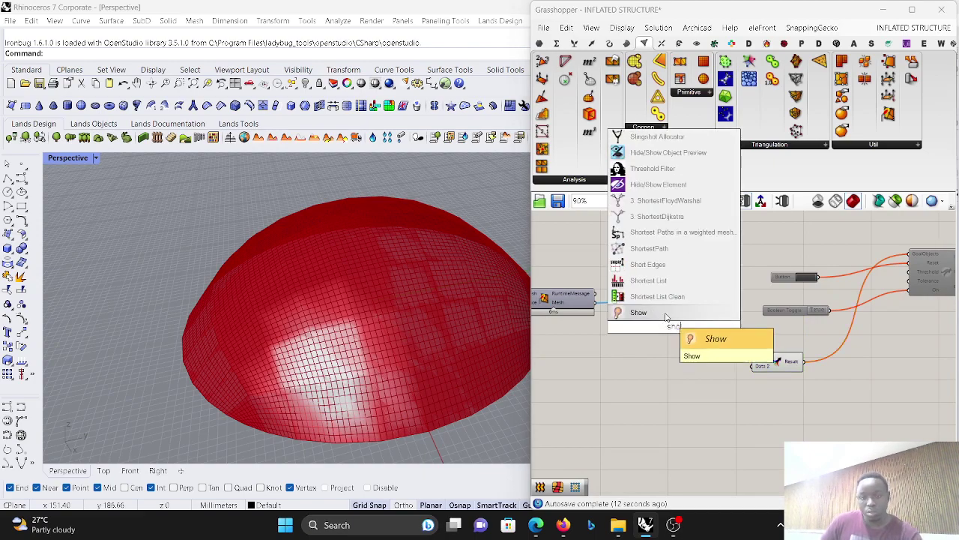
left_click(664, 313)
scroll(663, 313, "up", 3)
left_click_drag(675, 300, 808, 391)
left_click(678, 341)
scroll(738, 319, "down", 2)
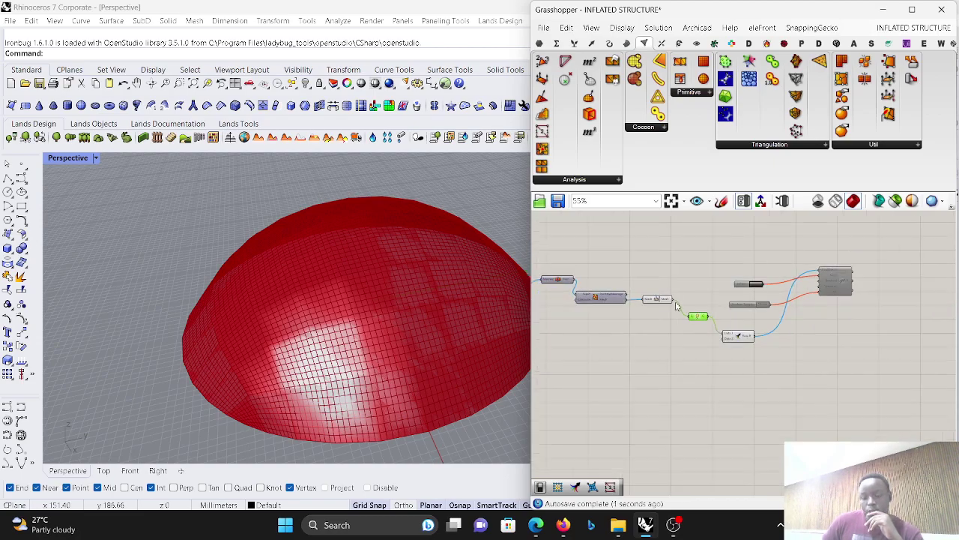
scroll(738, 319, "up", 1)
scroll(765, 337, "down", 10)
scroll(766, 338, "up", 5)
left_click_drag(724, 337, 745, 337)
Step: Add an EdgeLengths goal below the Show component and connect the unified mesh to its Mesh input
scroll(750, 326, "up", 5)
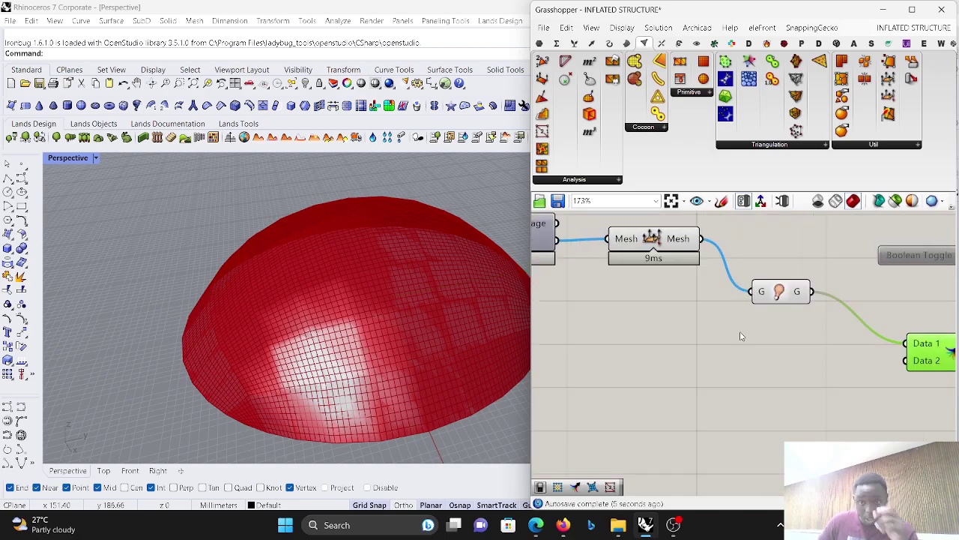
double_click(756, 361)
type("s")
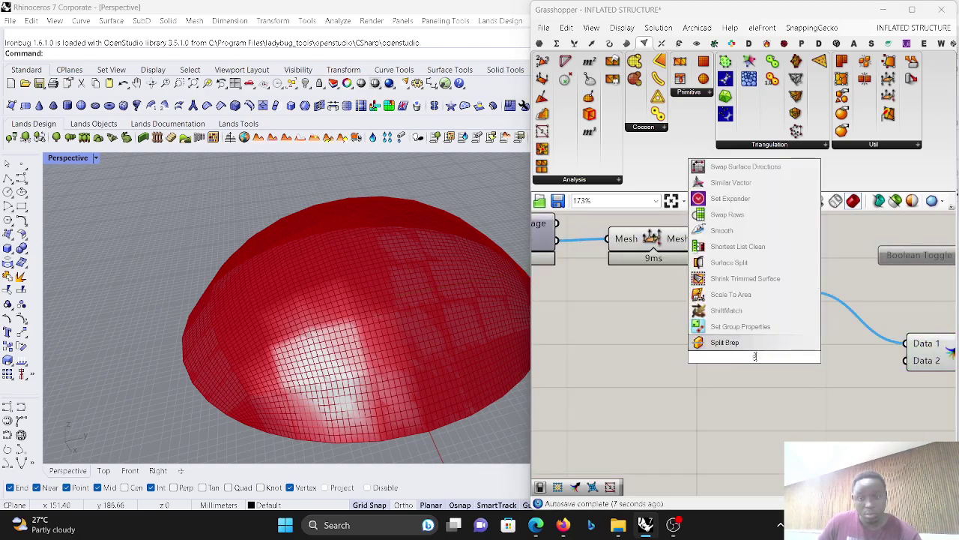
key("BackSpace")
type("ed")
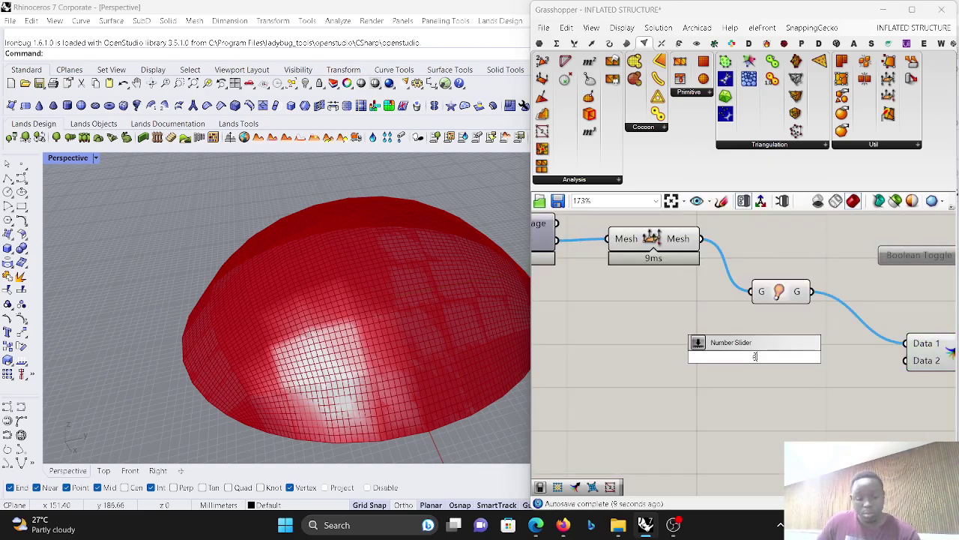
left_click(730, 214)
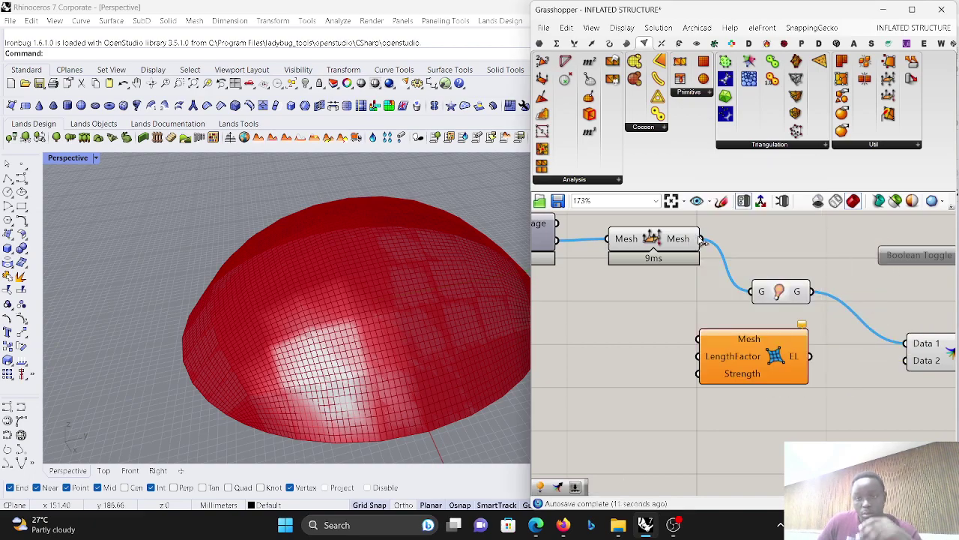
left_click_drag(702, 239, 732, 343)
left_click_drag(760, 378, 777, 457)
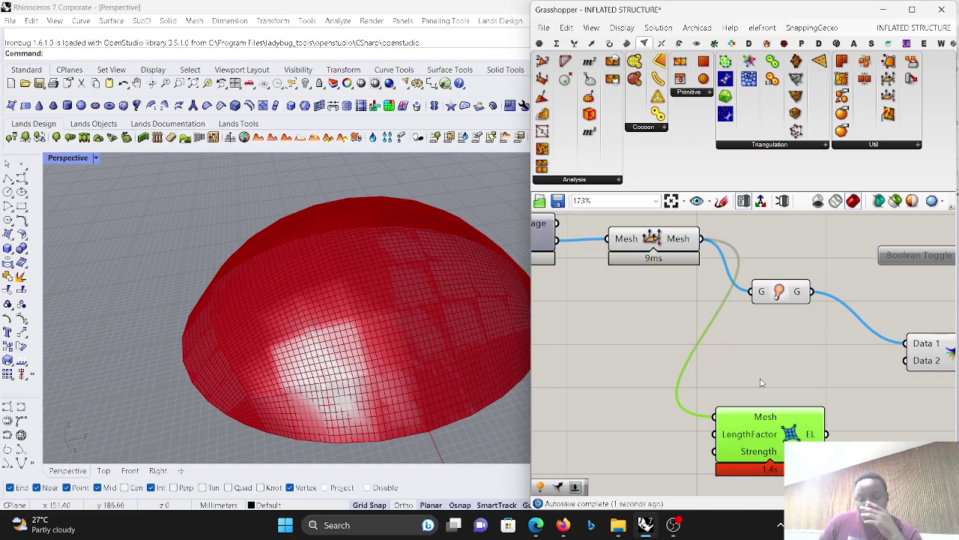
Step: Add a panel containing 0.25 and connect it to the LengthFactor input of the EdgeLengths goal
double_click(637, 440)
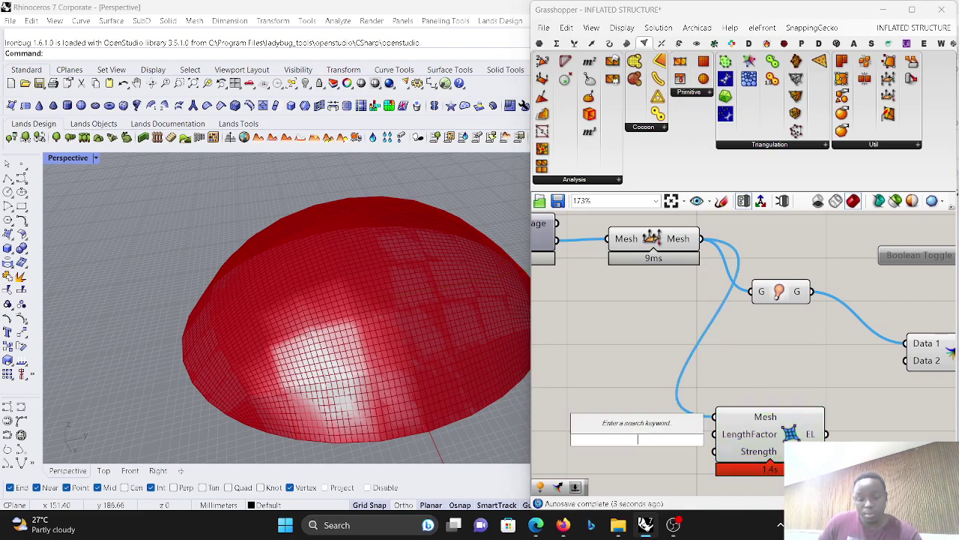
type("6")
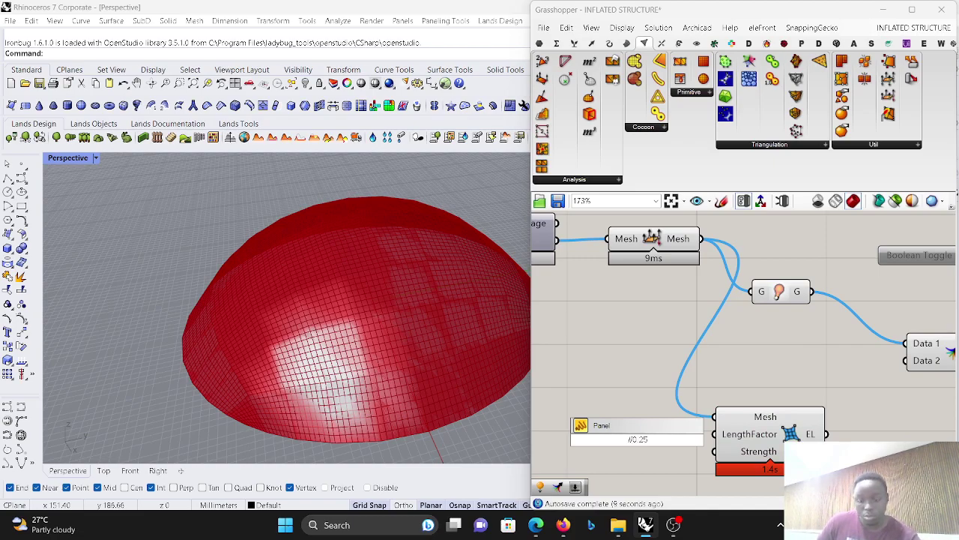
key("Return")
left_click_drag(729, 445, 666, 438)
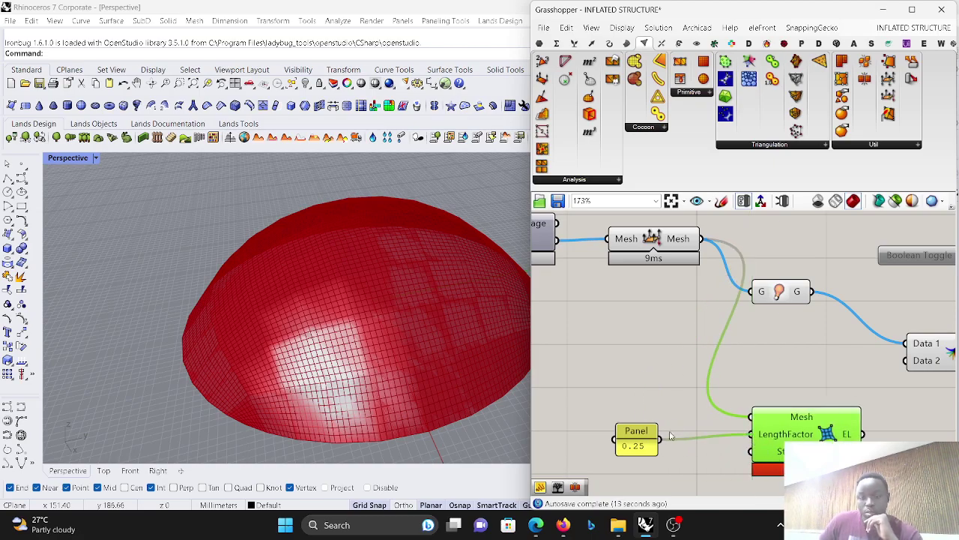
scroll(665, 384, "down", 5)
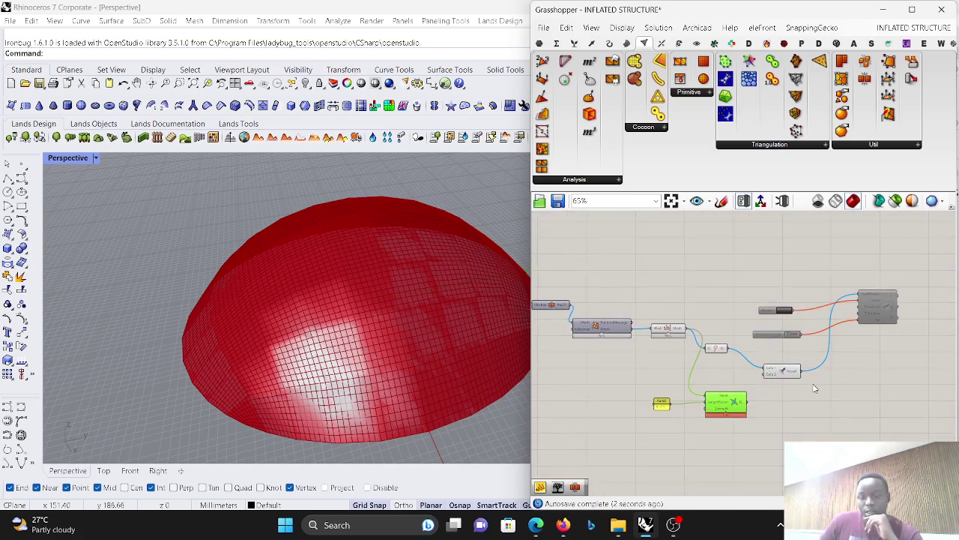
Step: Connect the EdgeLengths output to Merge's second input and reposition the goal together with its 0.25 panel
scroll(811, 385, "up", 3)
left_click_drag(722, 369, 690, 419)
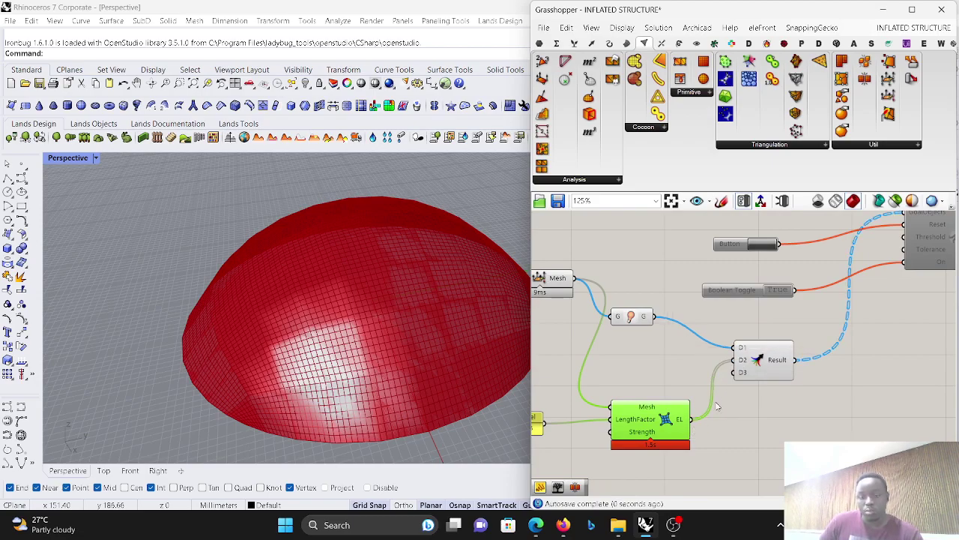
scroll(742, 382, "down", 2)
left_click_drag(742, 439, 601, 364)
left_click_drag(690, 392, 706, 399)
Step: Add a Naked Vertices component below the mesh chain and connect the refined mesh from before the join to it
scroll(891, 401, "down", 3)
scroll(660, 367, "up", 2)
scroll(817, 304, "down", 2)
scroll(631, 326, "up", 2)
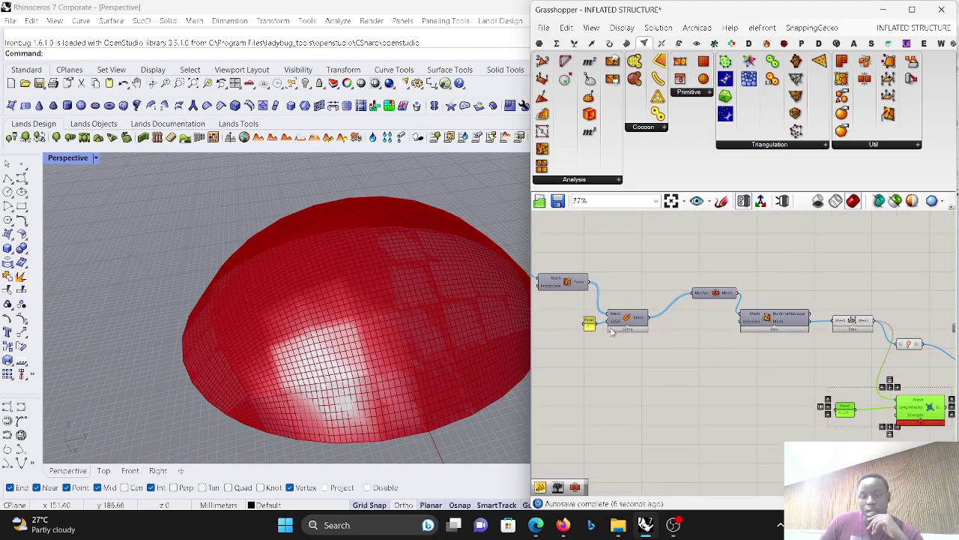
double_click(681, 415)
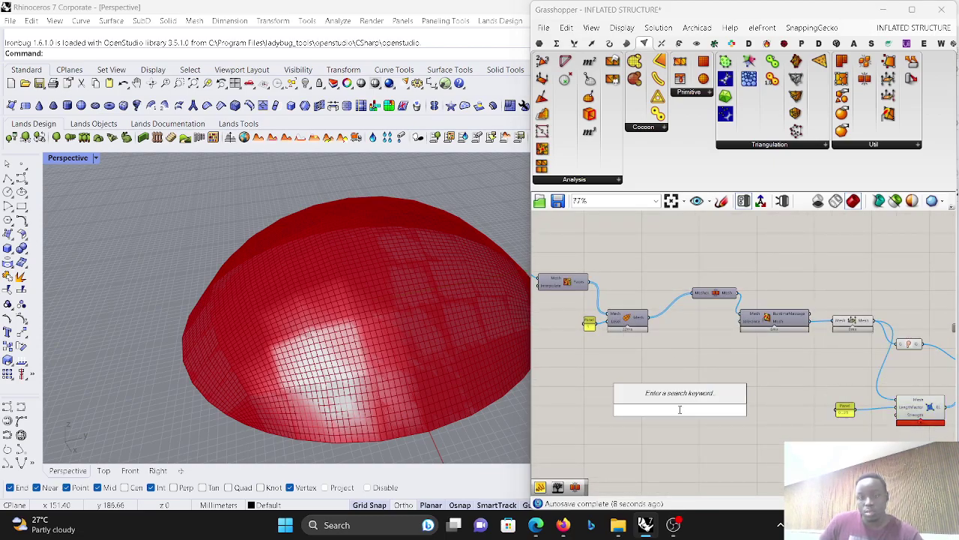
type("nak")
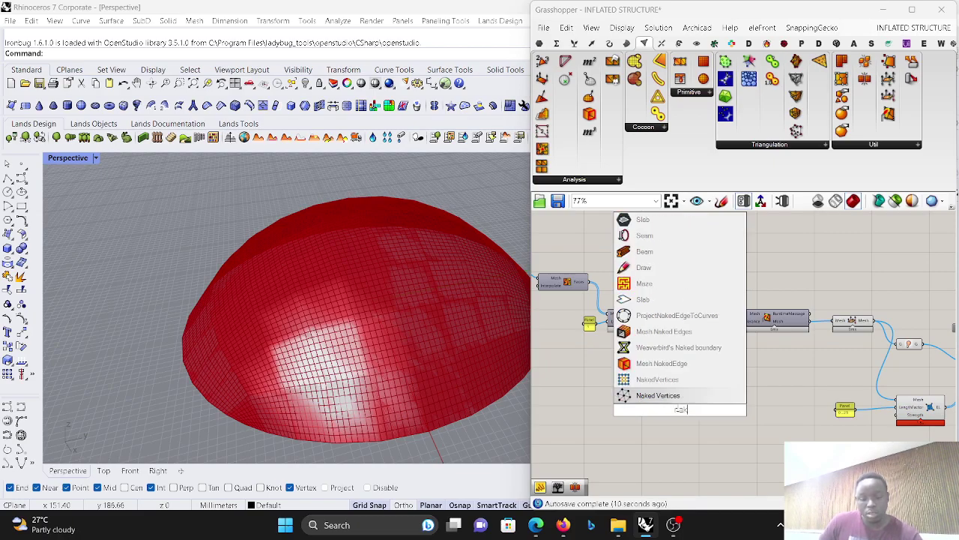
left_click(658, 395)
left_click_drag(649, 323, 655, 409)
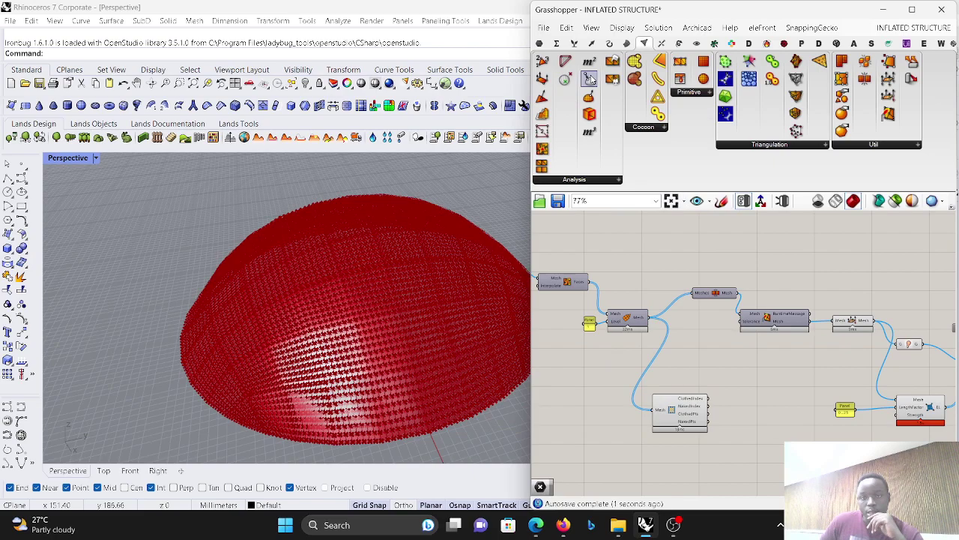
Step: Add a Point parameter beside the Naked Vertices component and connect NakedPts to it
left_click(545, 45)
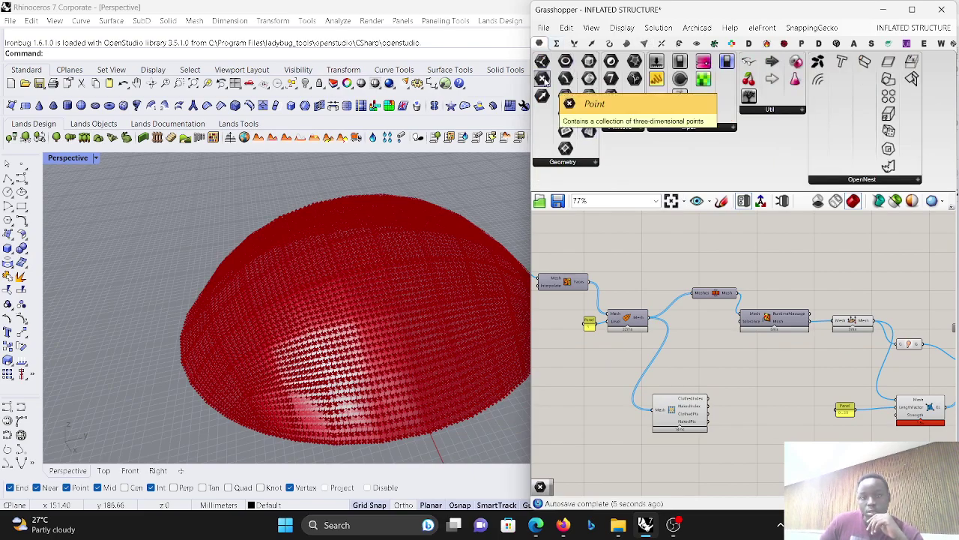
scroll(708, 410, "up", 3)
left_click_drag(708, 427, 750, 414)
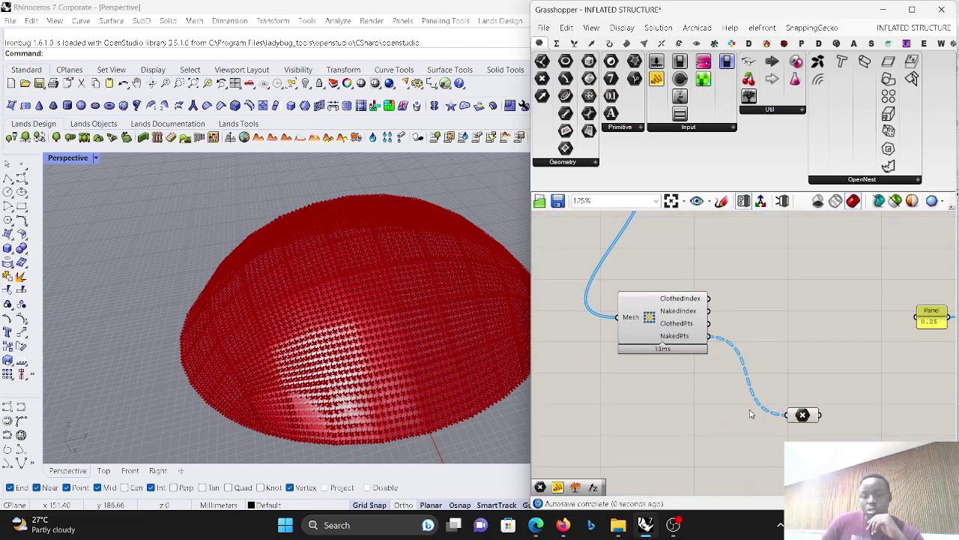
scroll(751, 414, "down", 6)
scroll(704, 318, "up", 5)
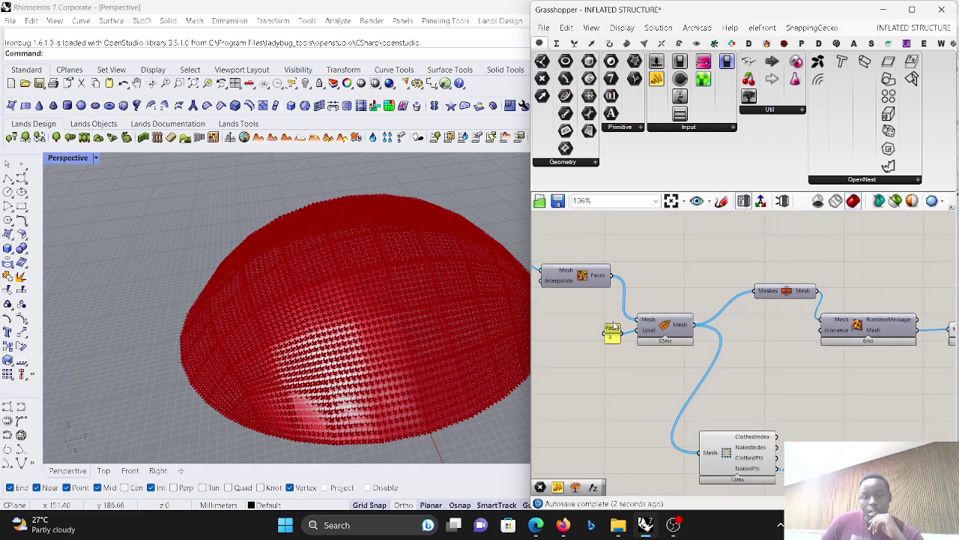
mouse_move(680, 326)
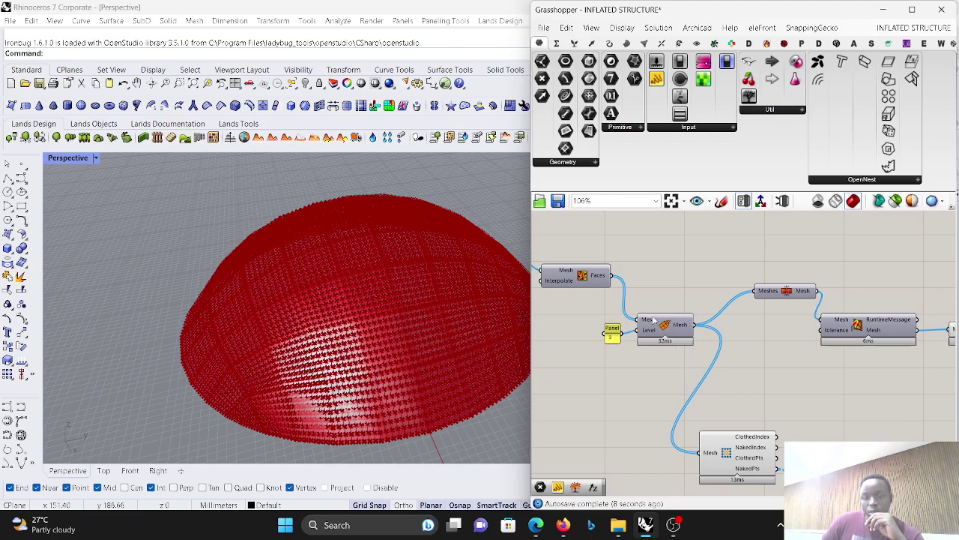
scroll(688, 320, "down", 5)
scroll(728, 399, "up", 5)
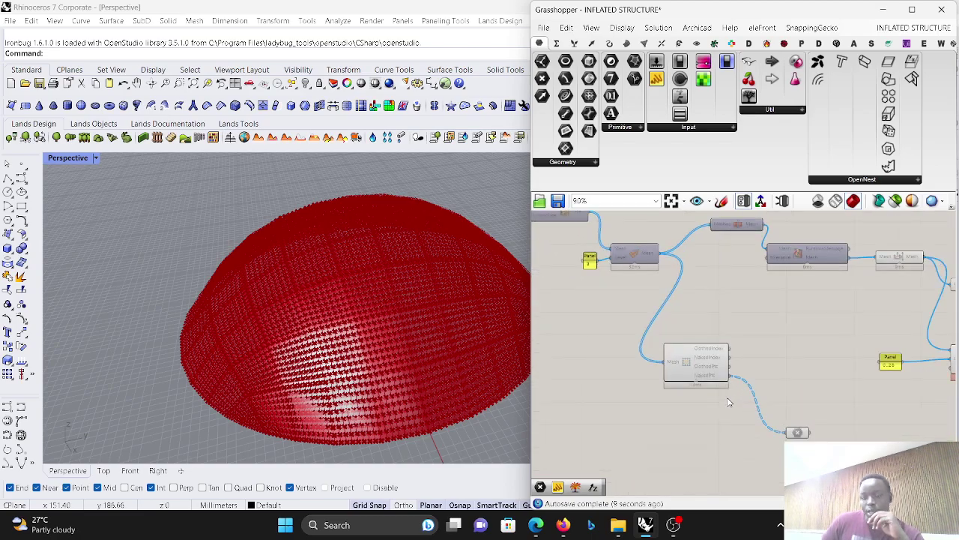
Step: Inspect the naked points on the dome, then move the Naked Vertices component aside and turn off its preview
left_click(809, 438)
right_click_drag(426, 332, 379, 316)
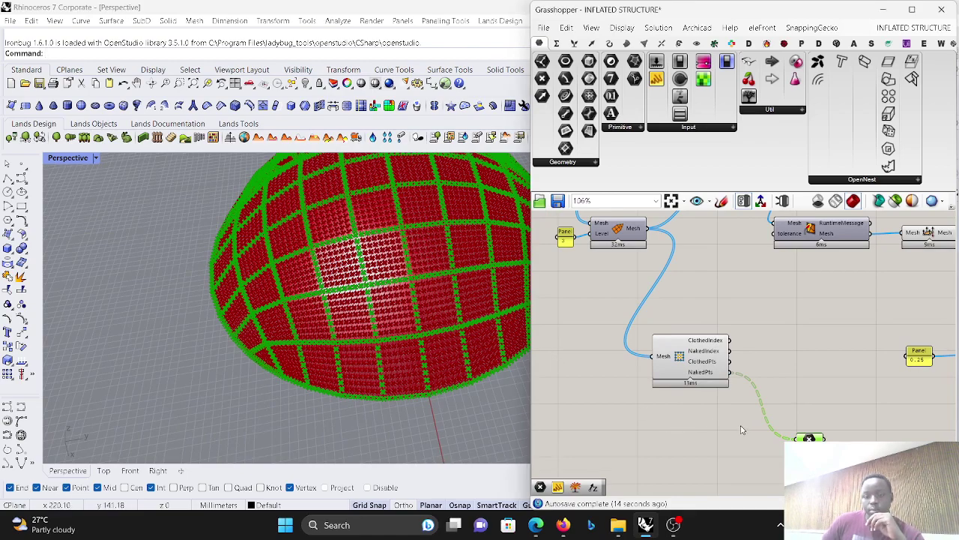
left_click_drag(693, 416, 690, 266)
right_click(691, 263)
left_click(732, 292)
scroll(741, 315, "down", 5)
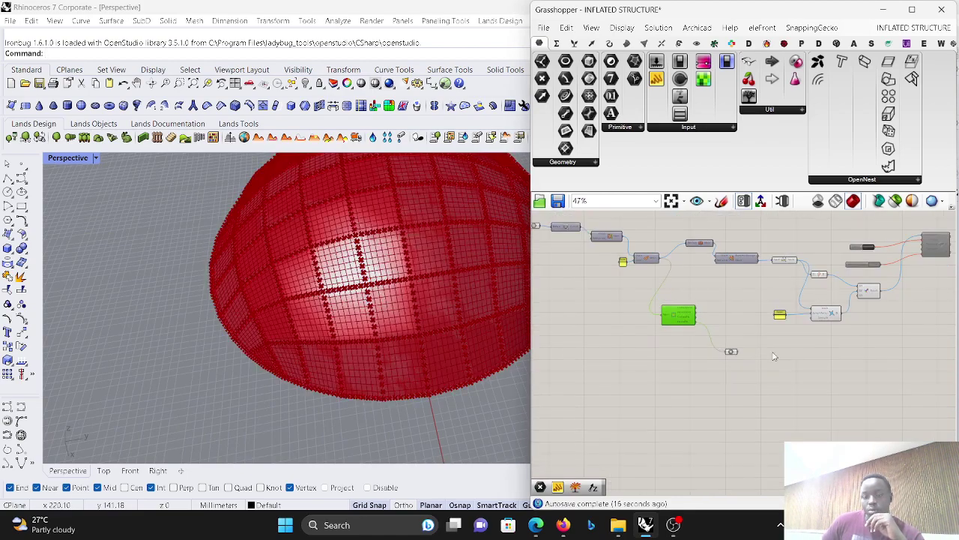
scroll(754, 342, "up", 6)
double_click(774, 358)
type("a")
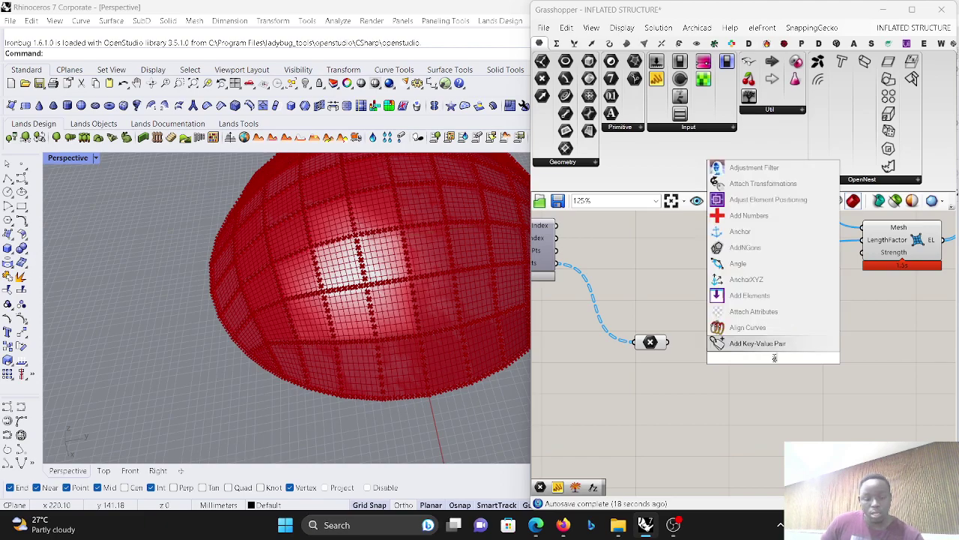
type("rc")
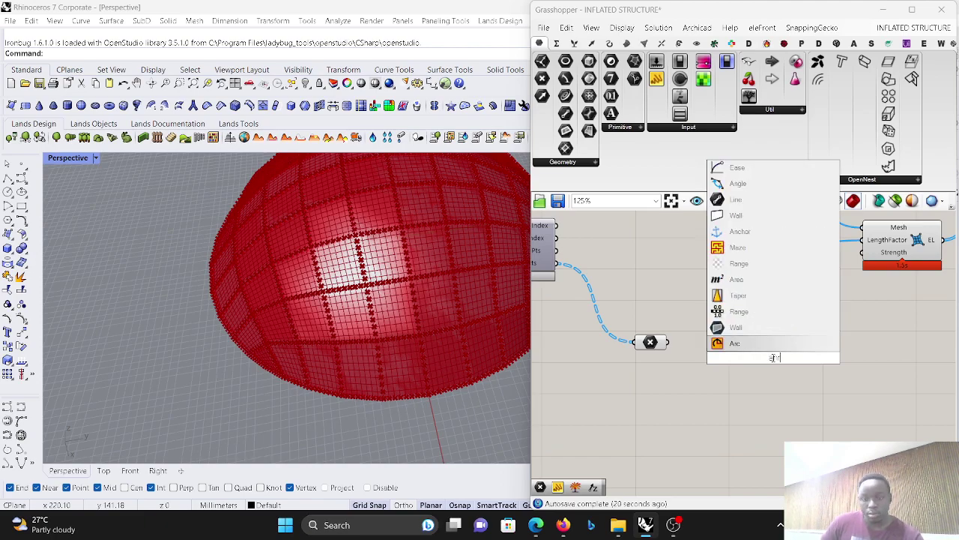
type("c")
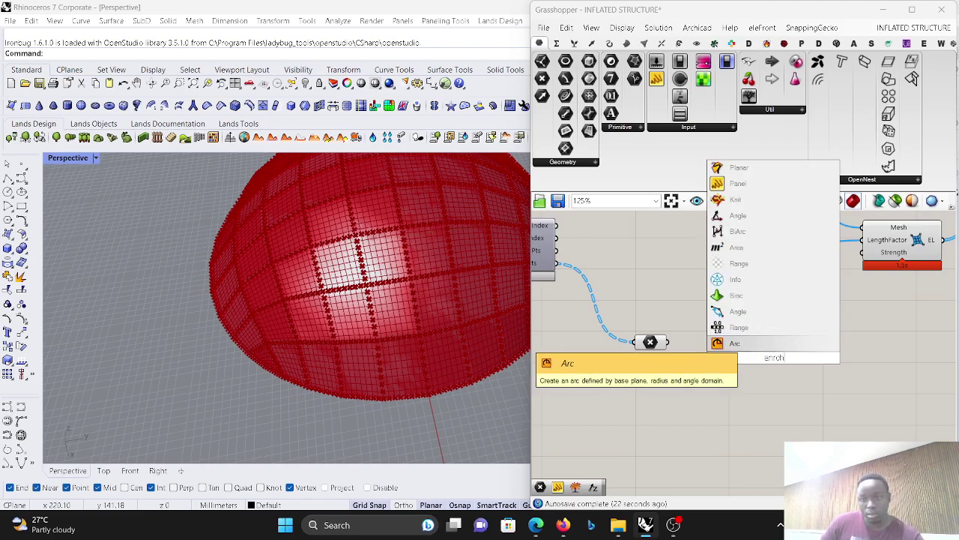
key("Escape")
Step: Add an Anchor goal and connect the naked points parameter to both its Point and Target inputs
double_click(749, 368)
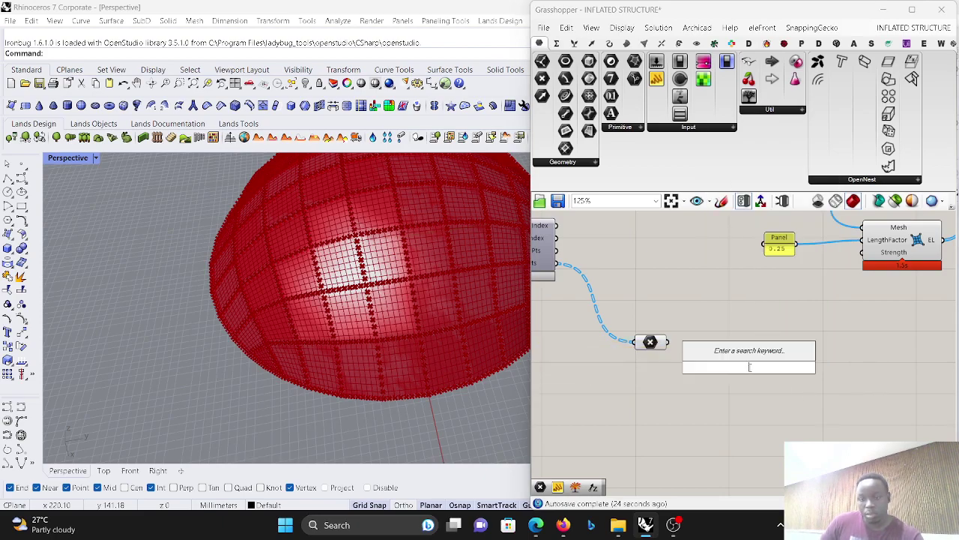
type("anc")
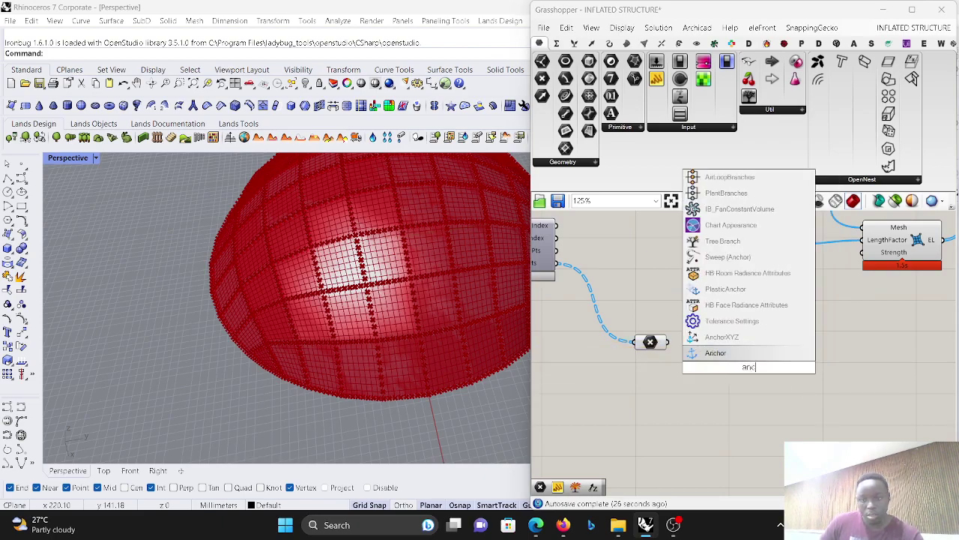
key("Return")
scroll(674, 350, "up", 3)
left_click_drag(637, 335, 714, 380)
scroll(680, 341, "down", 8)
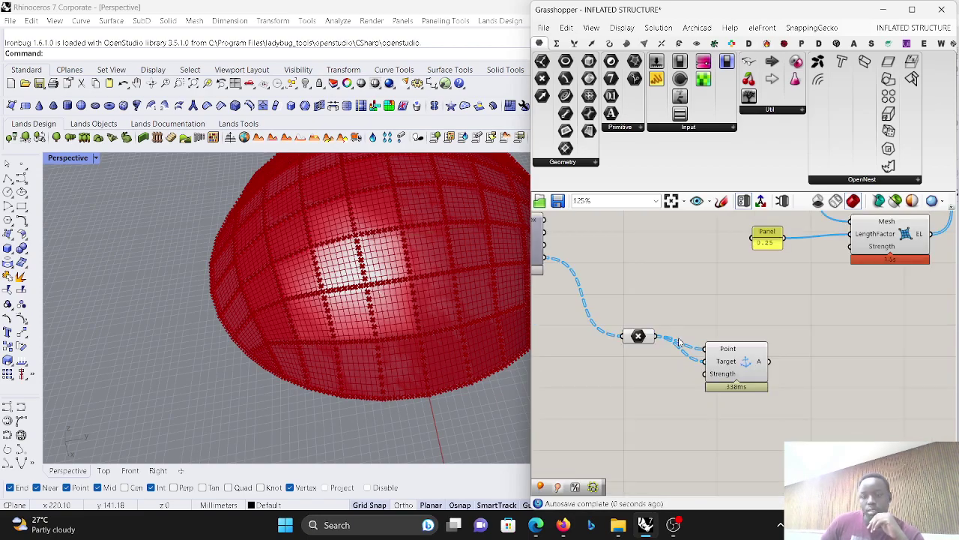
Step: Move the Anchor goal below the EdgeLengths goal and add its output to Merge's D2 input alongside the edge lengths
scroll(747, 341, "up", 3)
left_click_drag(675, 361, 801, 348)
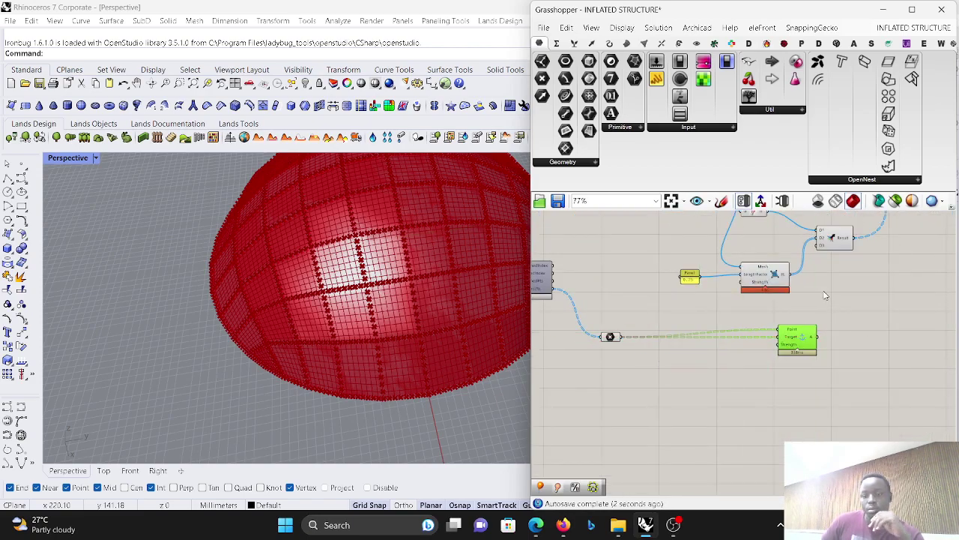
scroll(822, 292, "up", 2)
scroll(823, 249, "down", 5)
scroll(823, 248, "up", 4)
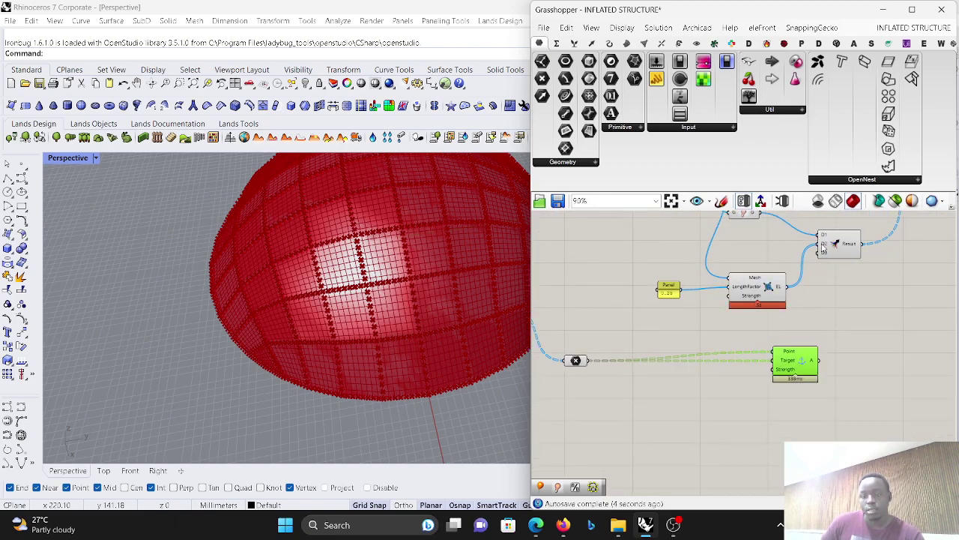
scroll(801, 348, "down", 3)
scroll(838, 317, "up", 4)
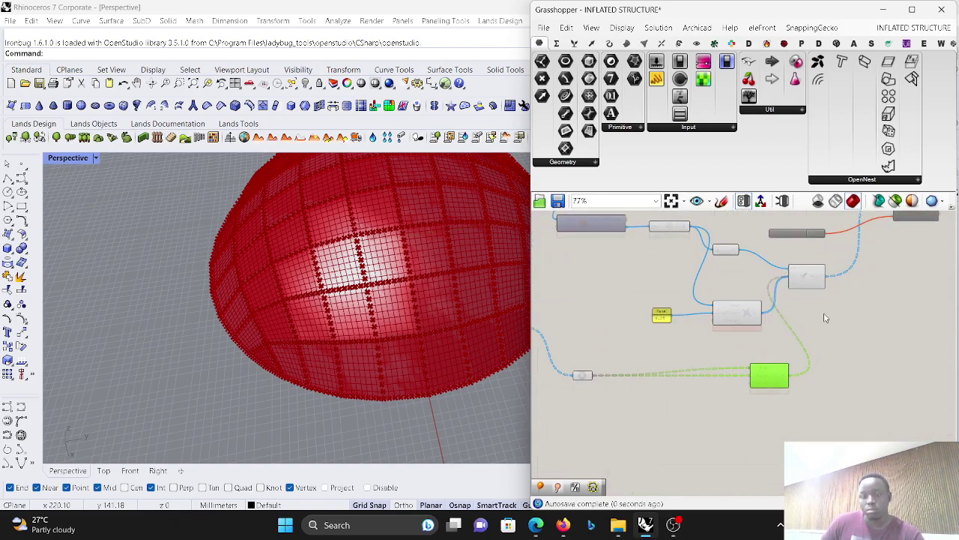
Step: Add a Pressure goal below the EdgeLengths goal and connect the welded mesh to its M input
scroll(826, 315, "down", 4)
scroll(688, 279, "up", 4)
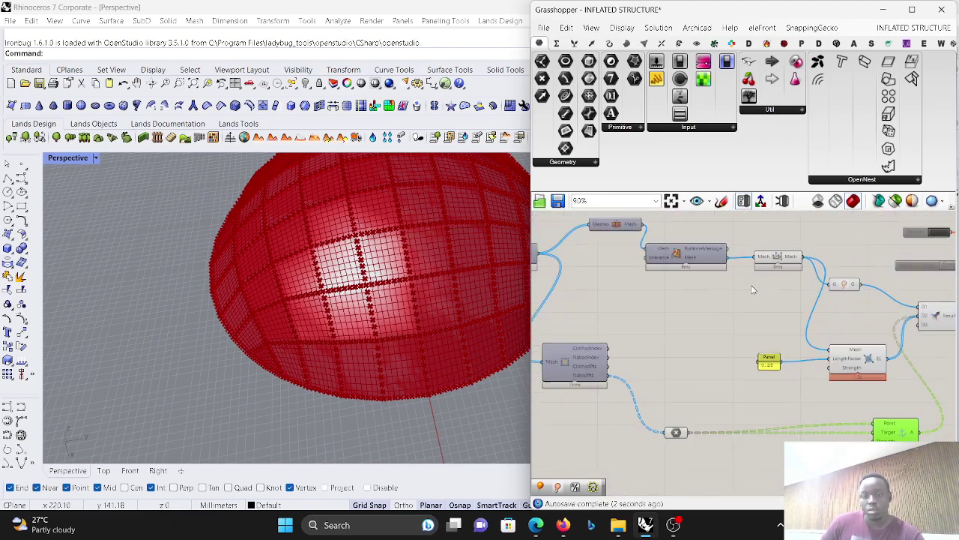
double_click(783, 312)
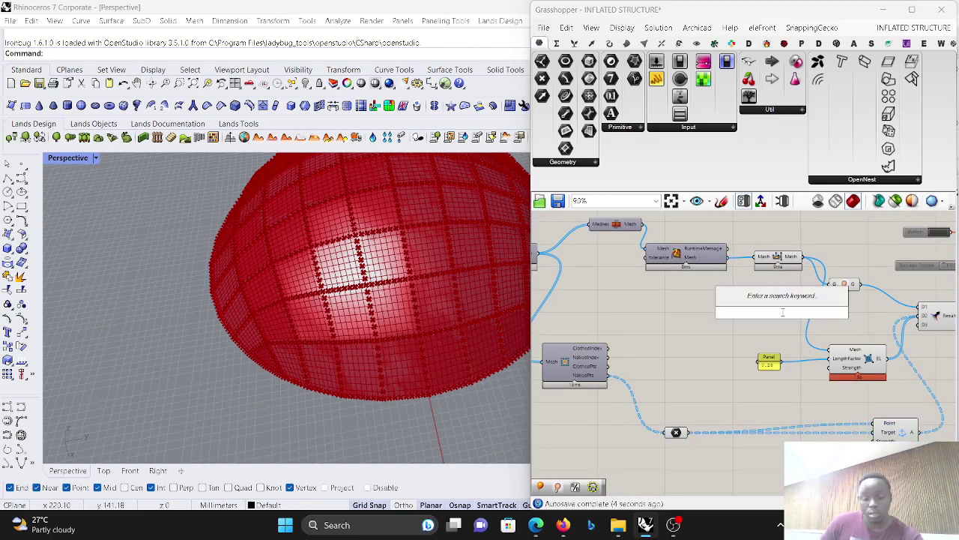
type("pro")
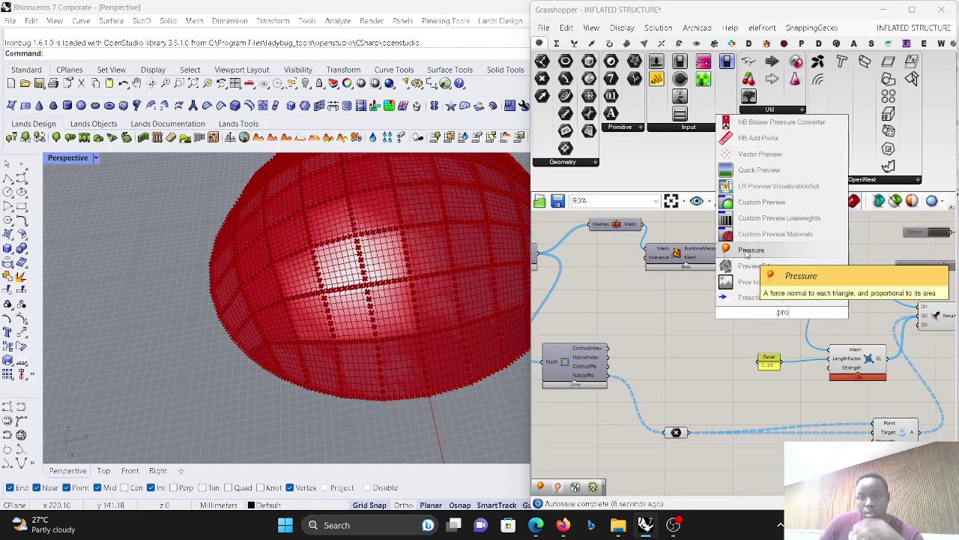
left_click(751, 250)
scroll(712, 318, "down", 4)
scroll(712, 318, "up", 2)
scroll(712, 318, "down", 2)
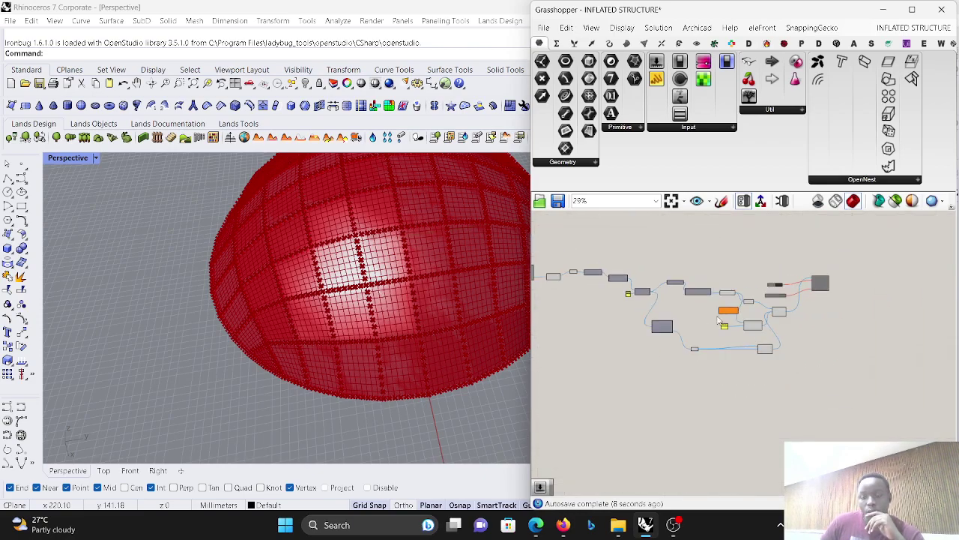
scroll(782, 313, "up", 2)
left_click_drag(699, 319, 747, 411)
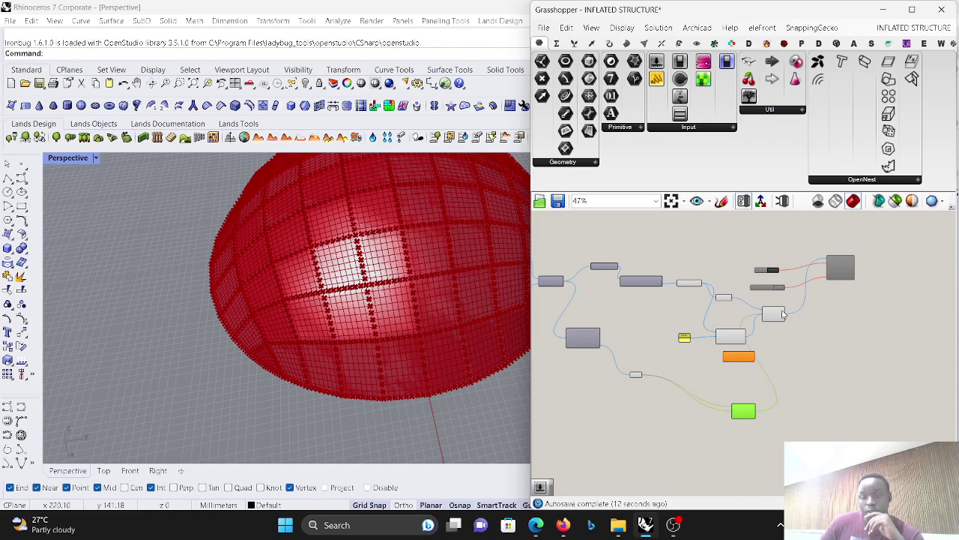
scroll(735, 290, "up", 4)
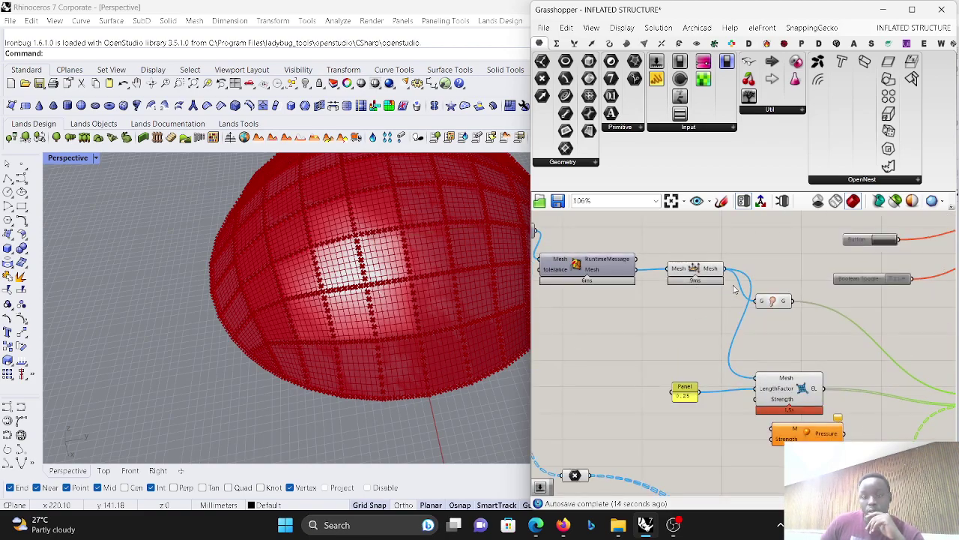
left_click_drag(725, 276, 746, 440)
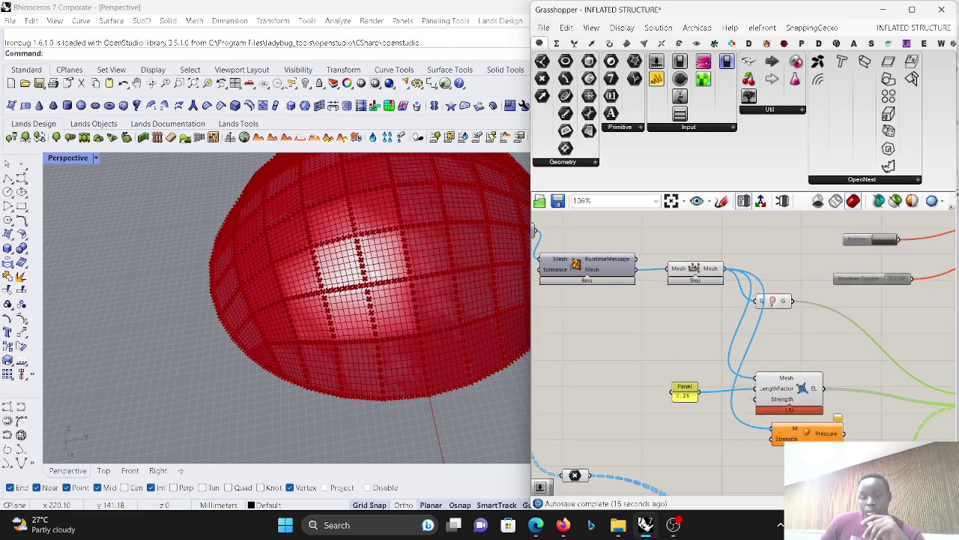
Step: Add a 0 to 1 number slider with three decimals beside the Pressure goal and set it to 0.042
double_click(742, 446)
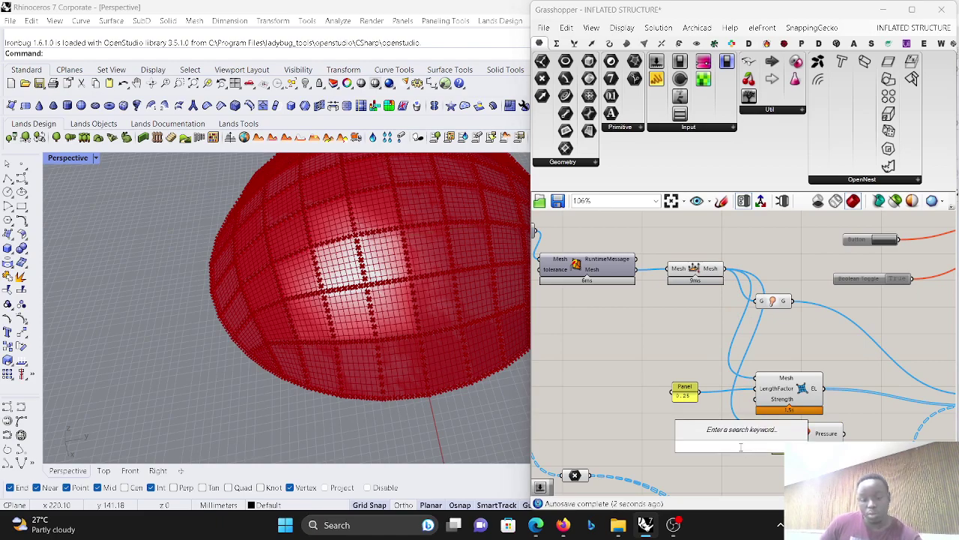
type("2")
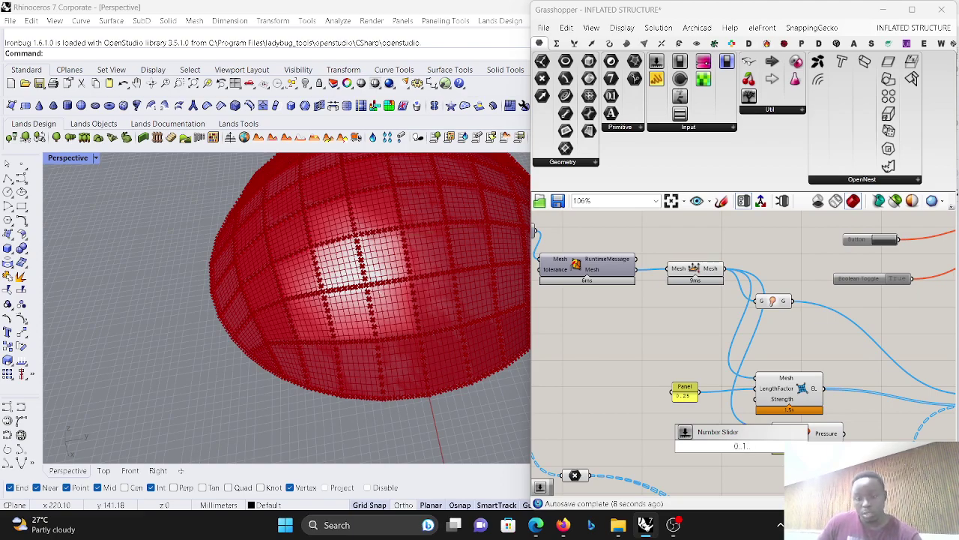
key("BackSpace")
key("BackSpace")
type(".000")
key("Return")
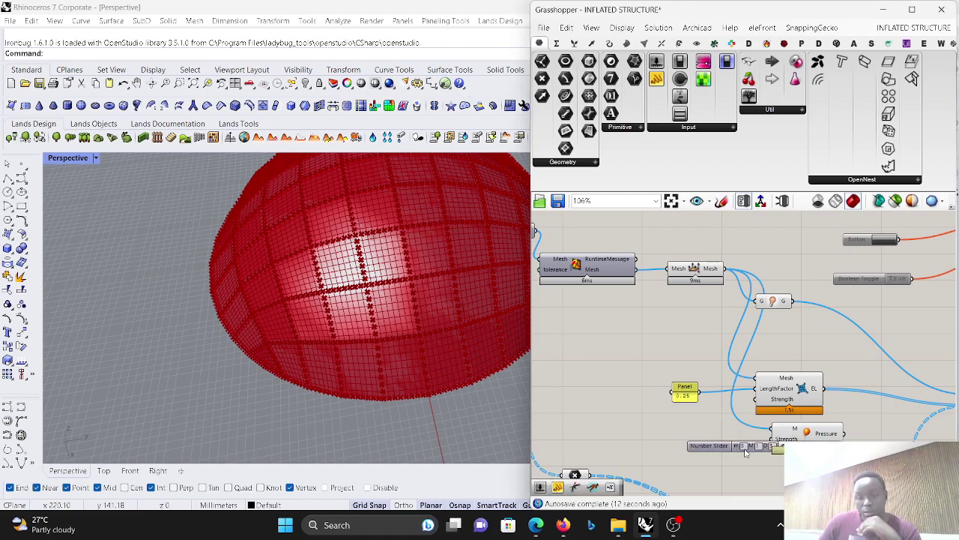
scroll(690, 458, "up", 3)
scroll(690, 458, "up", 2)
left_click_drag(679, 453, 654, 428)
scroll(700, 453, "down", 2)
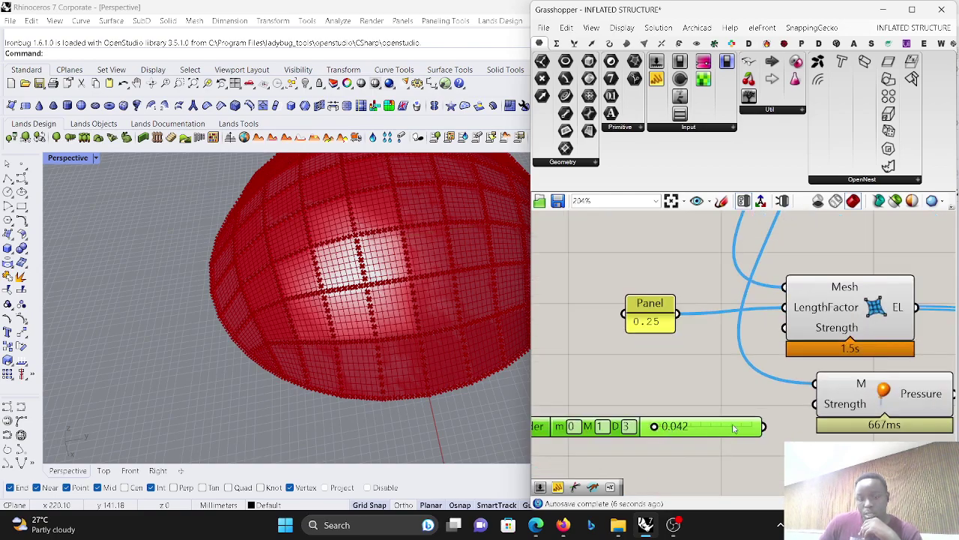
Step: Connect the slider to the Pressure goal's Strength and add the Pressure output to Merge's D2 input
left_click_drag(822, 405, 750, 425)
scroll(740, 403, "down", 4)
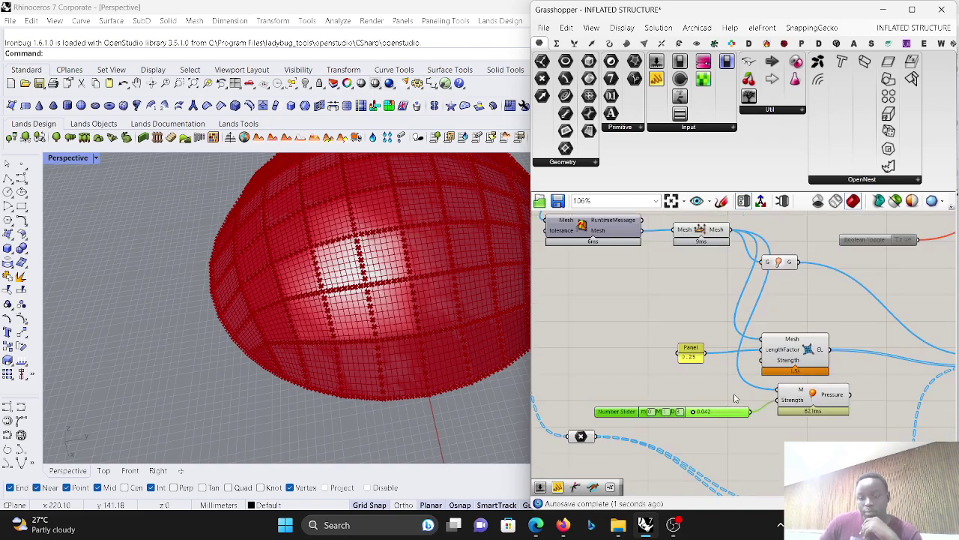
scroll(862, 397, "up", 2)
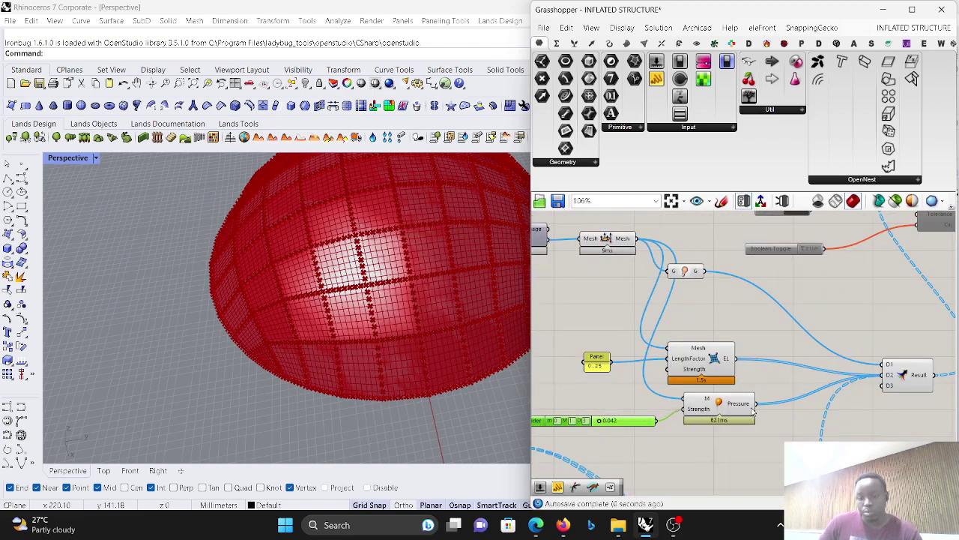
Step: Move the Kangaroo solver together with its button and Boolean toggle past the Merge component
scroll(834, 324, "down", 3)
left_click_drag(811, 297, 826, 307)
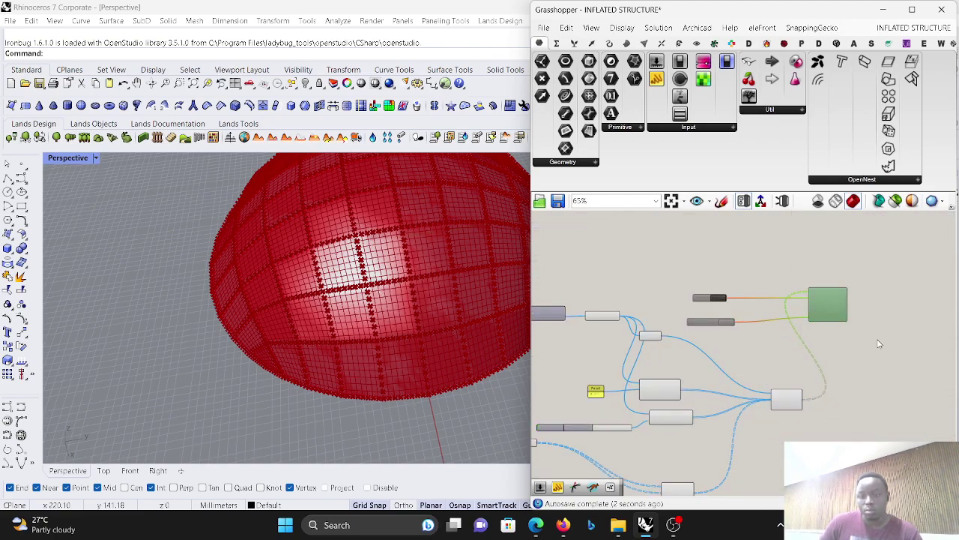
left_click_drag(880, 343, 694, 280)
left_click_drag(824, 303, 914, 360)
Step: Add an Explode Tree component after the Kangaroo solver and connect the solver's O output to its Data input
scroll(625, 277, "down", 3)
scroll(738, 272, "up", 3)
scroll(772, 299, "up", 2)
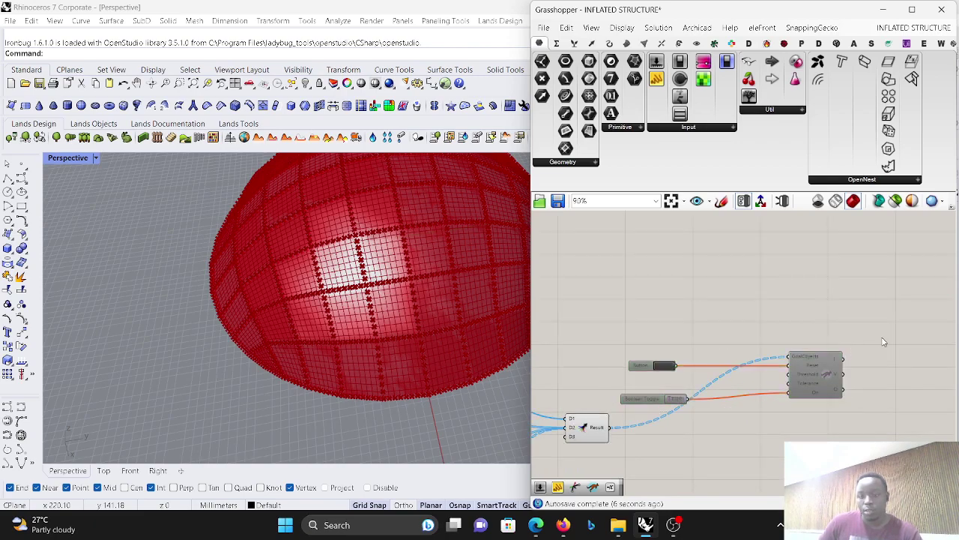
double_click(874, 336)
type("Bang")
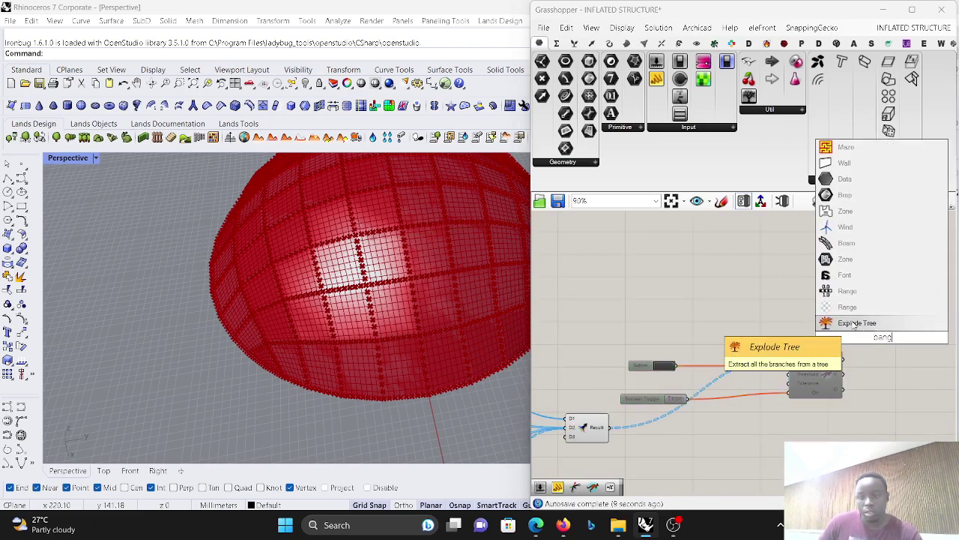
left_click(856, 324)
scroll(870, 347, "up", 2)
left_click_drag(849, 336, 831, 406)
scroll(813, 319, "down", 1)
right_click_drag(930, 349, 849, 338)
left_click_drag(793, 320, 833, 381)
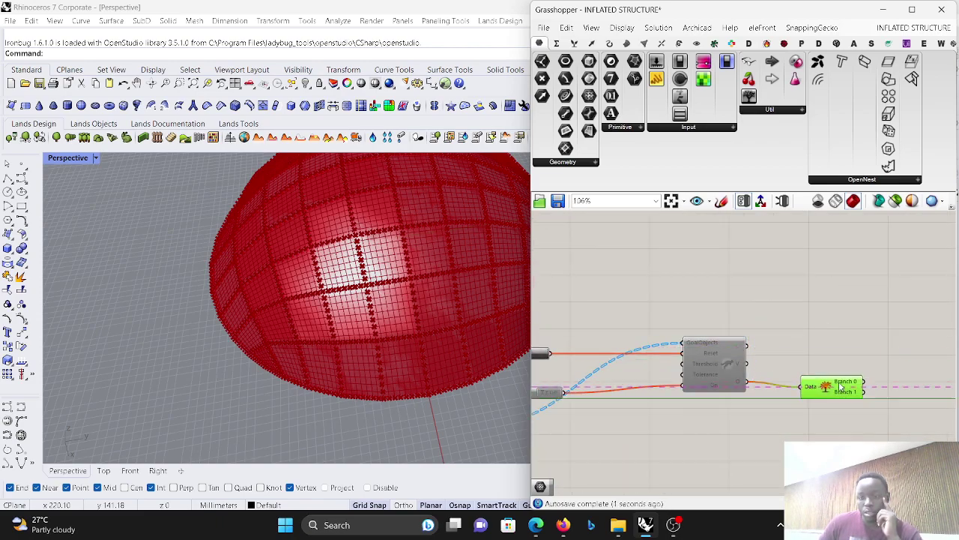
Step: Add a Mesh parameter after Explode Tree and connect Branch 0 to it
left_click(589, 96)
left_click(910, 367)
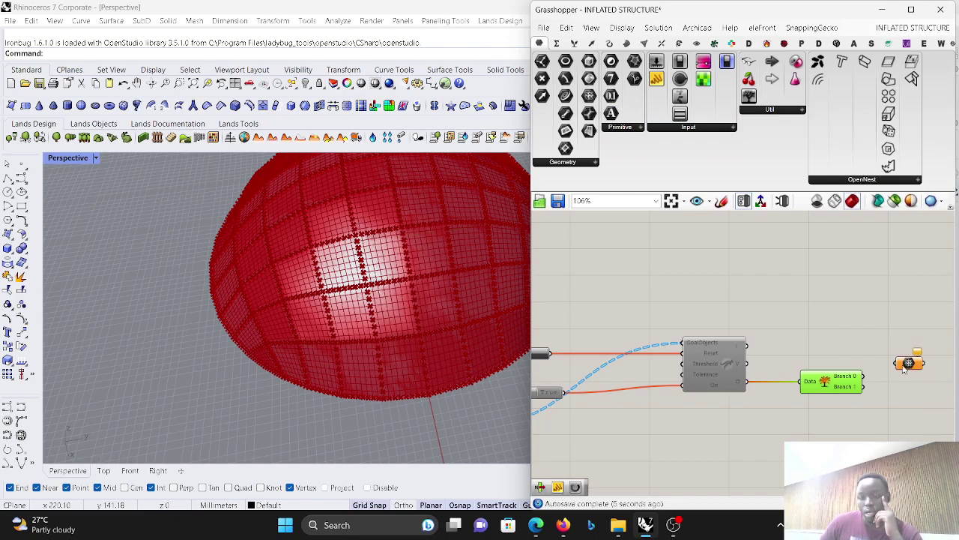
scroll(891, 368, "up", 3)
scroll(850, 386, "down", 5)
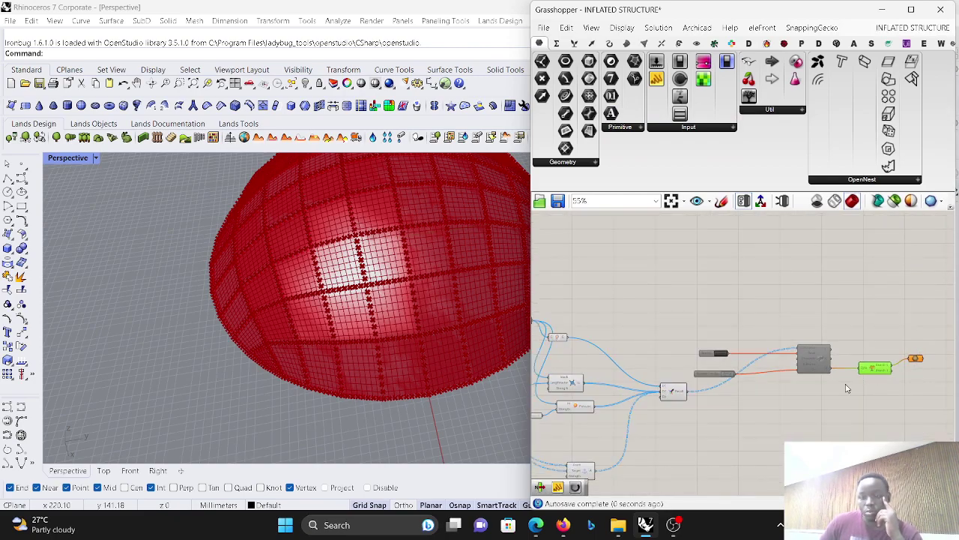
Step: Turn off the preview of all components in the lower definition up to the Merge component
scroll(836, 403, "down", 5)
left_click_drag(825, 431, 570, 327)
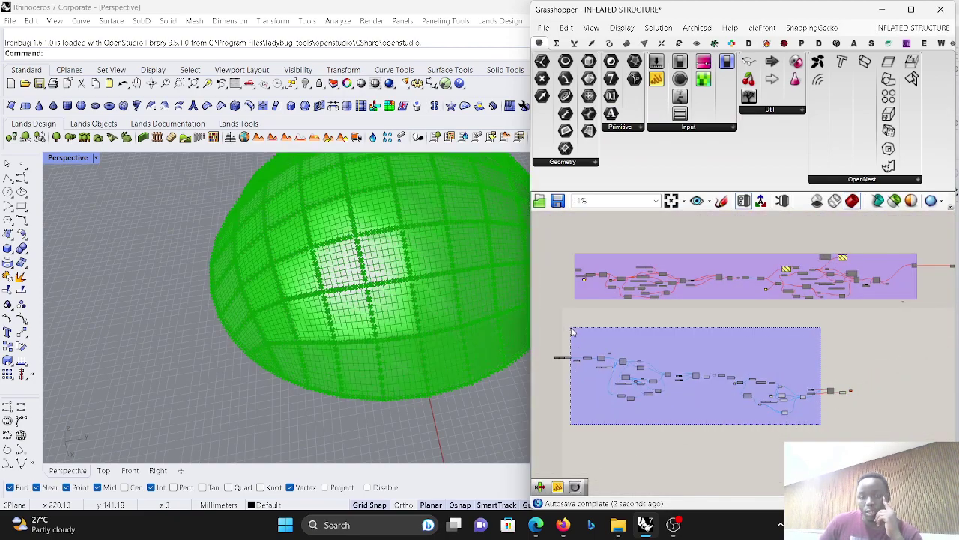
right_click(790, 315)
left_click(809, 330)
scroll(832, 378, "up", 5)
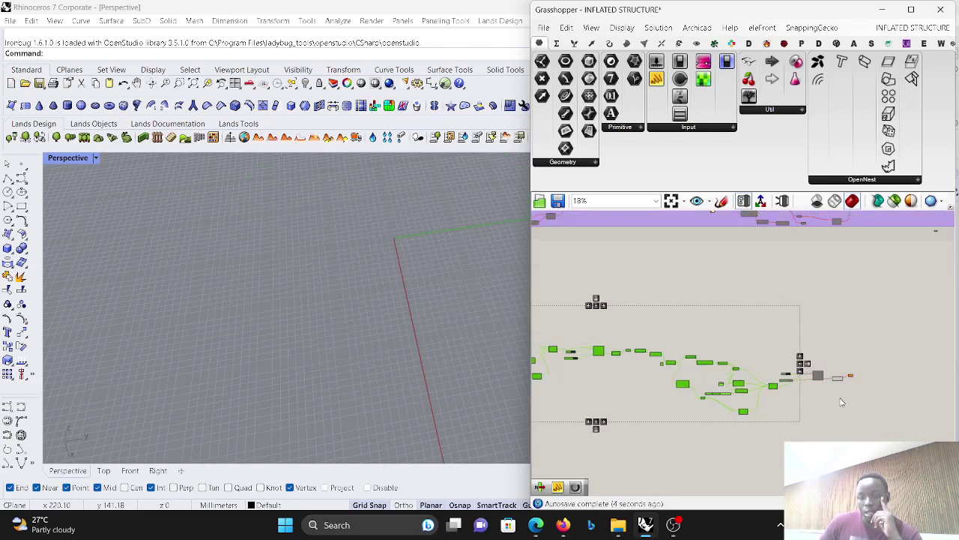
scroll(835, 376, "up", 4)
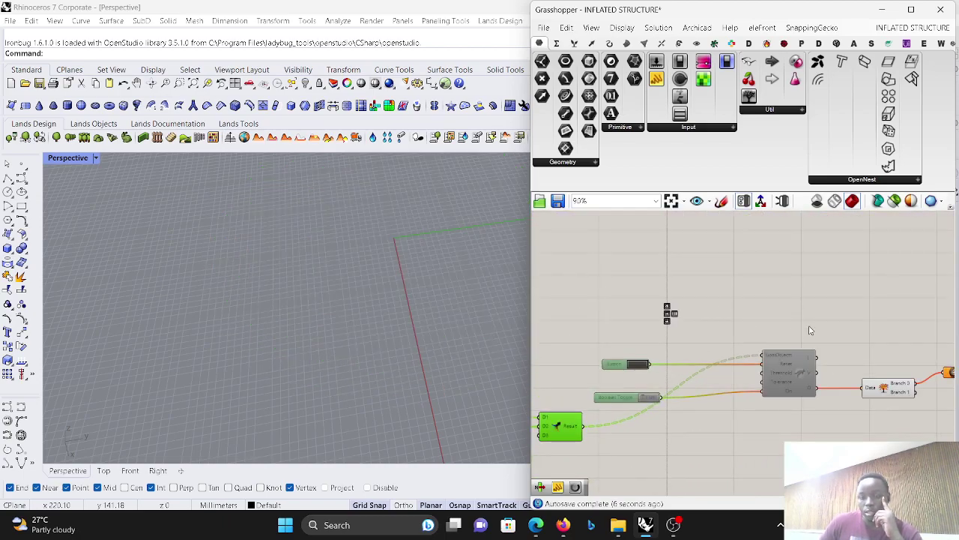
Step: Enable the Kangaroo solver with its button and Boolean toggle, and inspect the inflated dome from a lower angle
scroll(770, 363, "down", 3)
left_click_drag(753, 404, 596, 303)
right_click(685, 274)
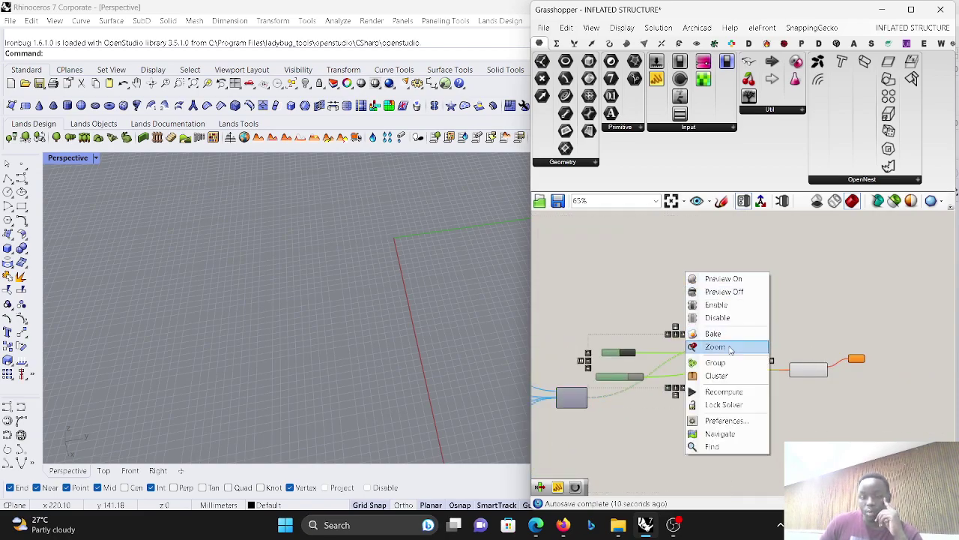
left_click(715, 305)
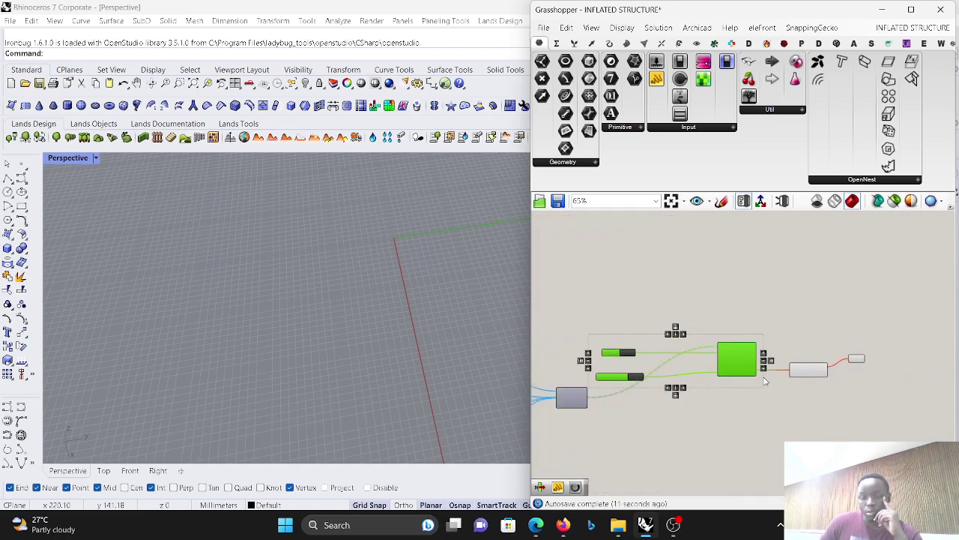
scroll(764, 381, "up", 3)
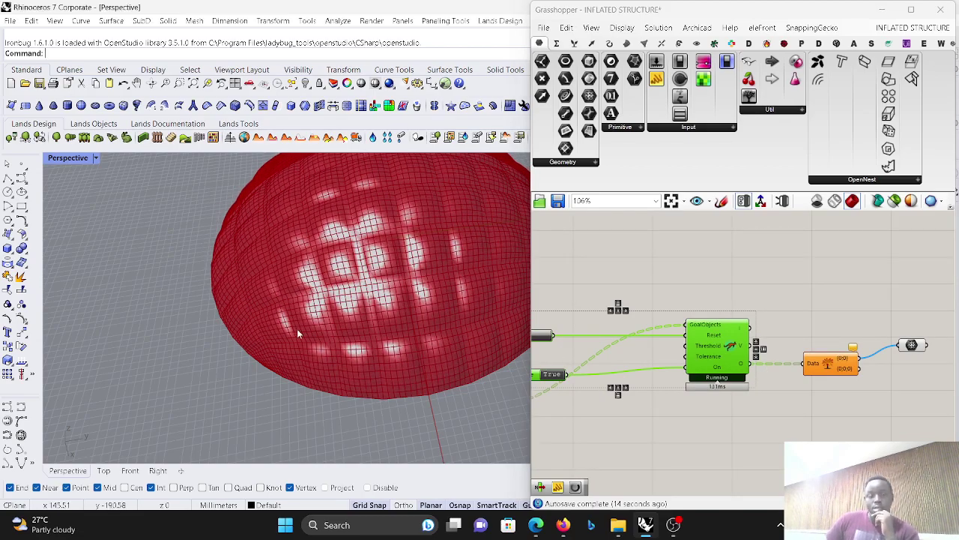
right_click_drag(296, 336, 308, 307)
left_click(698, 287)
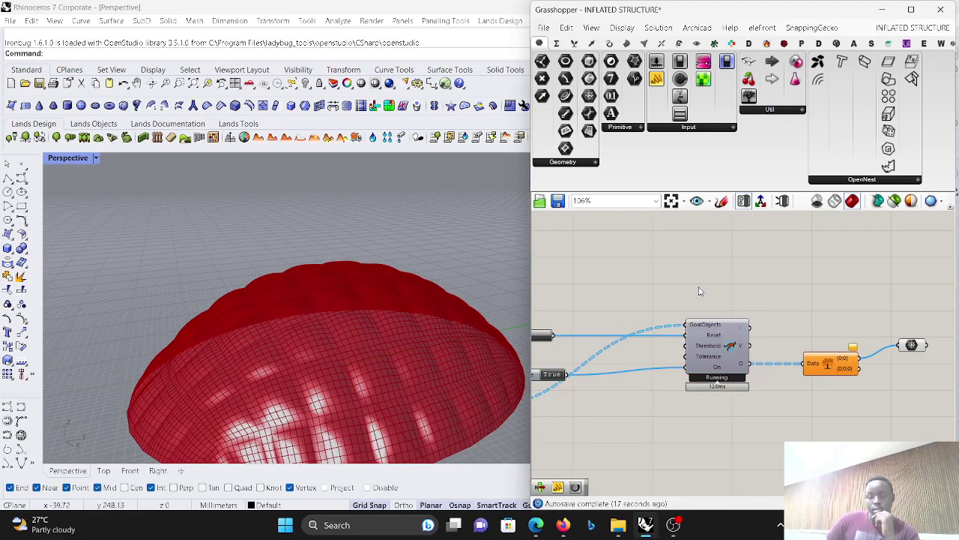
Step: Turn off the preview of the Explode Tree component
scroll(834, 312, "down", 4)
scroll(850, 348, "up", 3)
left_click(813, 326)
right_click(817, 279)
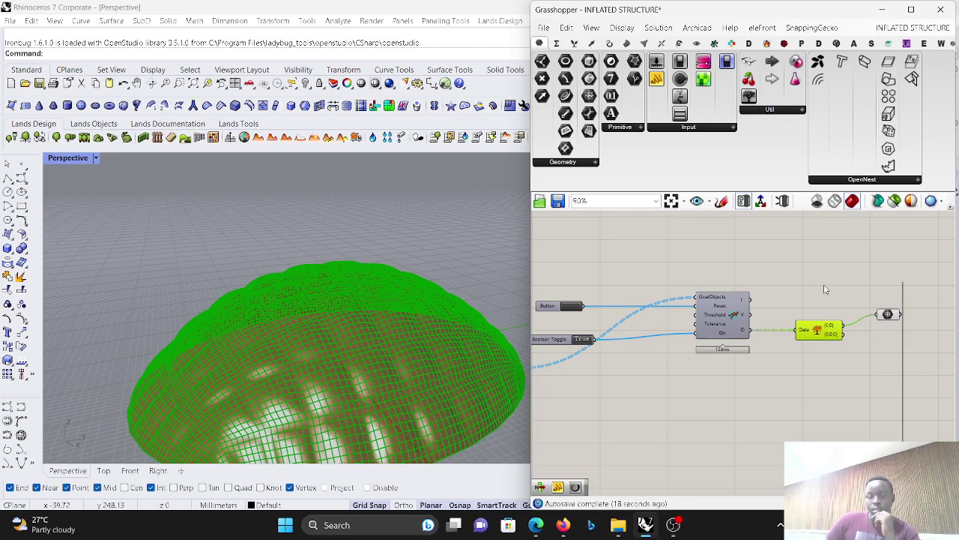
left_click(829, 299)
scroll(691, 311, "up", 3)
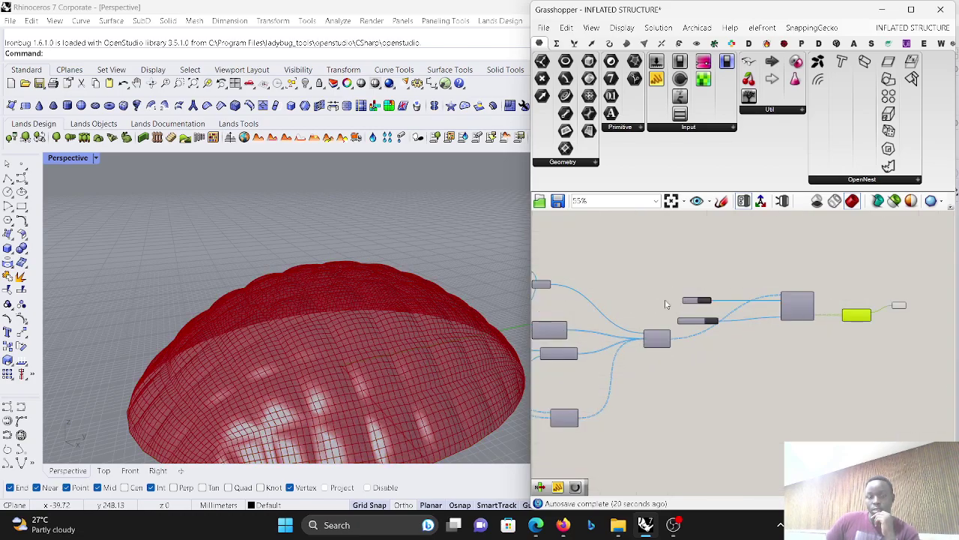
Step: Inspect the inflated dome and set the Pressure strength slider to 0.142
left_click(706, 307)
scroll(729, 318, "down", 5)
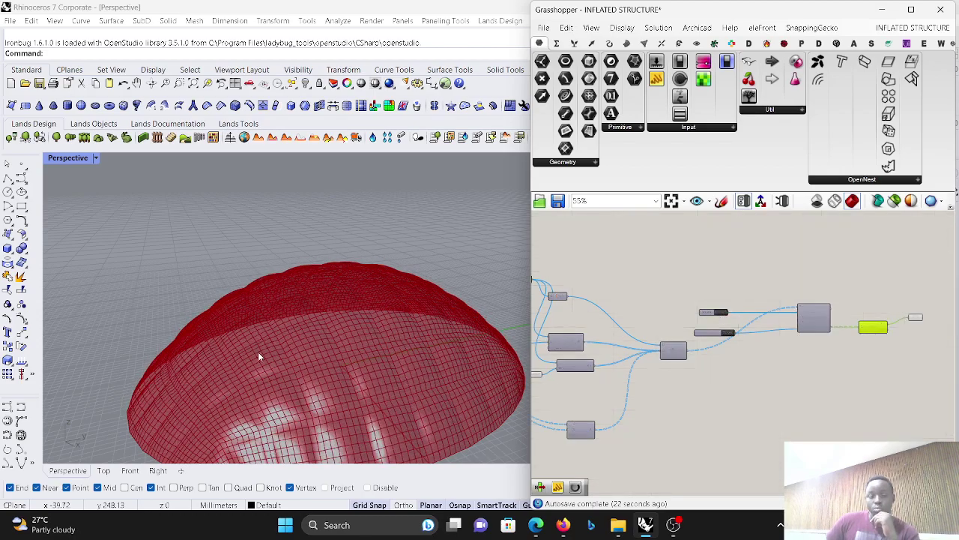
right_click_drag(258, 352, 248, 392)
scroll(568, 377, "up", 5)
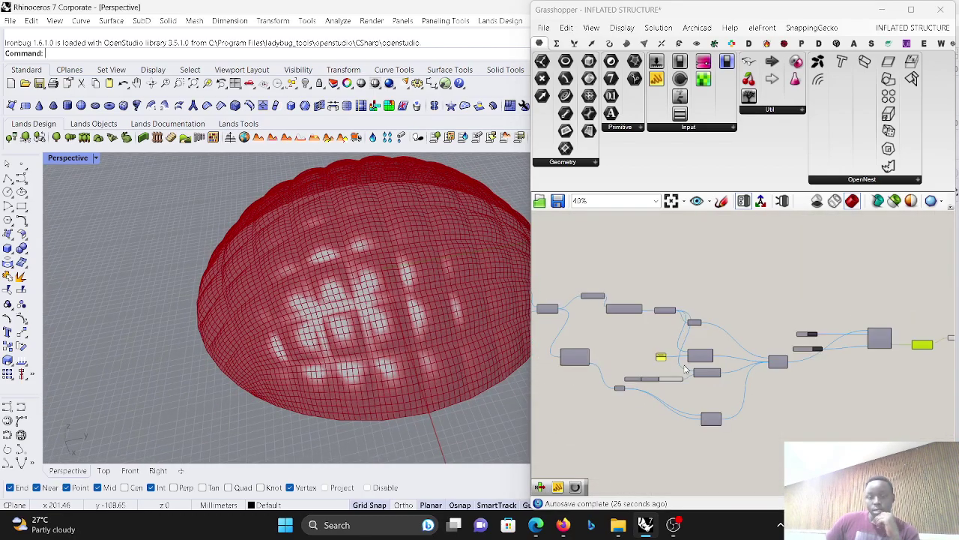
double_click(646, 387)
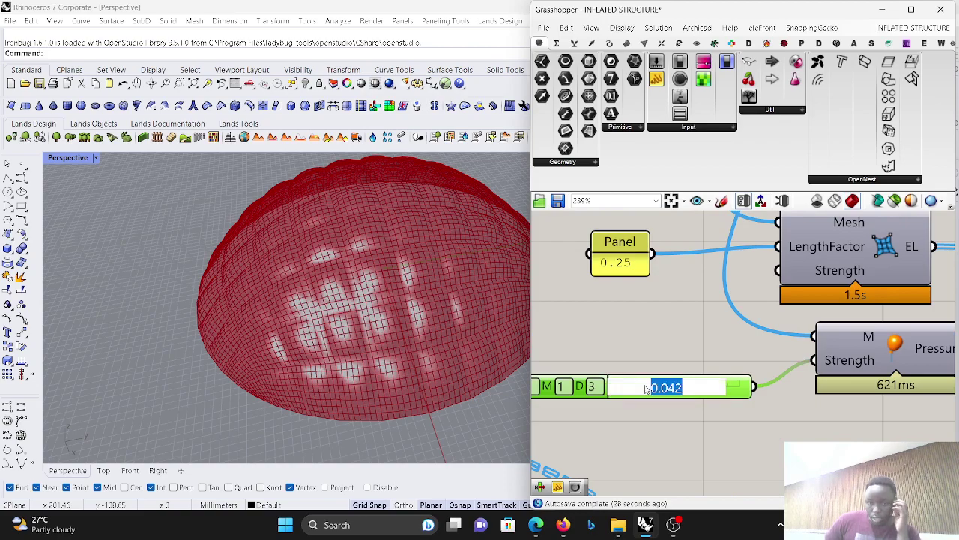
left_click(669, 386)
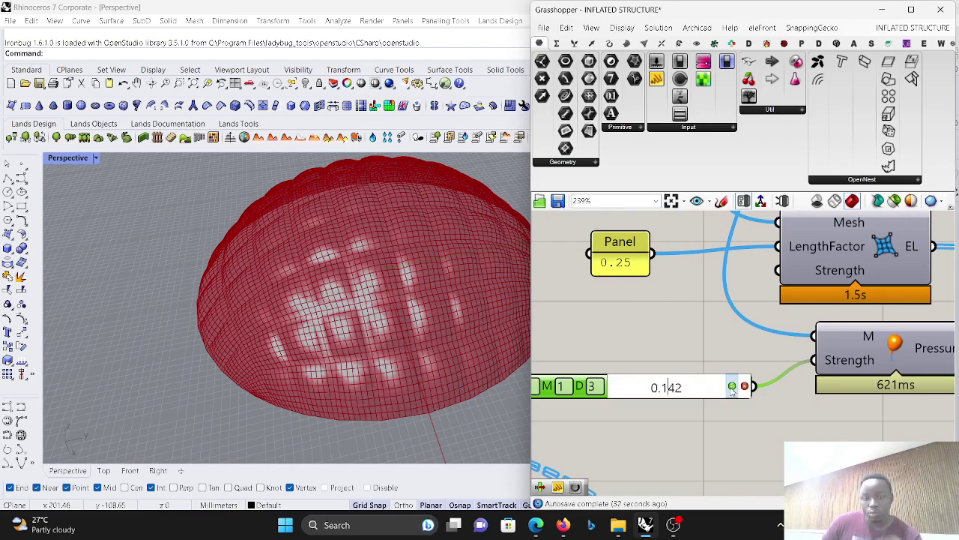
key("Return")
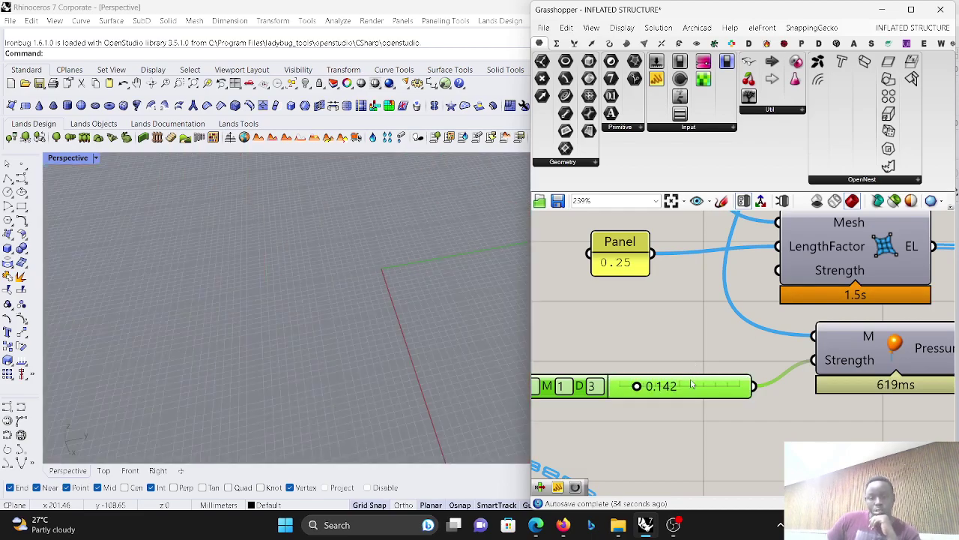
Step: Set the number slider feeding the Pressure component's Strength input to 0.082
double_click(660, 386)
left_click_drag(669, 386, 661, 386)
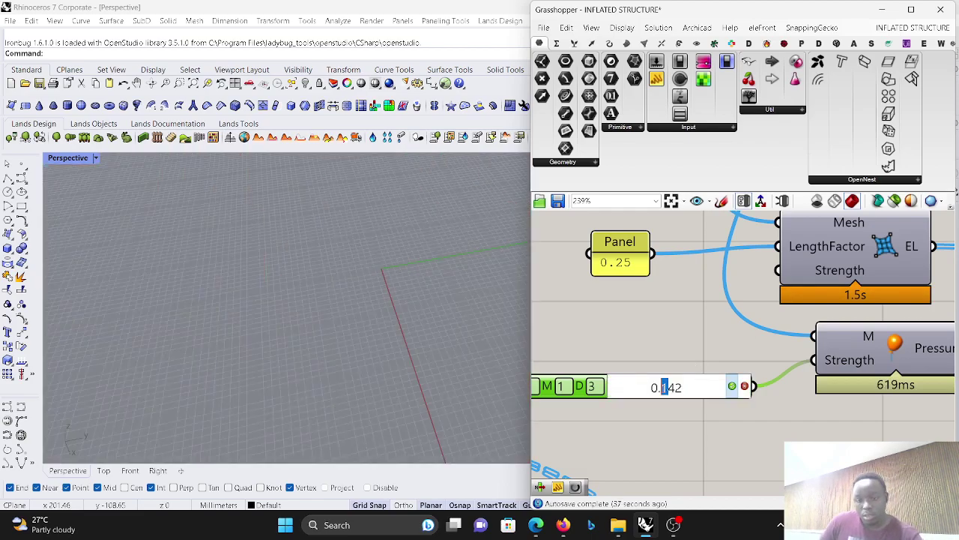
right_click(672, 389)
left_click(672, 392)
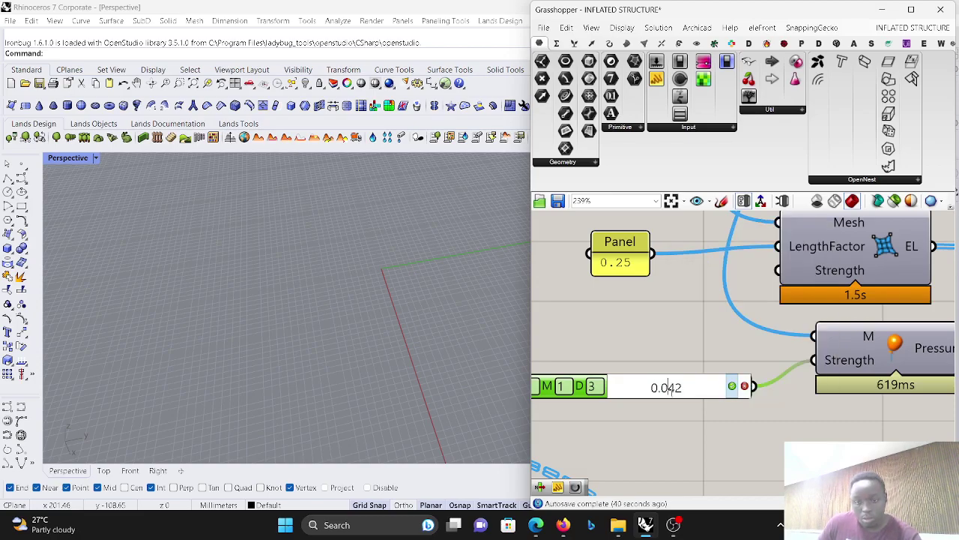
left_click_drag(669, 386, 675, 387)
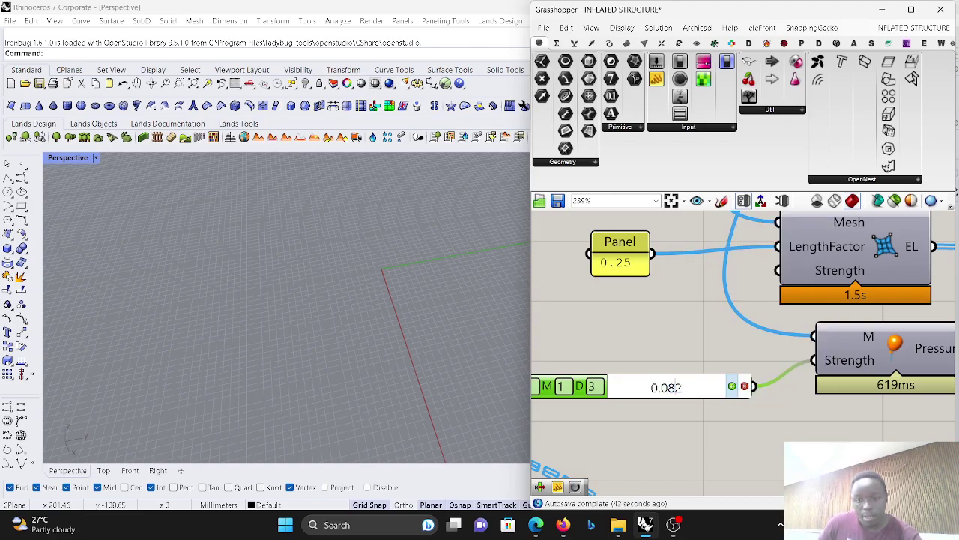
left_click(731, 385)
Step: Reset the Kangaroo simulation with its button and inspect the re-inflated dome from a lower angle
scroll(852, 344, "down", 6)
scroll(852, 344, "up", 4)
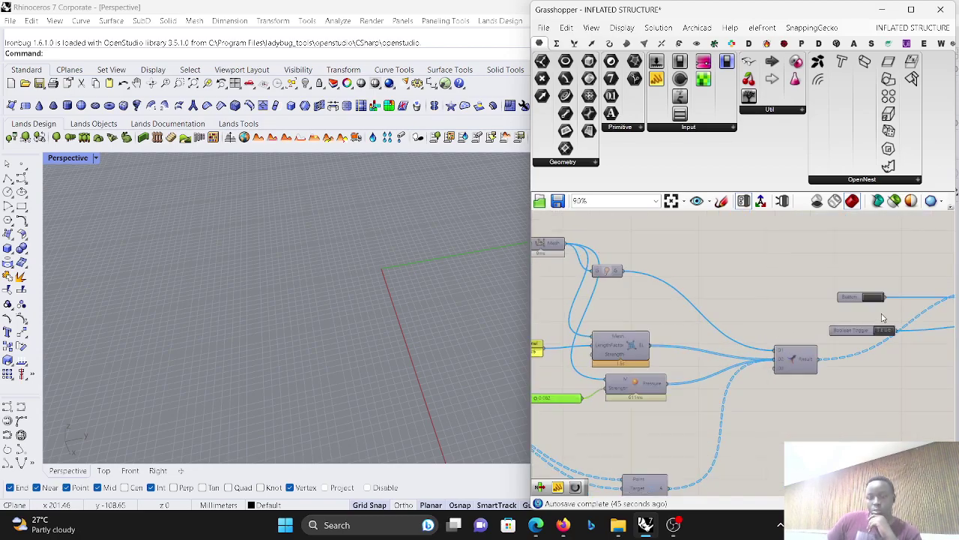
left_click(871, 291)
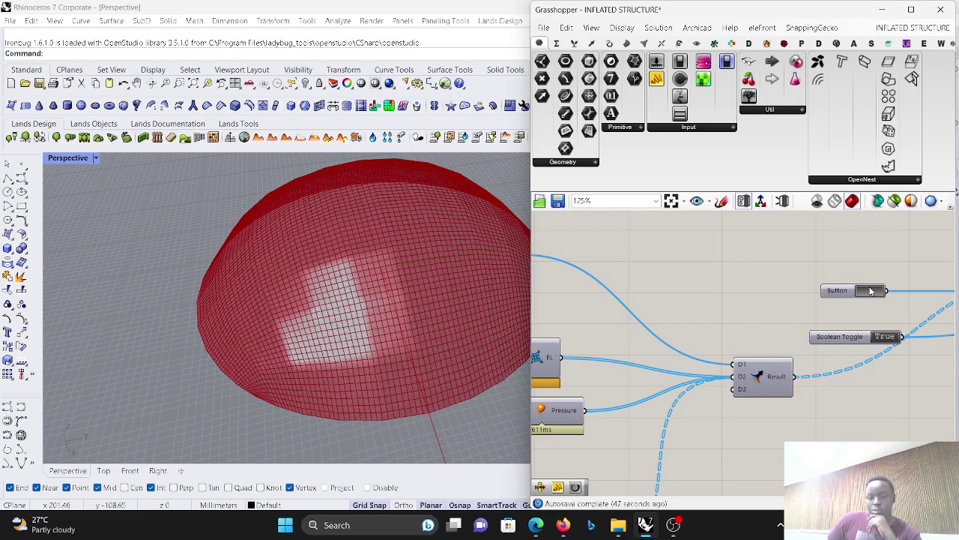
right_click_drag(385, 364, 401, 312)
scroll(762, 338, "down", 4)
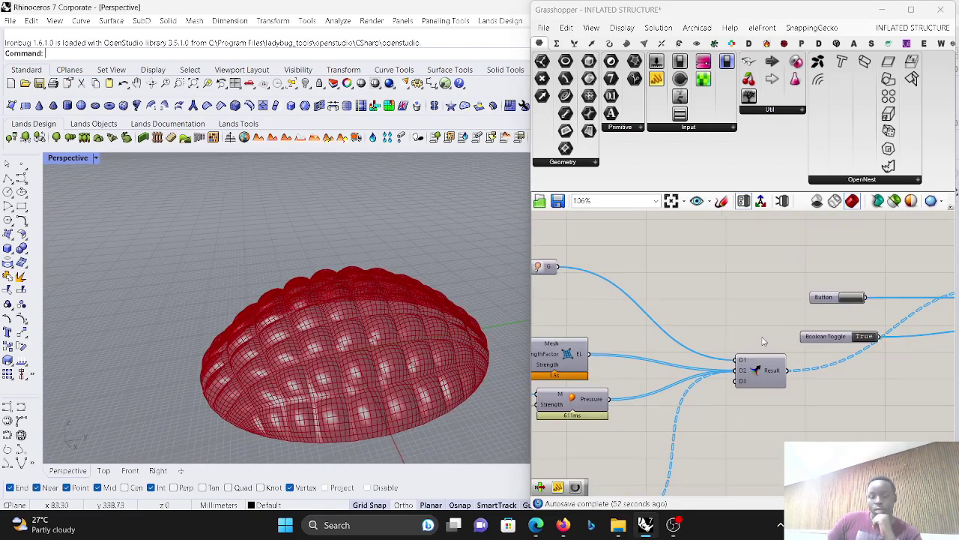
Step: Bake the Mesh component at the end of the definition to Layer 01
scroll(843, 336, "up", 5)
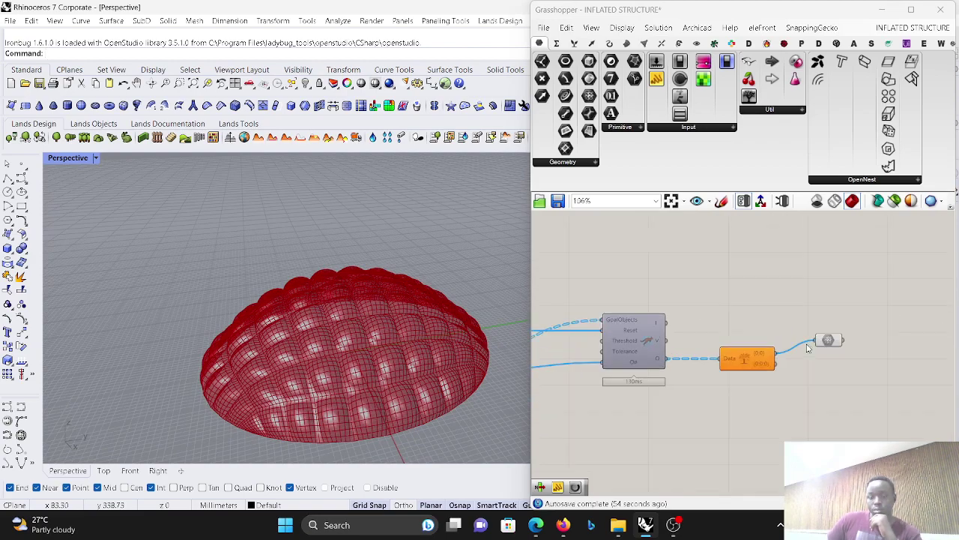
right_click(815, 342)
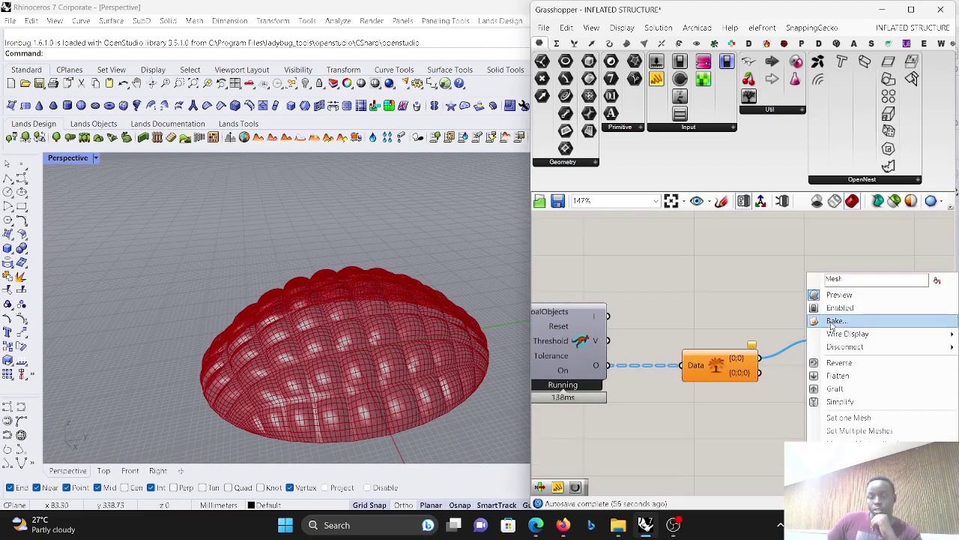
left_click(821, 320)
left_click(817, 238)
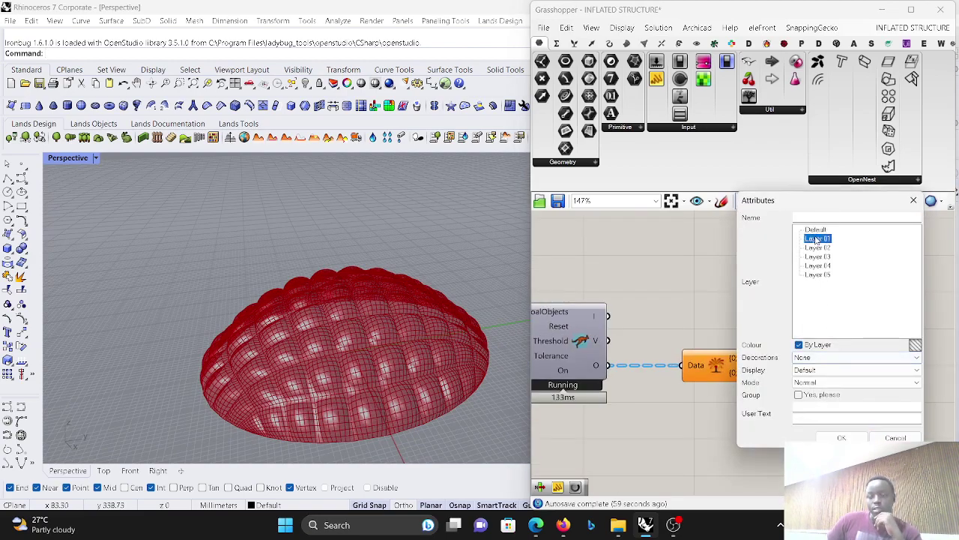
left_click(826, 438)
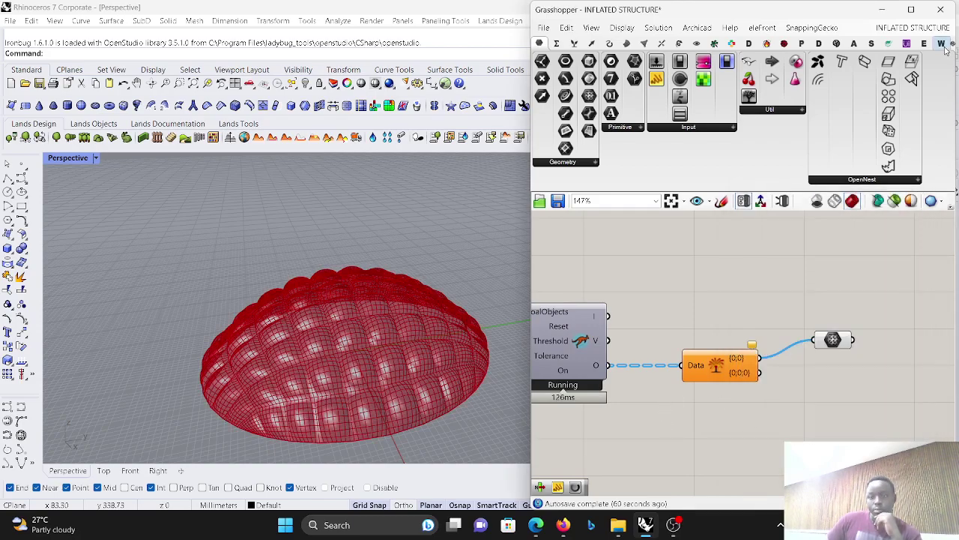
Step: Close the Grasshopper window and switch the Perspective viewport to the Arctic display mode
left_click(940, 9)
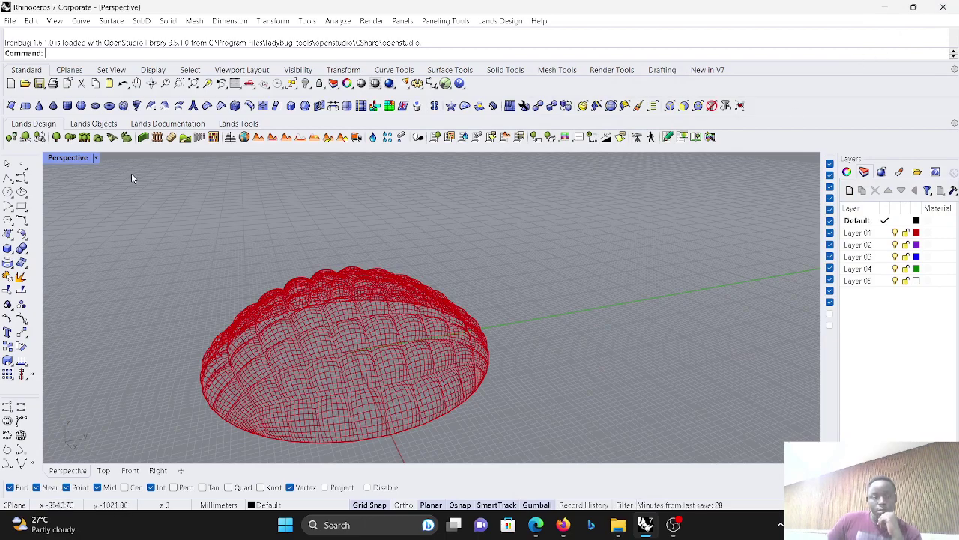
left_click(96, 158)
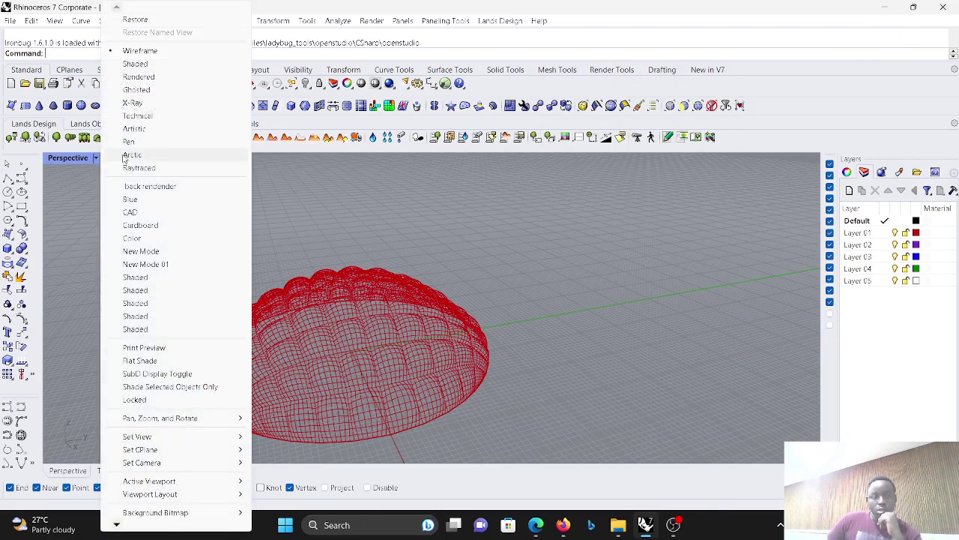
left_click(132, 155)
right_click_drag(359, 285, 395, 292)
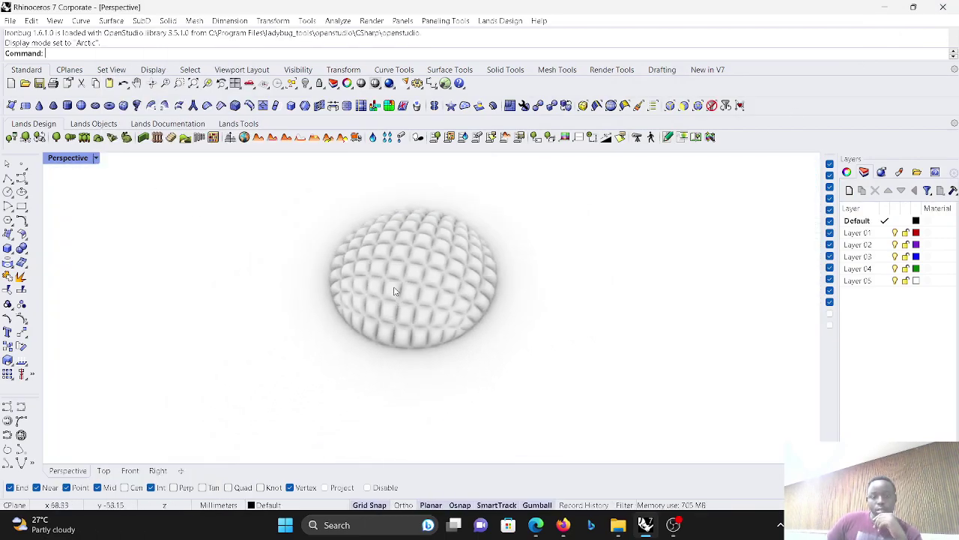
scroll(395, 292, "up", 3)
Step: Apply an environment map analysis (EMap) to the baked dome mesh, deselect it and inspect its reflections
left_click(396, 290)
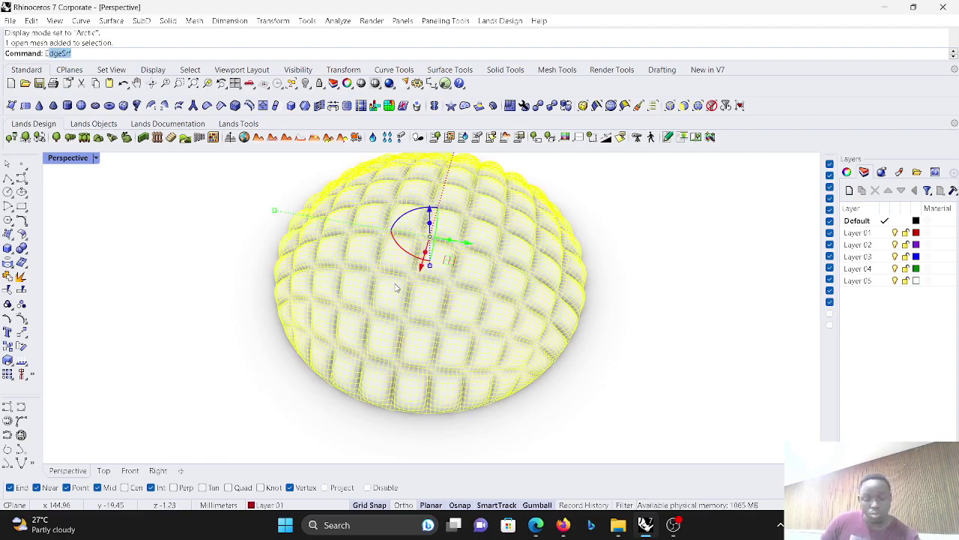
type("e")
key("Return")
left_click(612, 385)
right_click_drag(612, 385, 581, 401)
scroll(242, 332, "down", 6)
right_click_drag(242, 332, 364, 352)
scroll(380, 335, "up", 1)
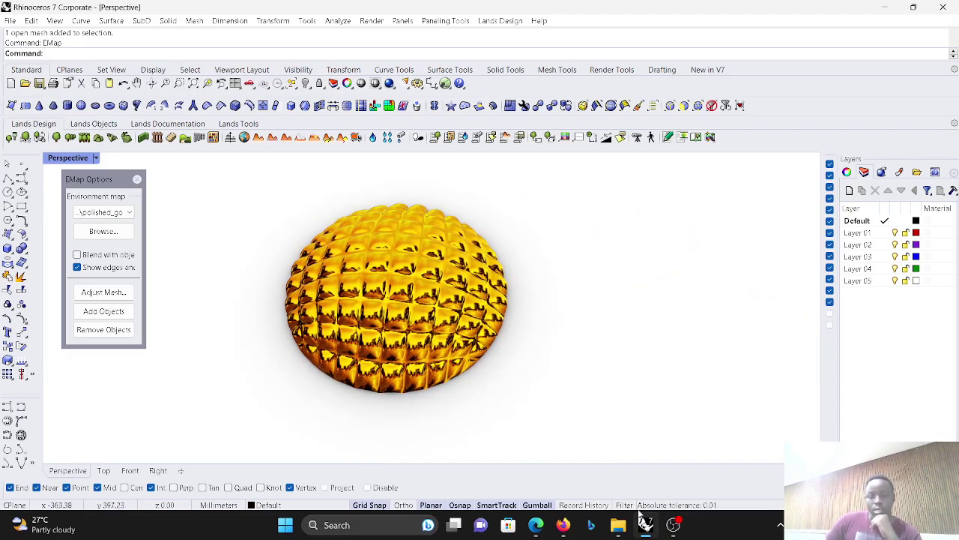